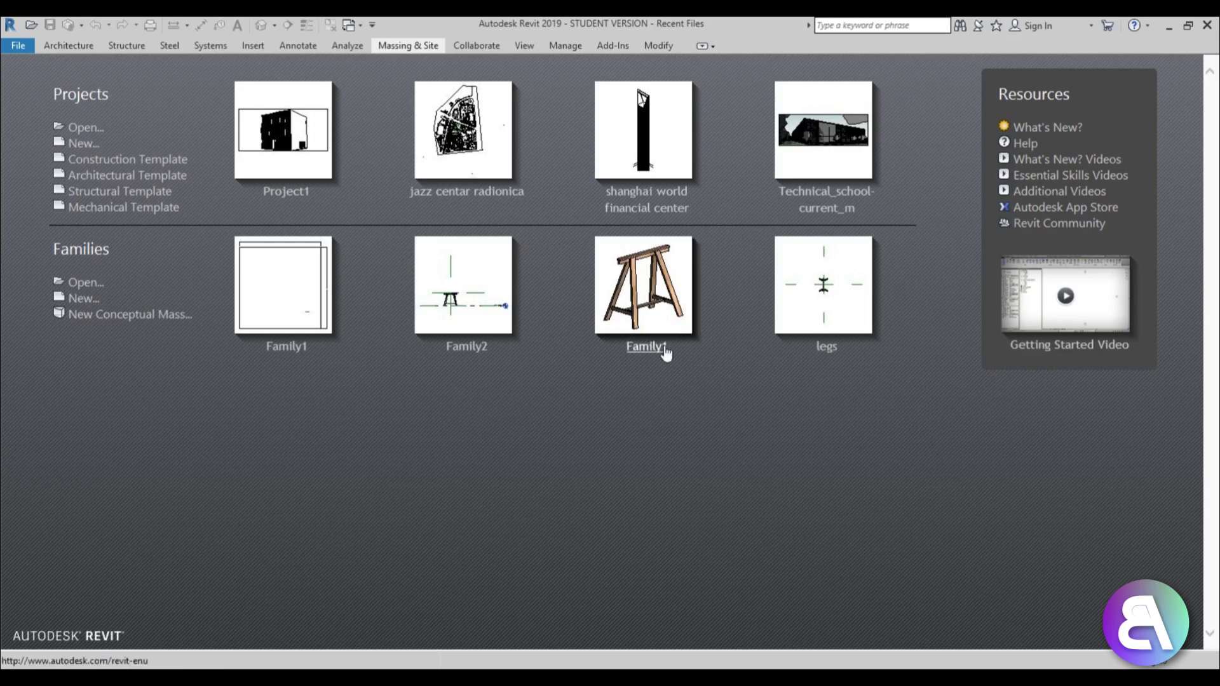
Step: Start a new architectural project and draw a rectangle of four Generic 200mm walls on Level 1
click(163, 179)
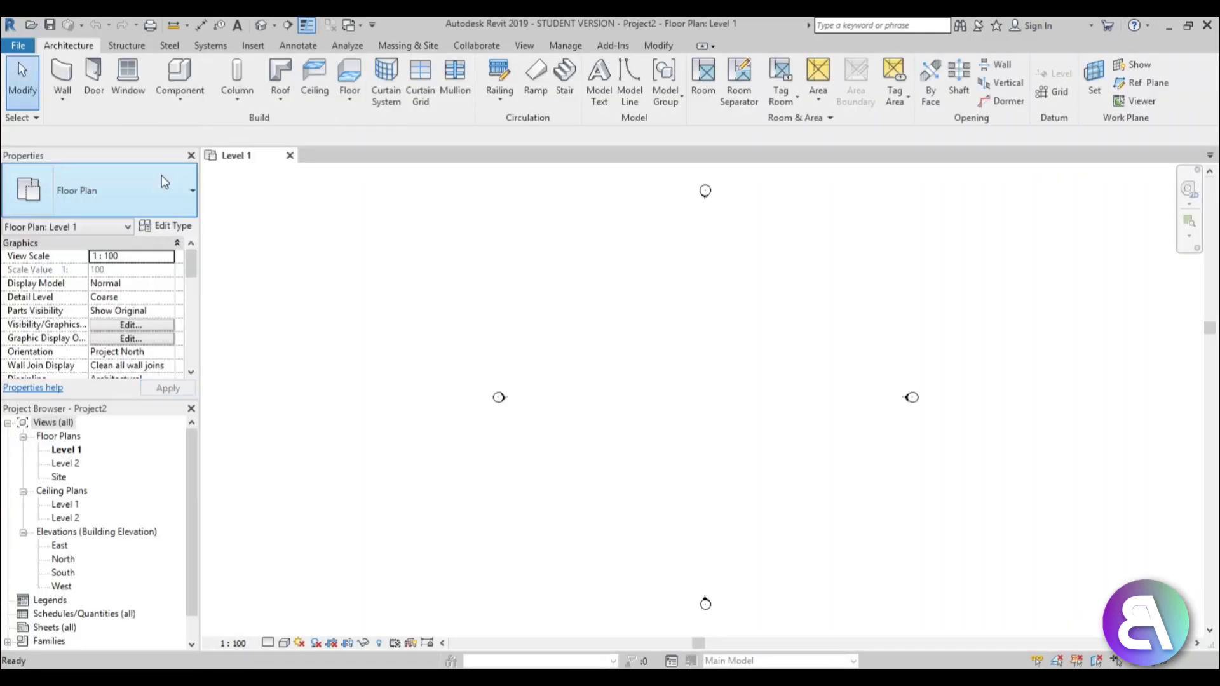
middle_drag(697, 364, 599, 379)
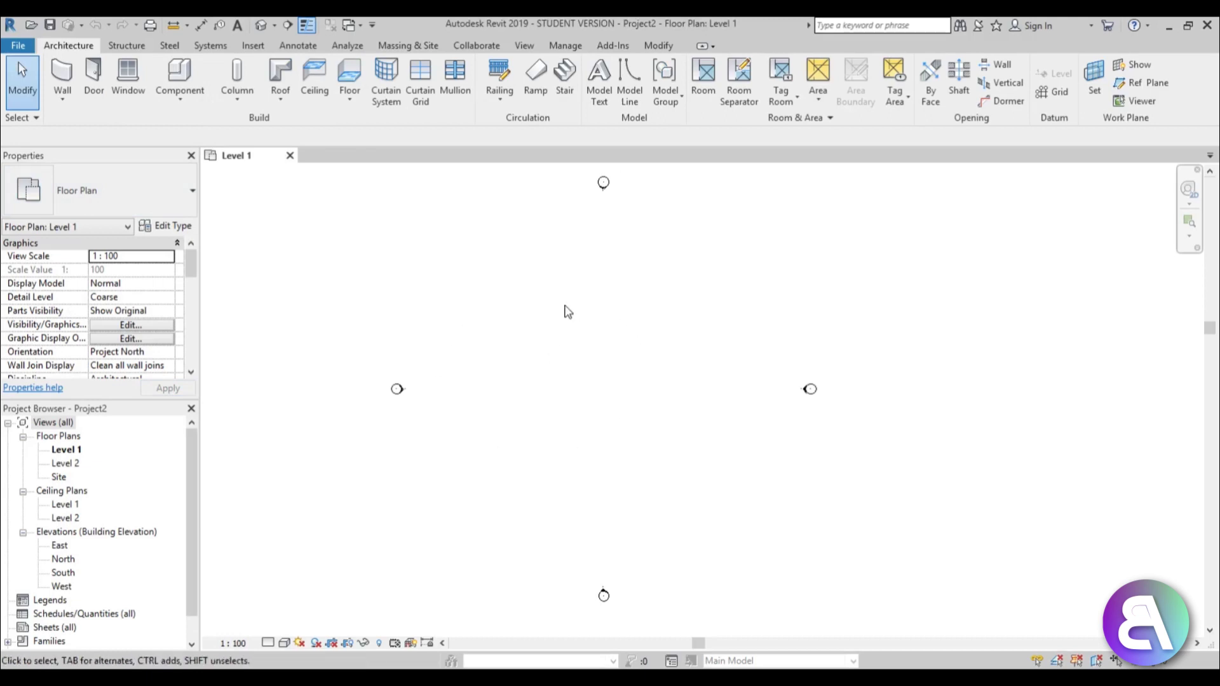
mouse_move(525, 340)
middle_down()
mouse_move(544, 349)
mouse_move(534, 348)
middle_up()
key(w)
key(a)
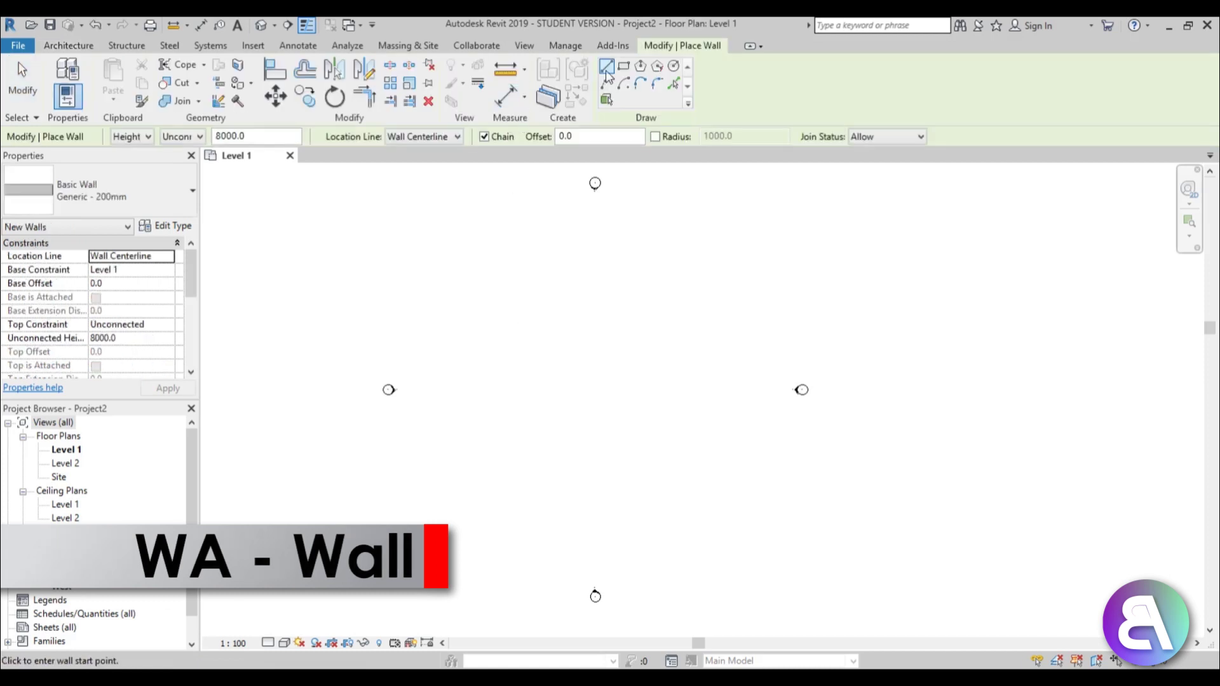
click(624, 67)
click(551, 332)
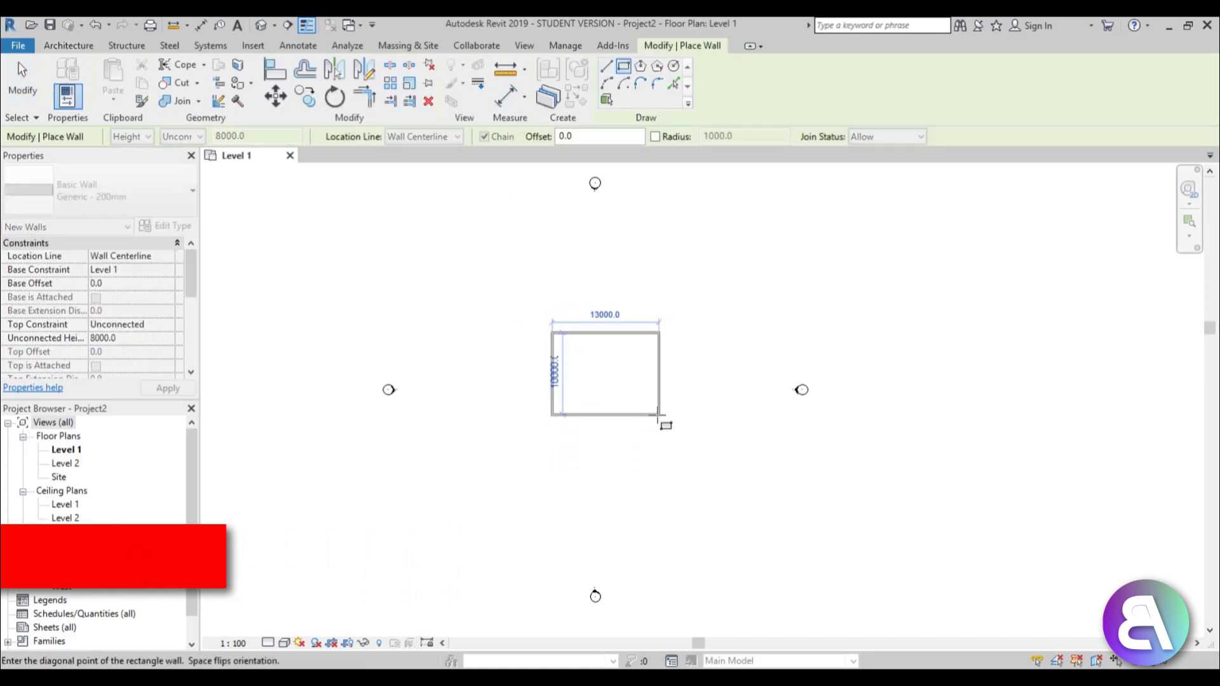
click(647, 424)
key(Escape)
key(Escape)
Step: Add a Generic 150mm floor with a rectangular boundary on the walls, then open the South elevation
scroll(597, 428, up, 5)
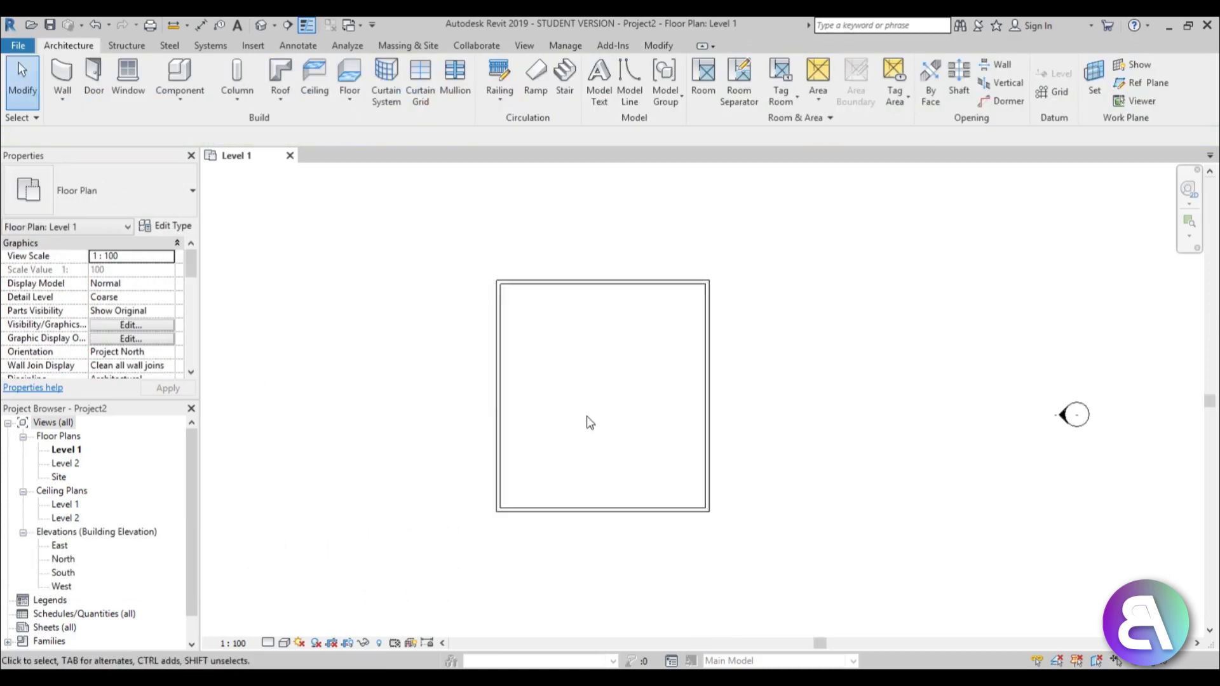
middle_drag(587, 441, 585, 444)
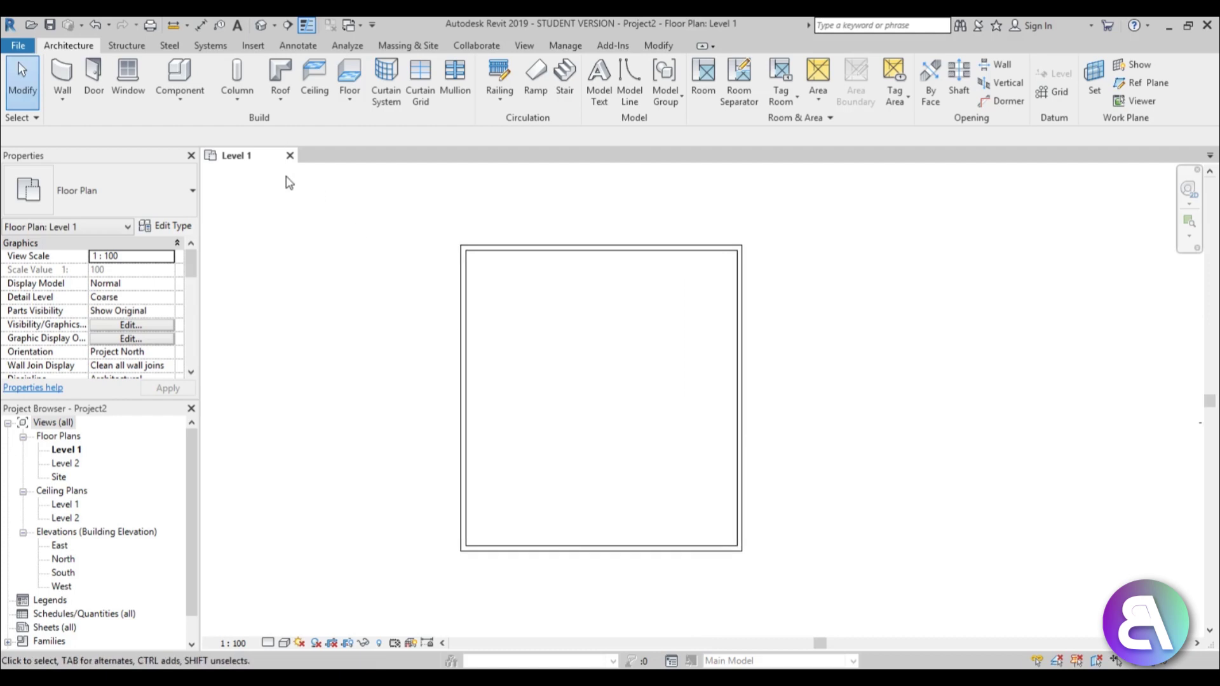
click(350, 73)
click(738, 66)
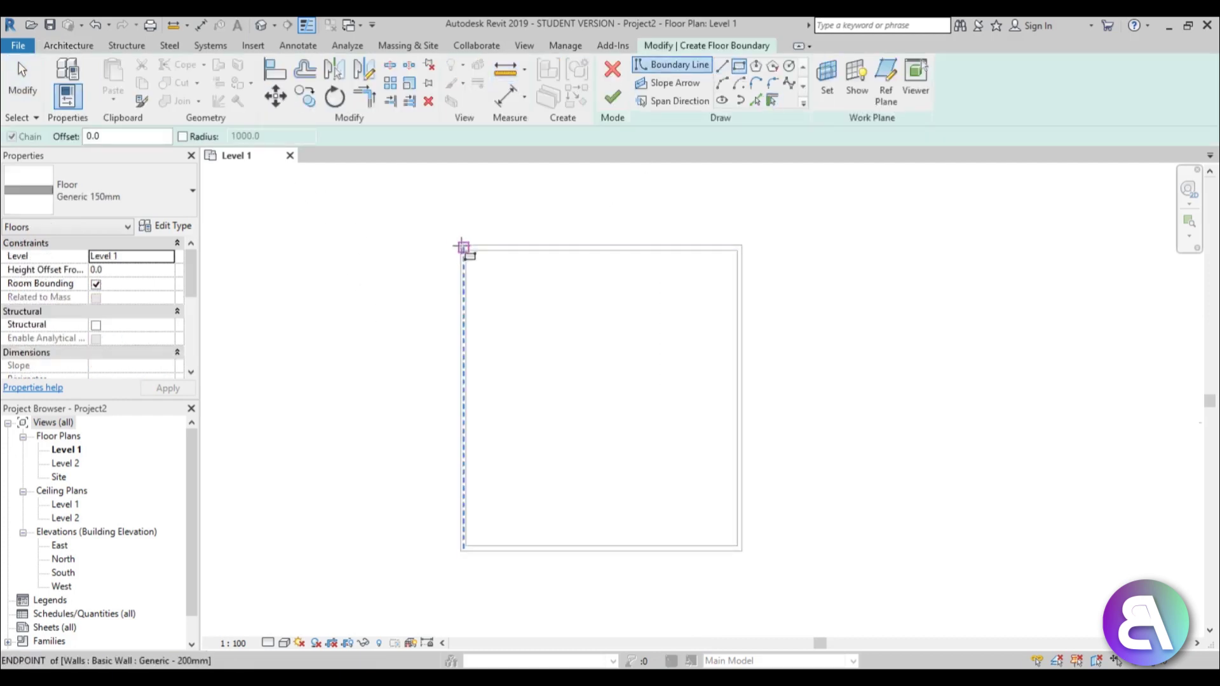
click(462, 246)
click(743, 551)
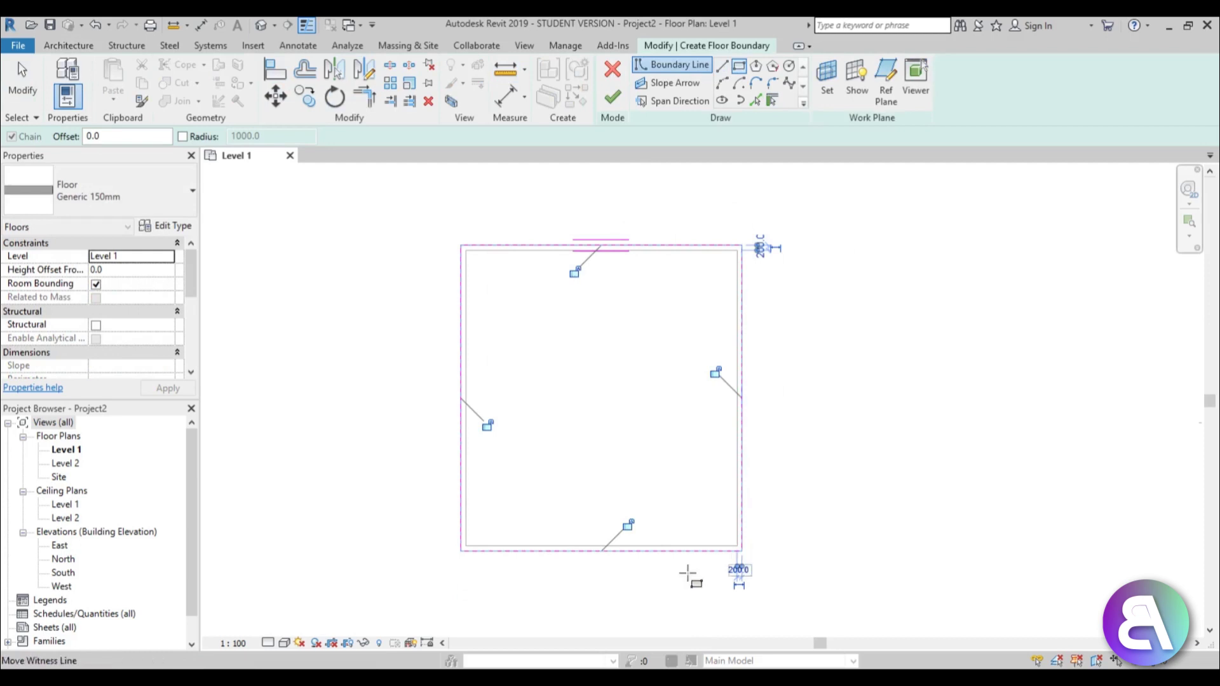
key(Escape)
key(Escape)
click(612, 98)
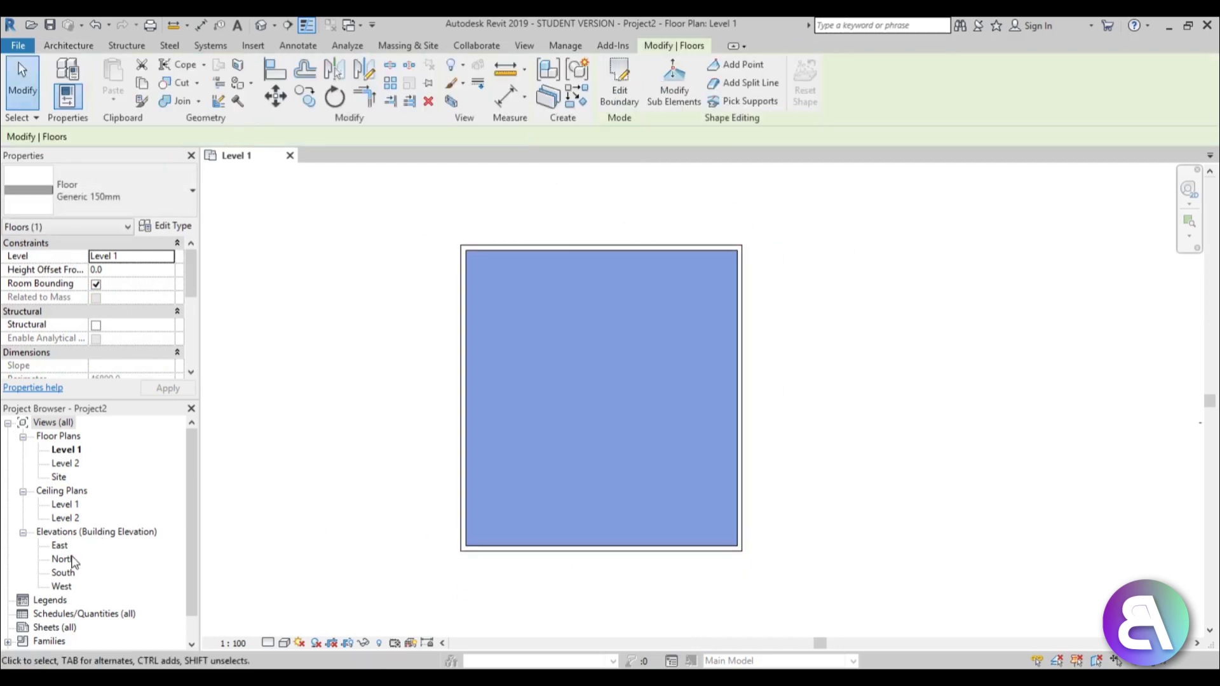
double_click(64, 572)
Step: Raise the Level 2 elevation to 5000
middle_drag(859, 390, 769, 368)
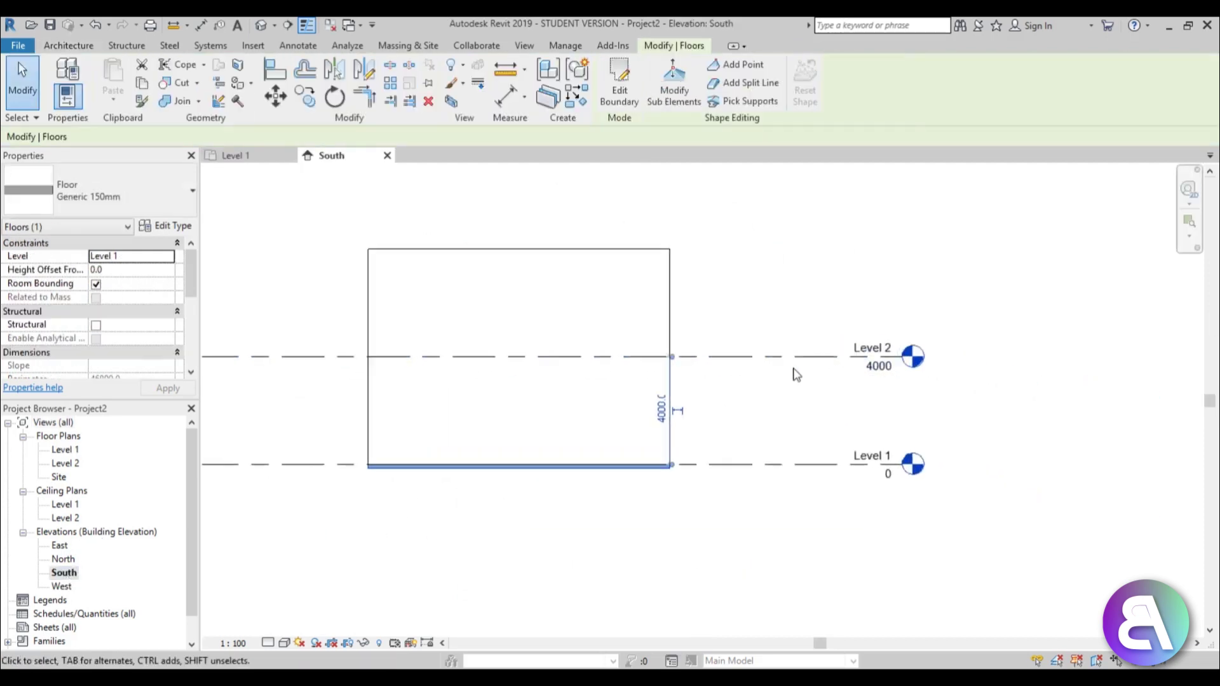
scroll(768, 366, up, 2)
click(896, 365)
click(896, 365)
key(Escape)
click(888, 369)
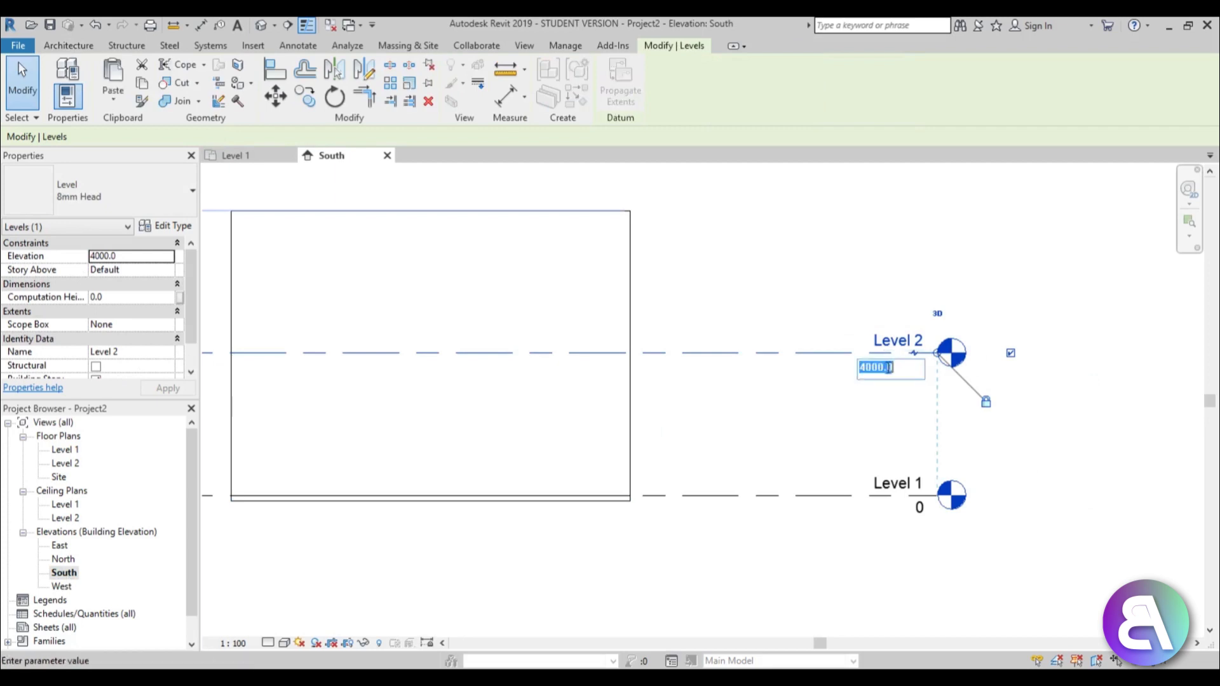
text(5000)
key(Return)
click(823, 376)
scroll(749, 403, down, 2)
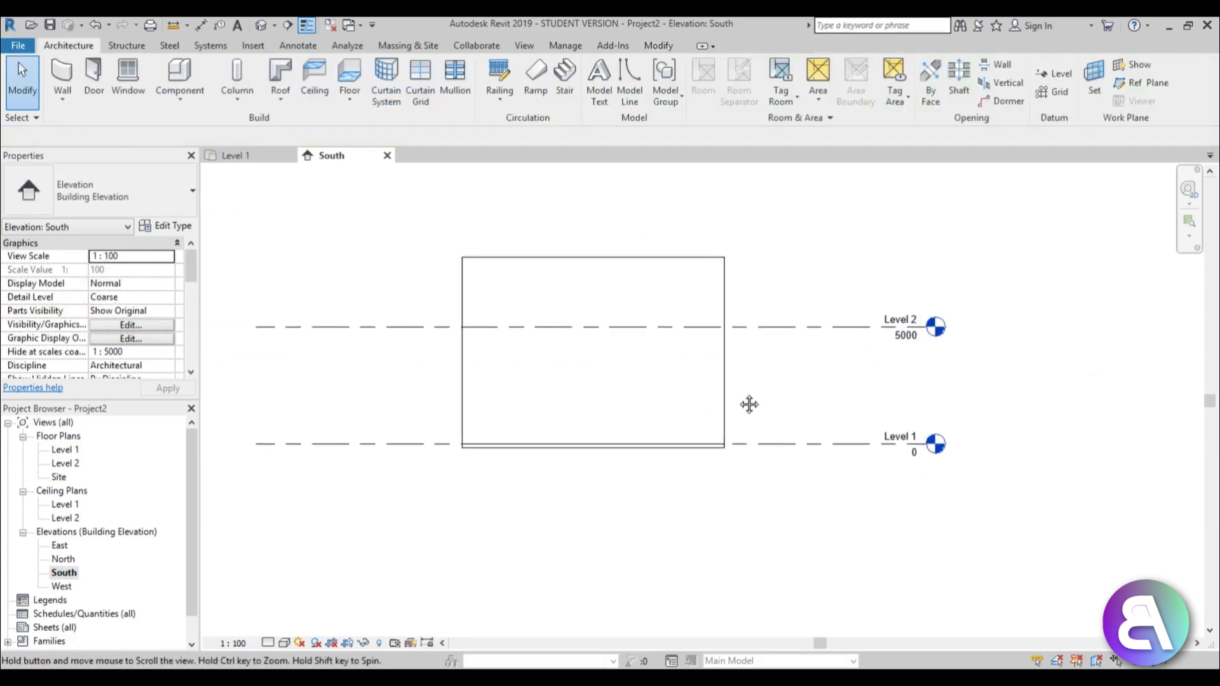
Step: Copy the Level 1 floor and paste it aligned to Level 2
click(604, 452)
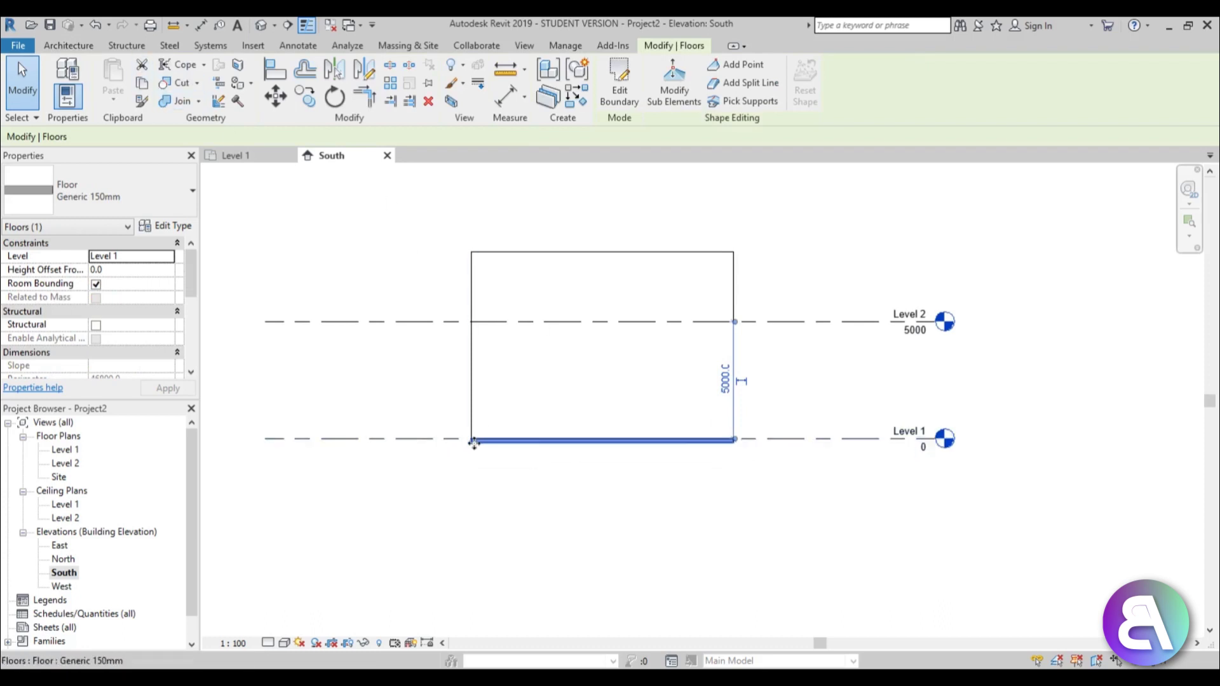
click(142, 83)
click(114, 102)
click(142, 156)
double_click(531, 257)
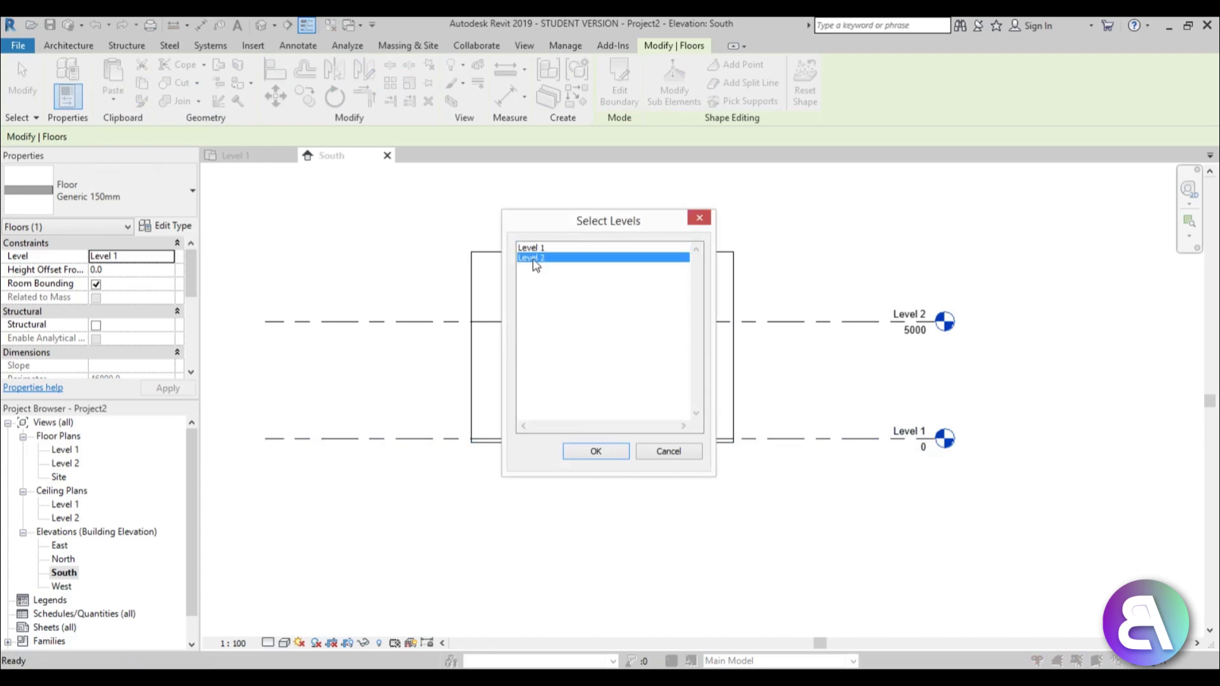
click(460, 305)
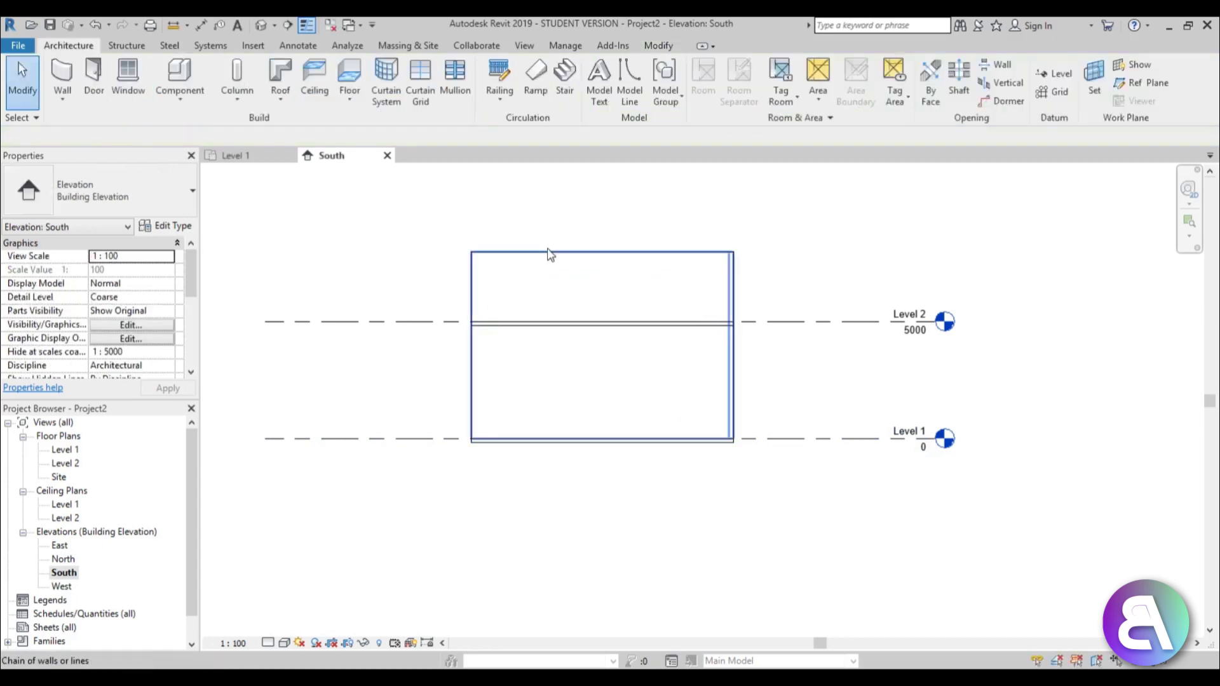
Step: Select all four walls and attach their tops to the Level 2 floor
key(Tab)
click(523, 299)
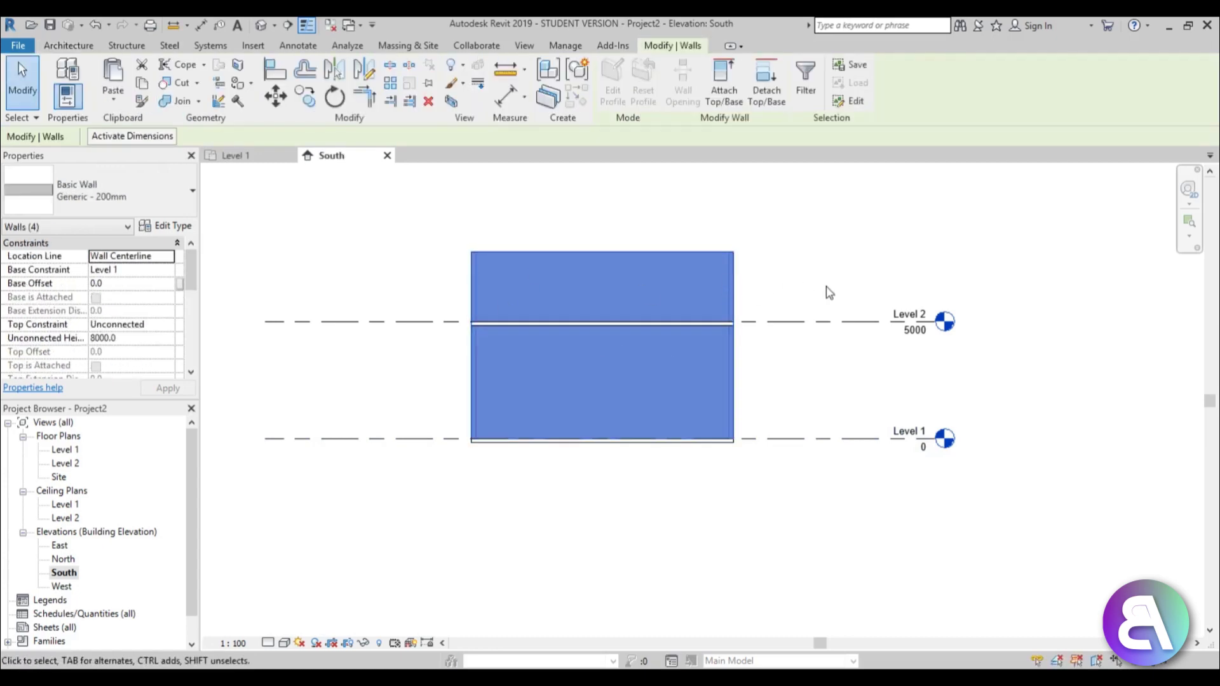
click(829, 292)
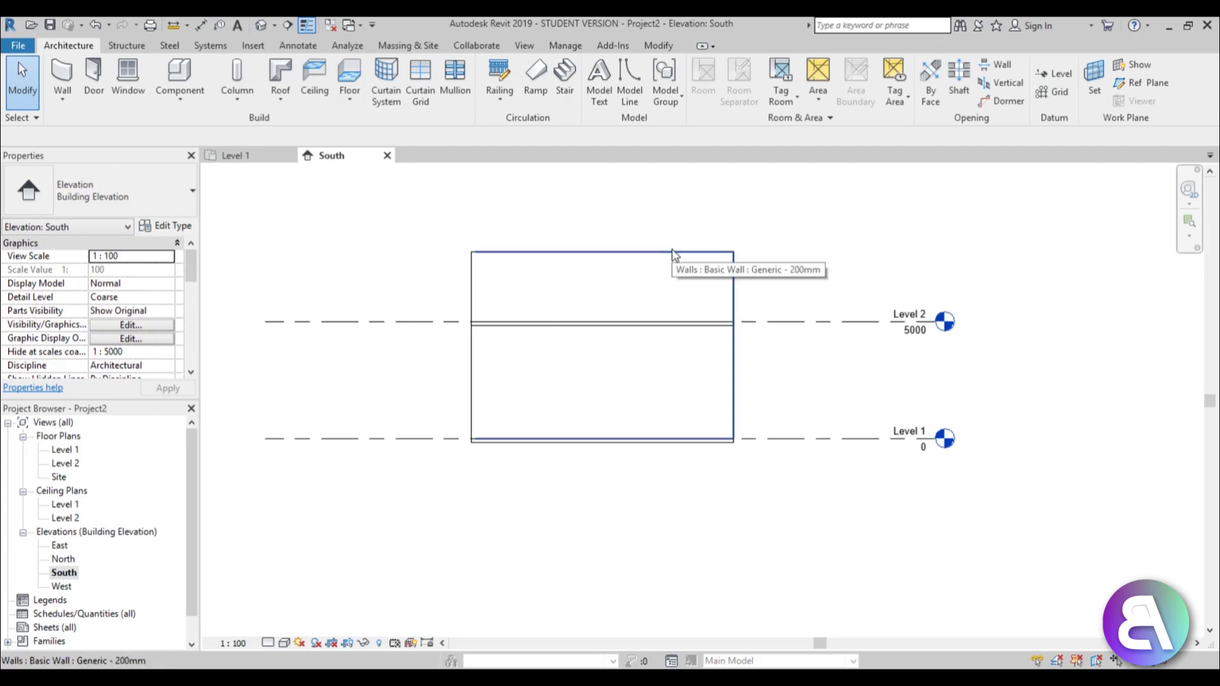
key(Tab)
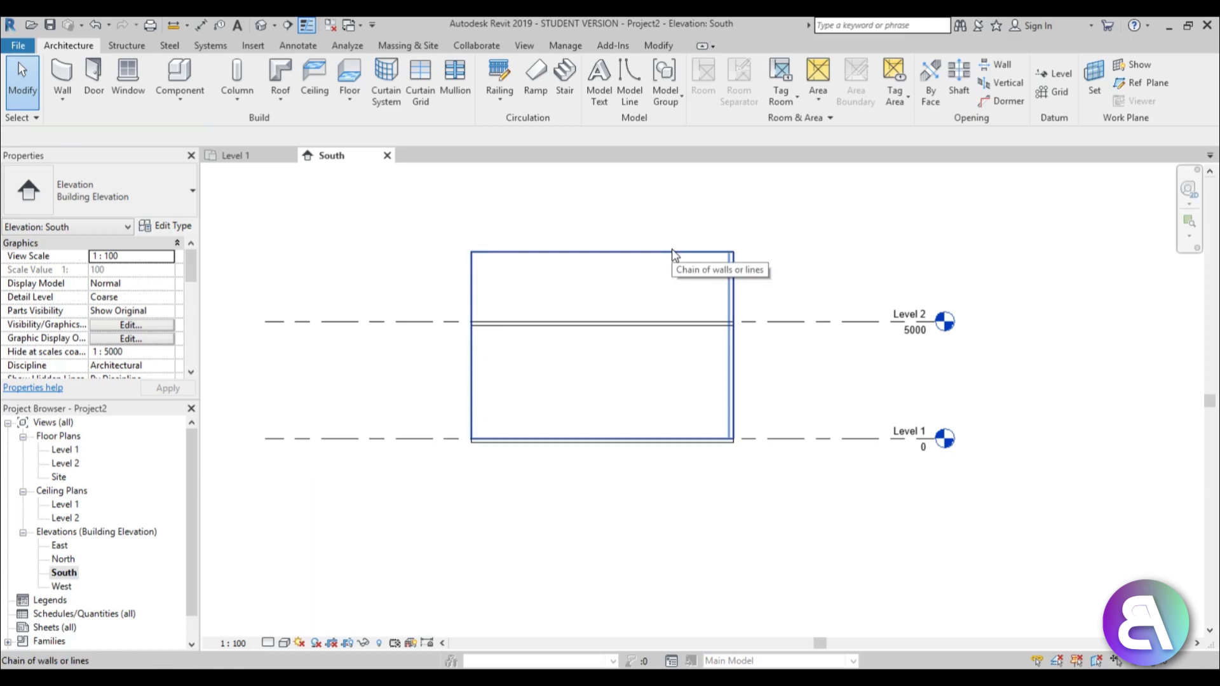
click(672, 251)
click(723, 107)
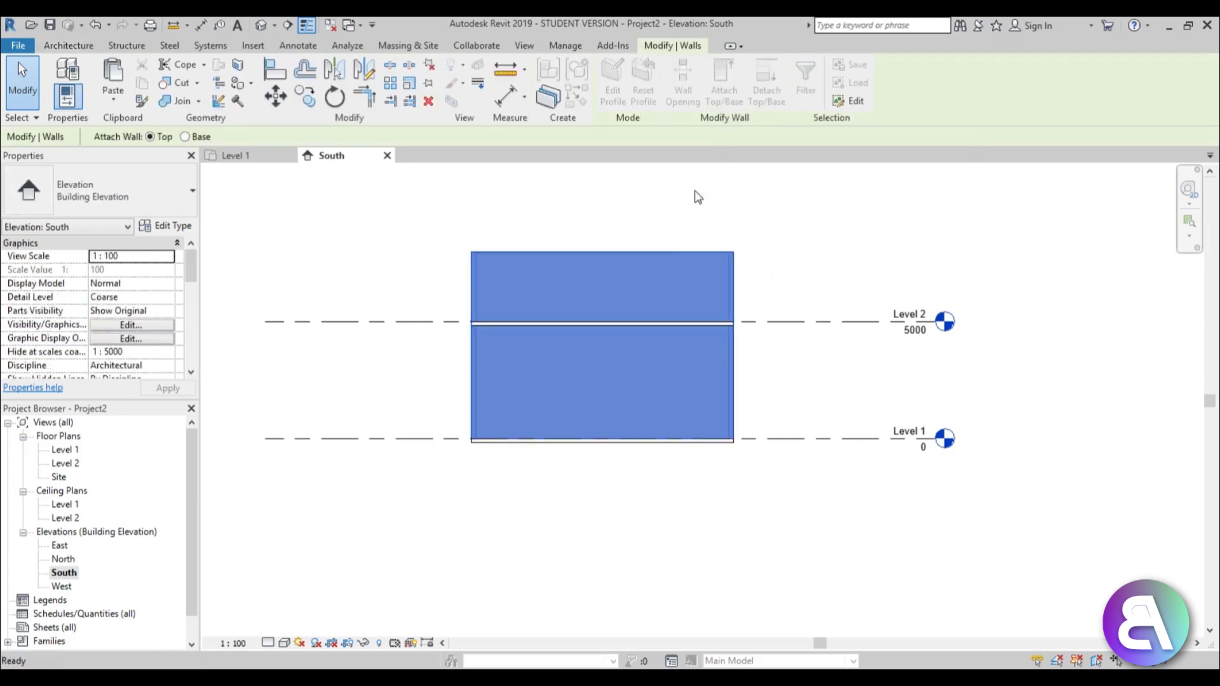
click(626, 329)
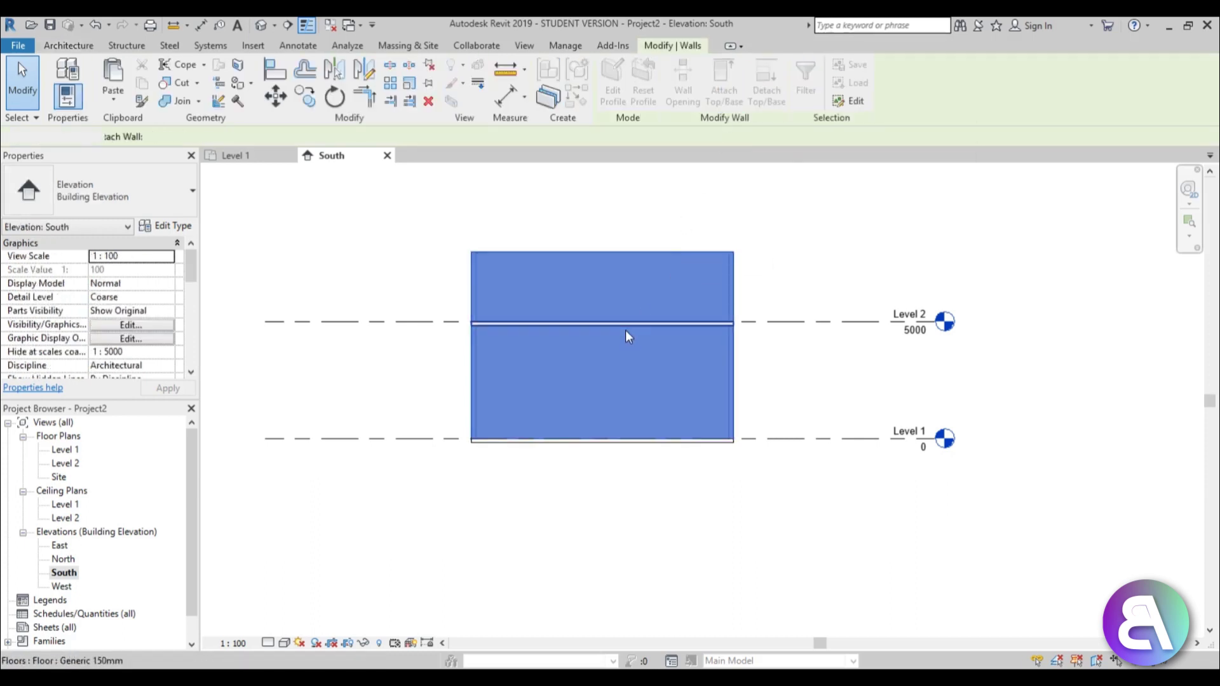
click(860, 284)
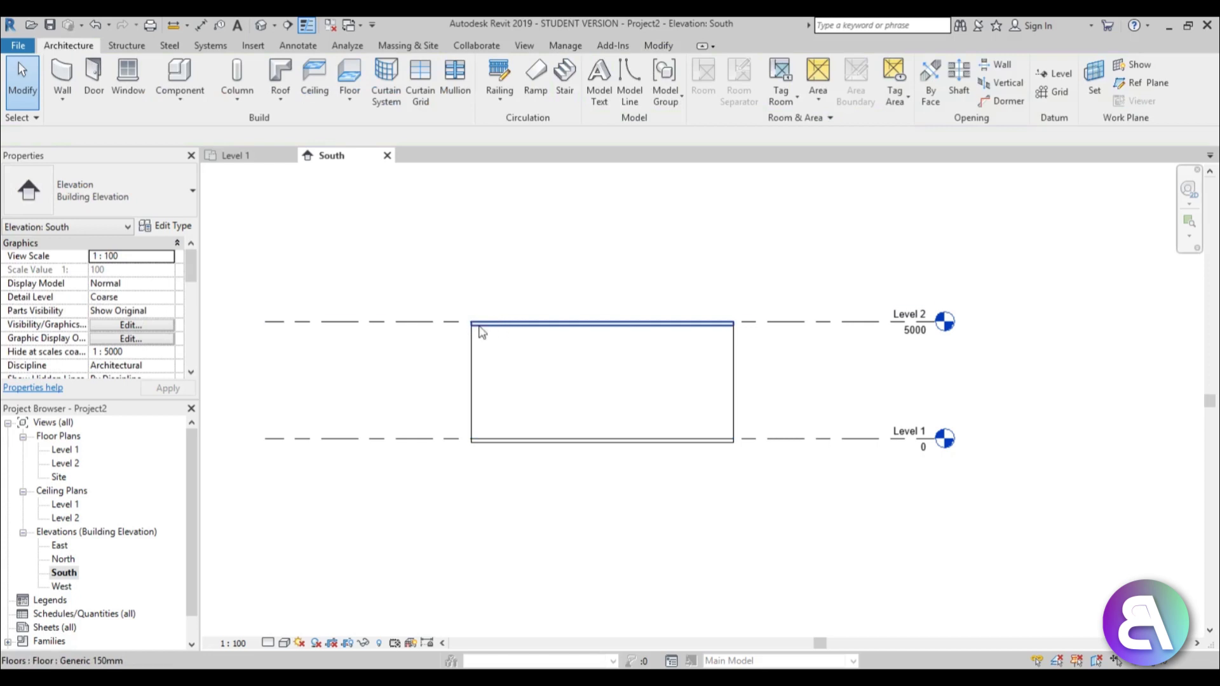
middle_drag(561, 332, 522, 370)
scroll(490, 326, up, 1)
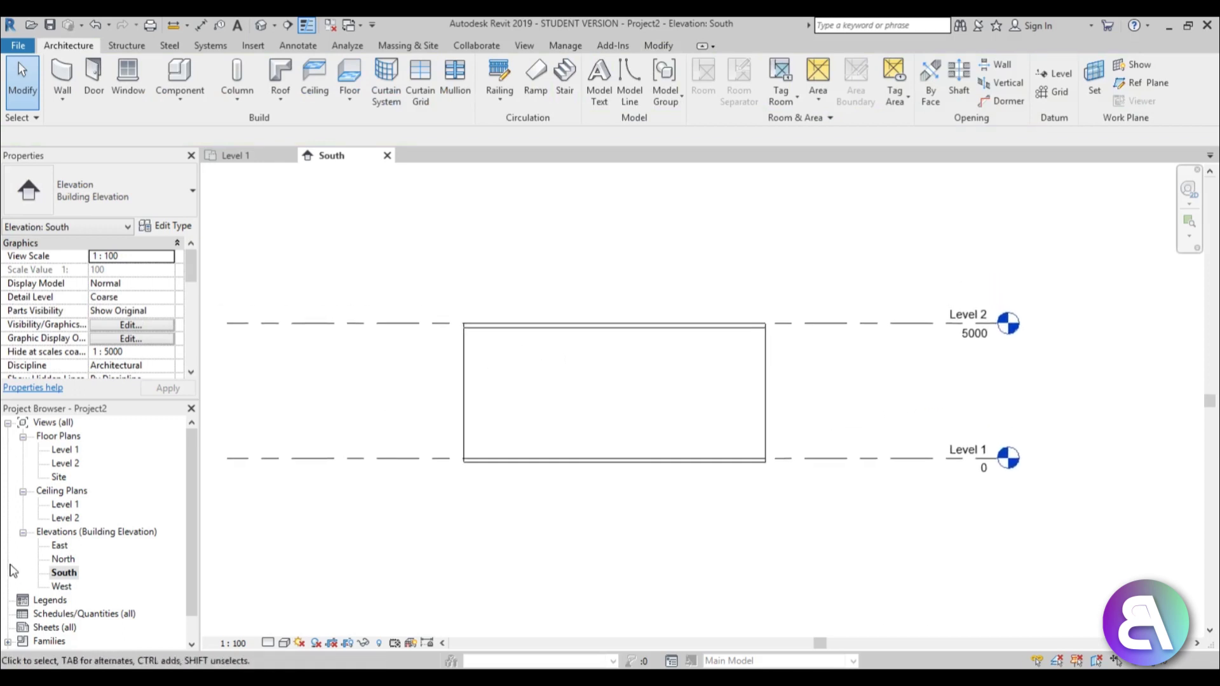
Step: Open the Level 1 ceiling plan and start the Detail Line tool
double_click(66, 506)
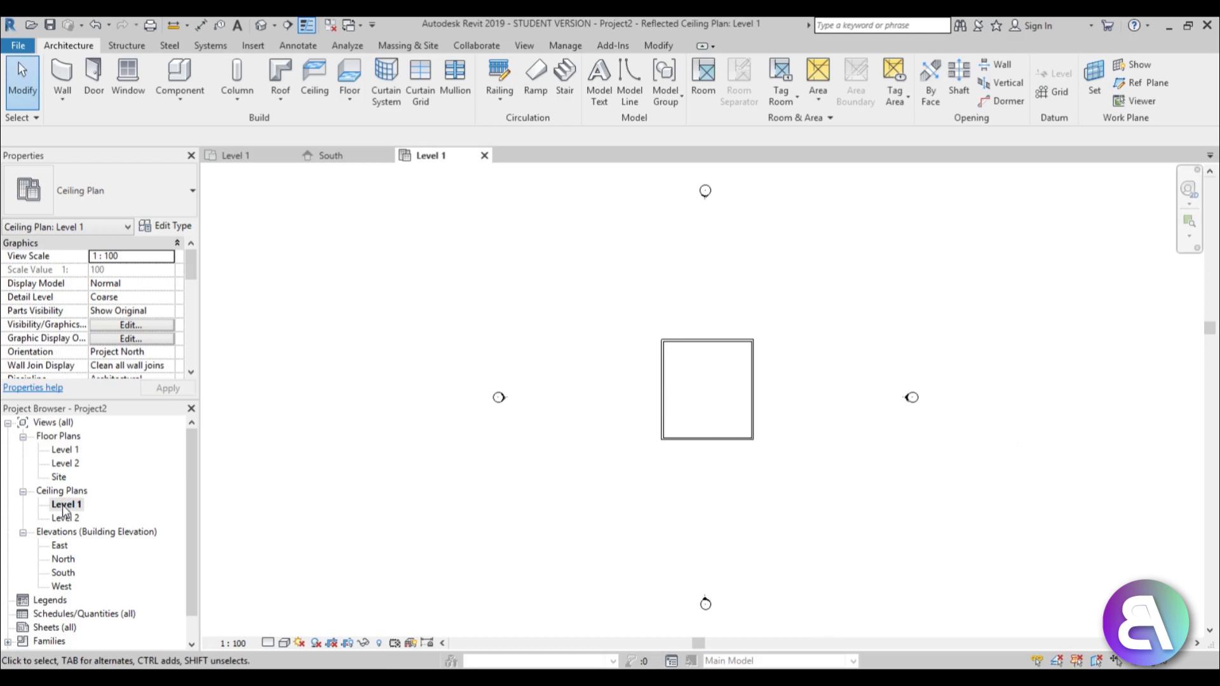
scroll(692, 422, up, 5)
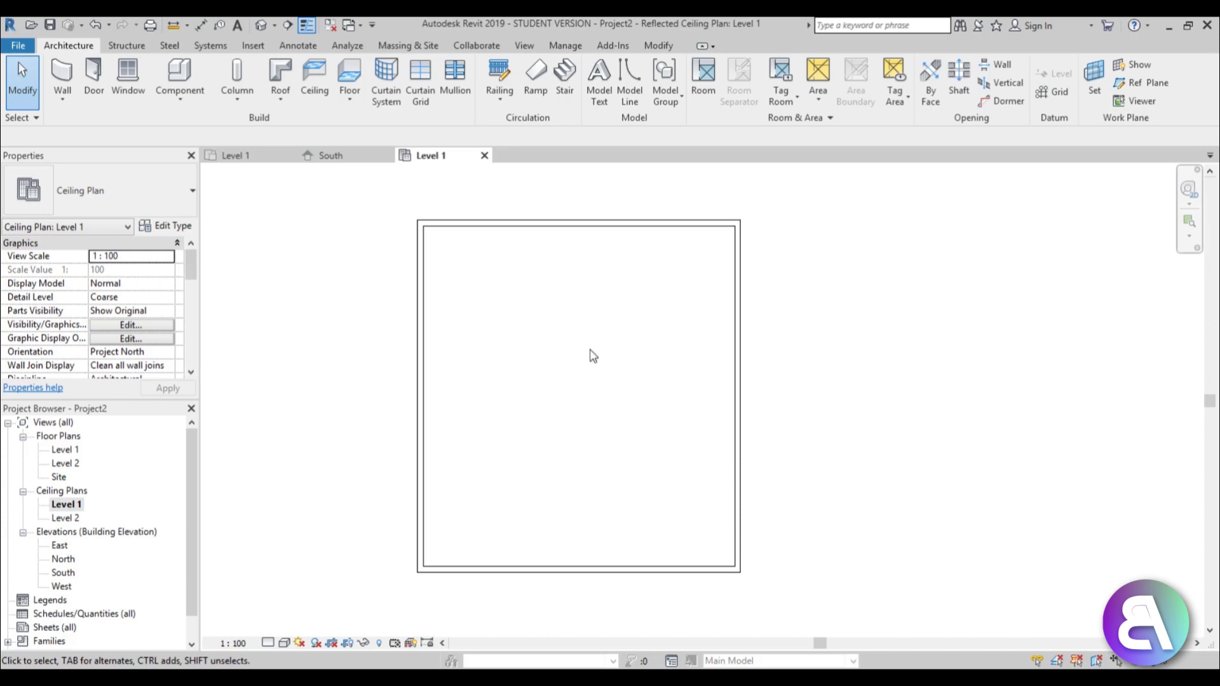
middle_drag(513, 316, 509, 315)
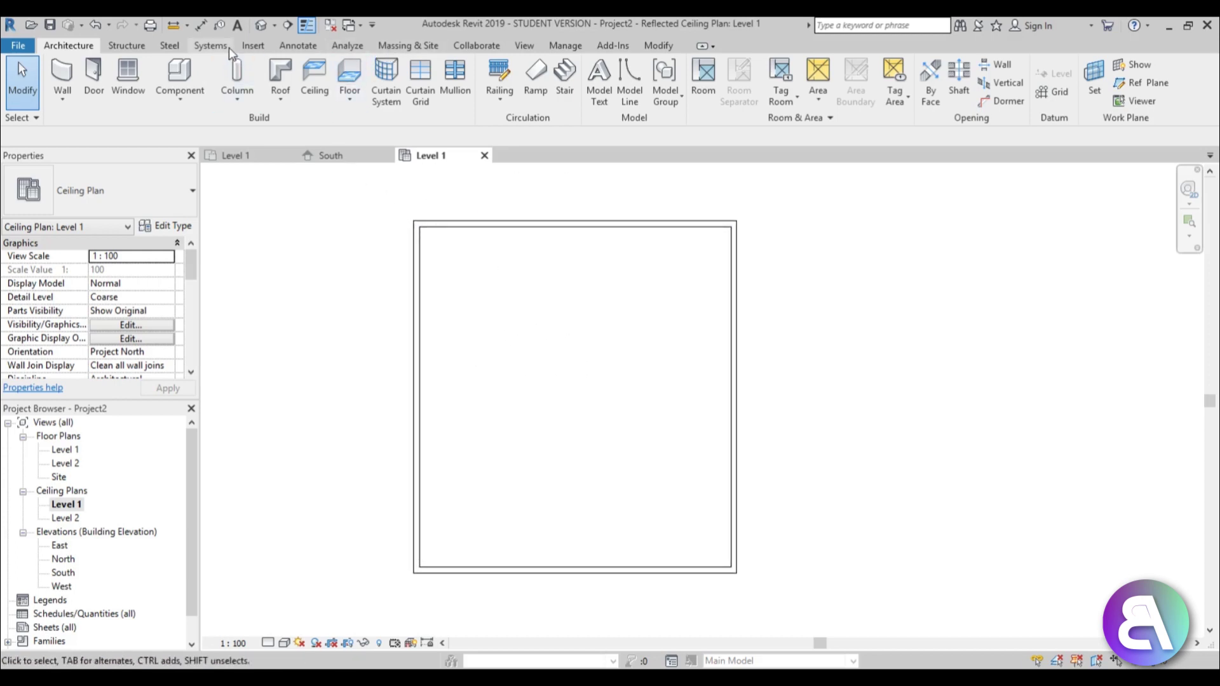
click(309, 50)
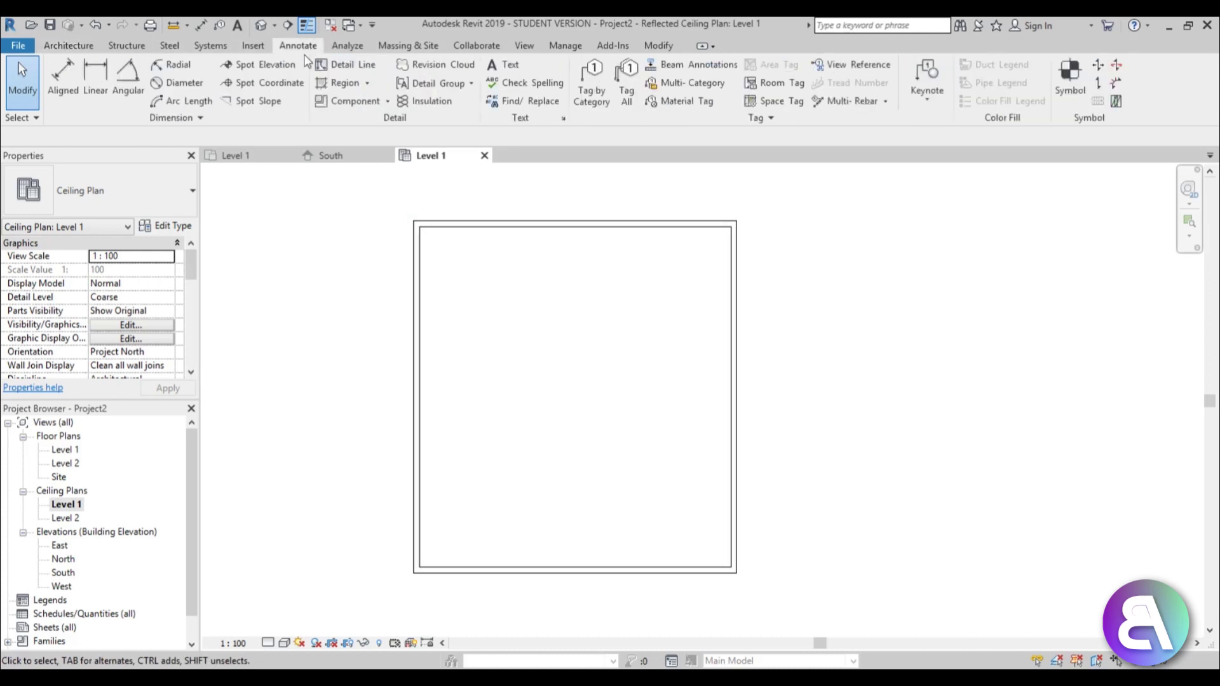
click(360, 71)
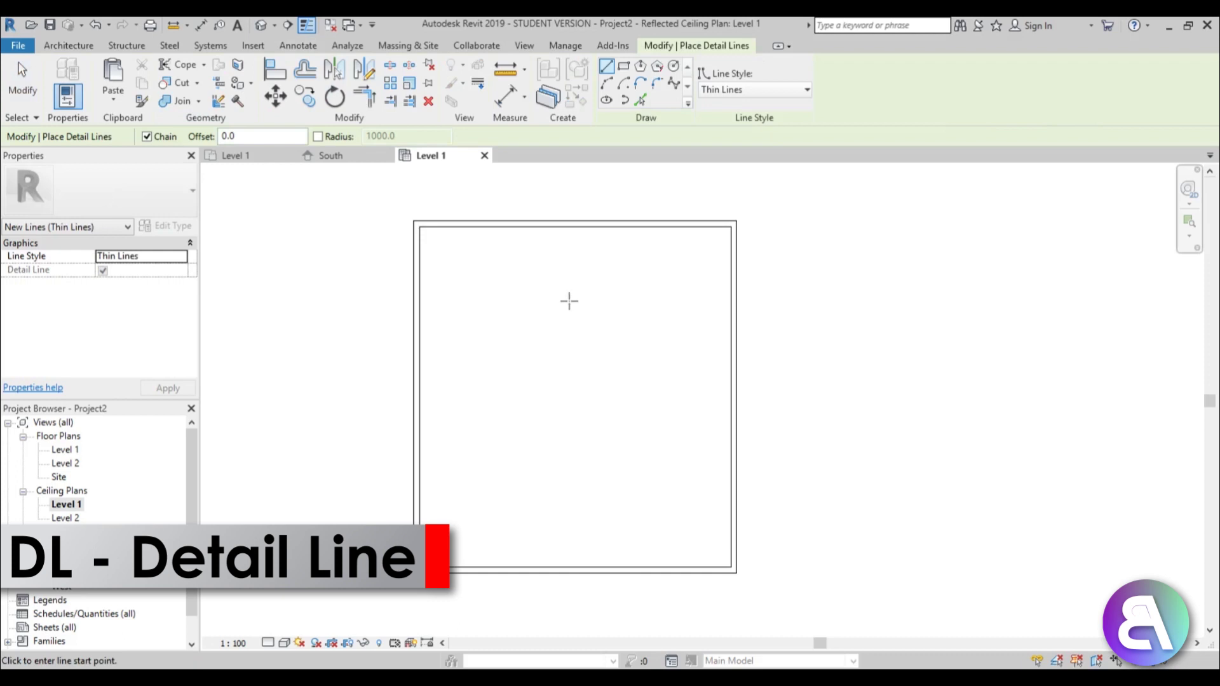
scroll(450, 273, up, 3)
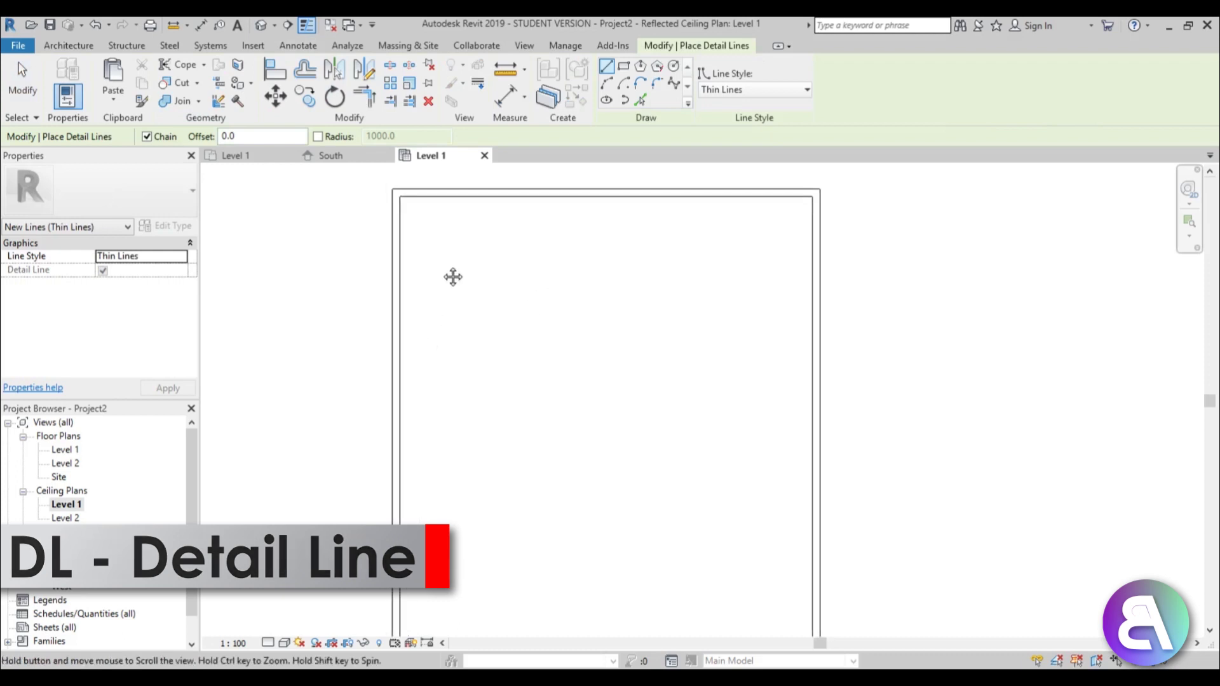
Step: Draw a chain of thin detail lines forming triangles at the ceiling's top-left corner
click(389, 186)
click(455, 252)
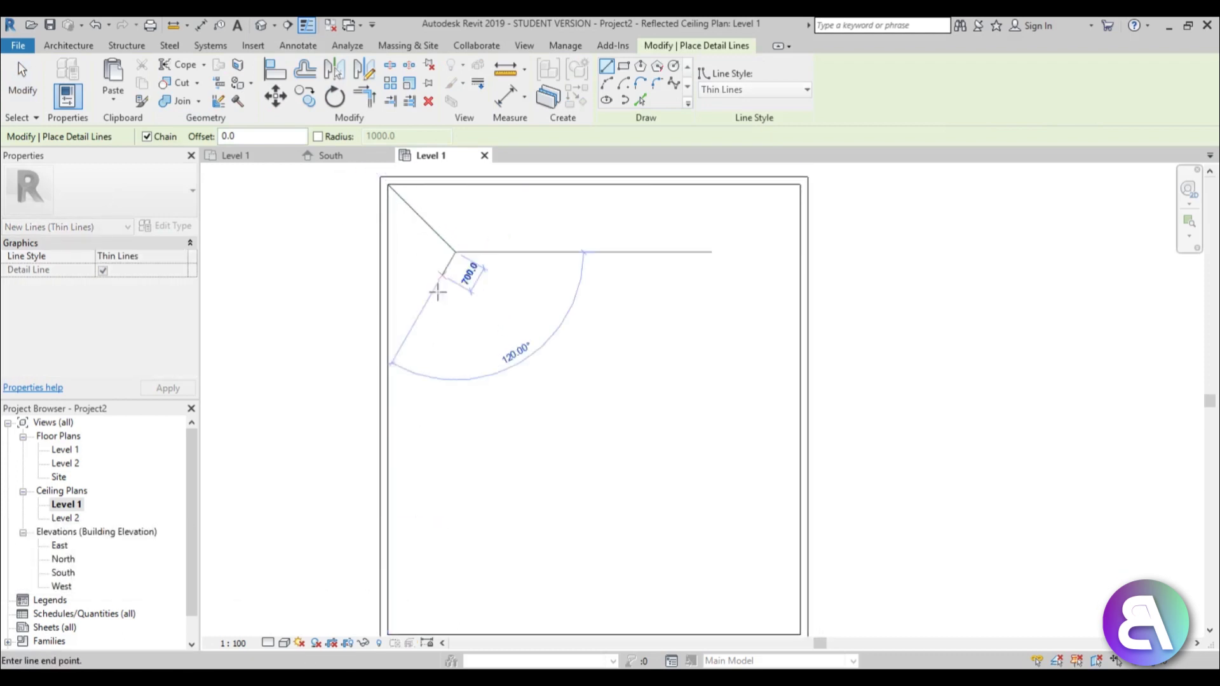
click(388, 342)
click(513, 341)
click(455, 253)
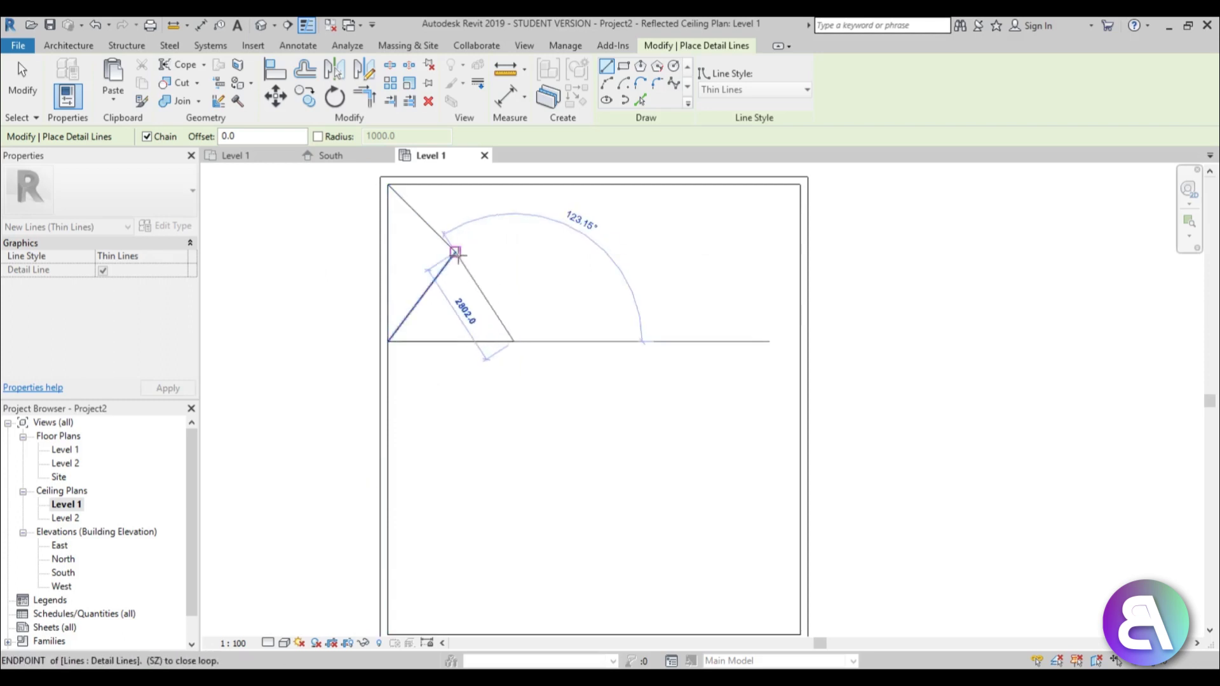
click(516, 184)
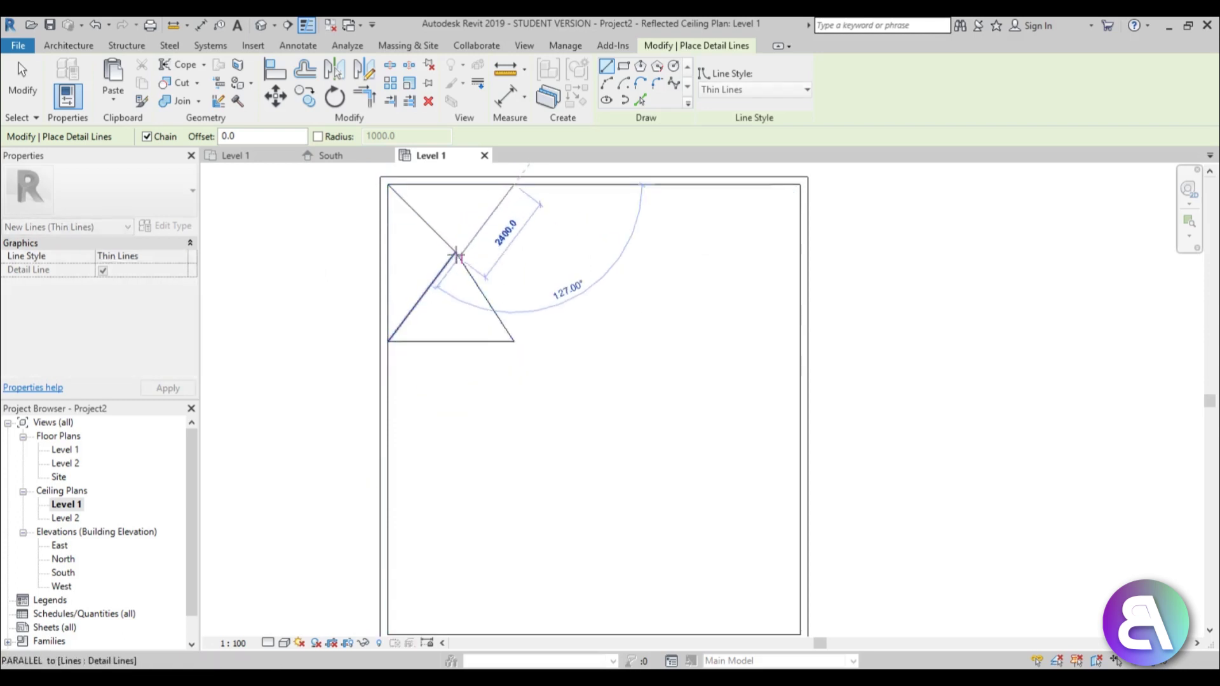
scroll(455, 256, up, 3)
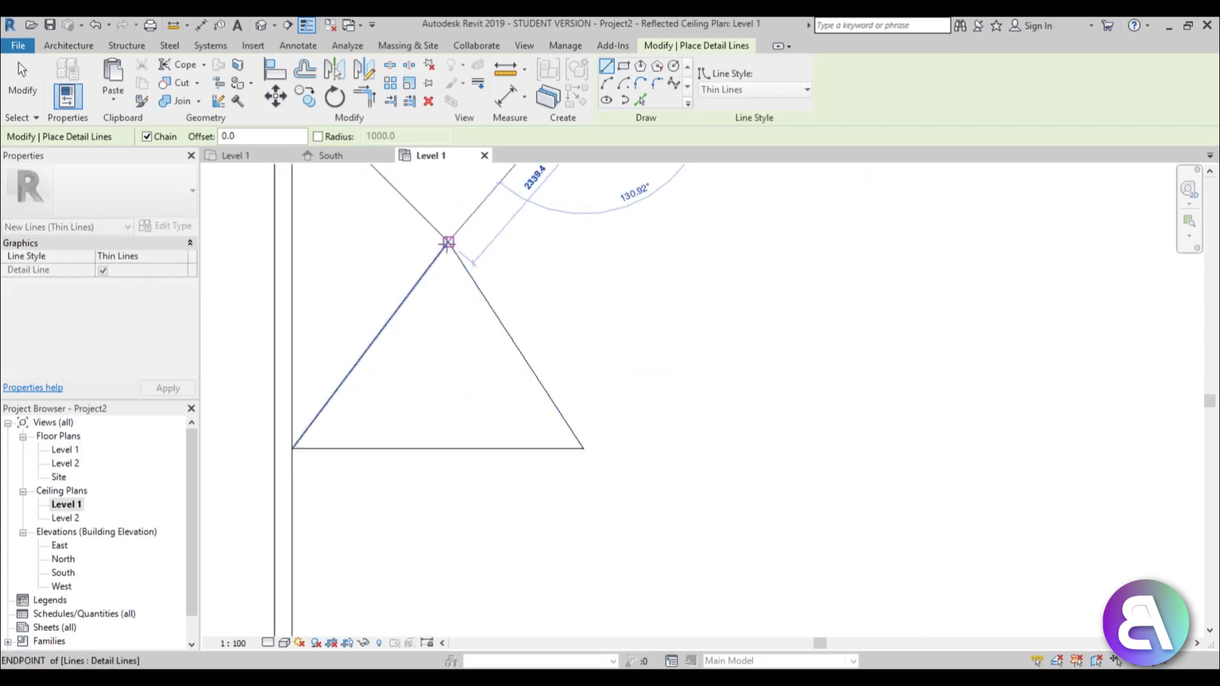
scroll(456, 248, down, 2)
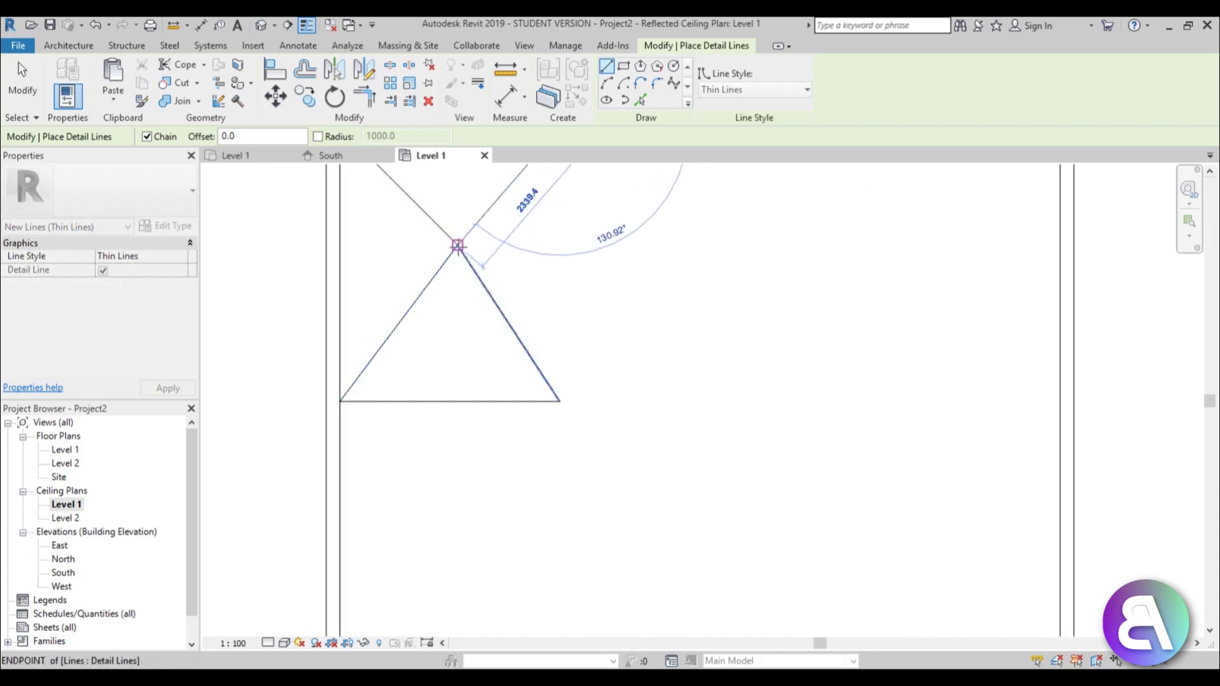
click(458, 246)
scroll(616, 335, down, 3)
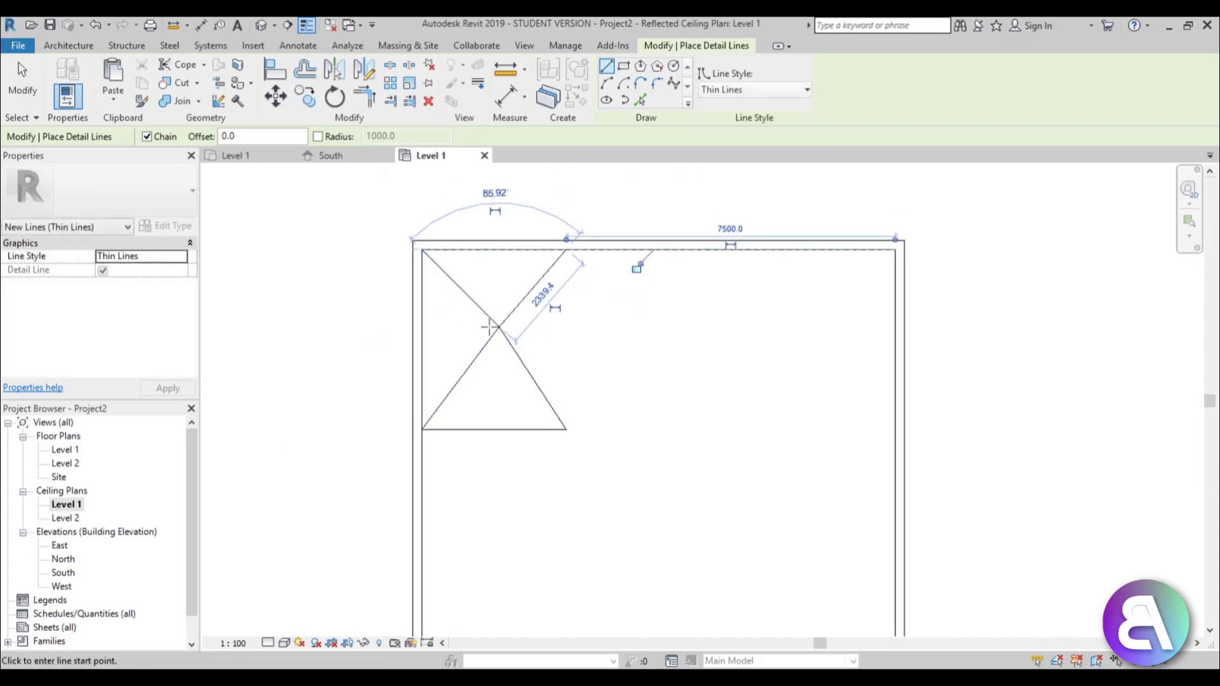
Step: Add detail lines from the central crossing point to the lower right and up to the apex
click(635, 328)
click(565, 429)
key(Escape)
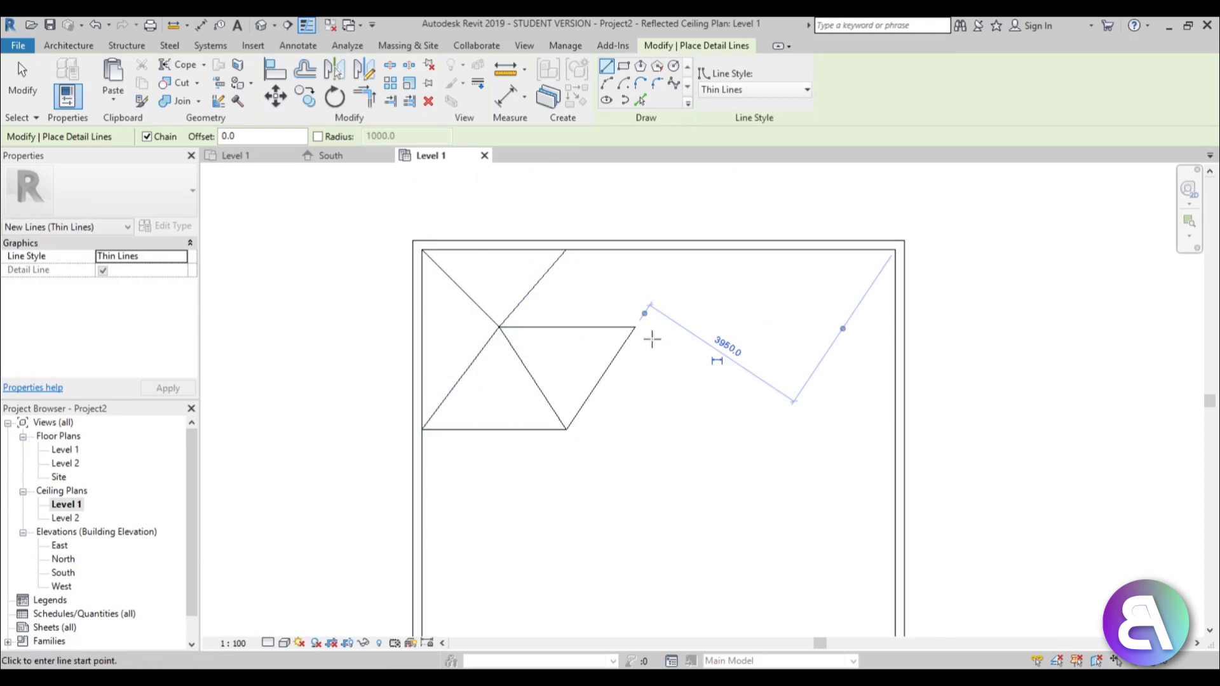
click(635, 327)
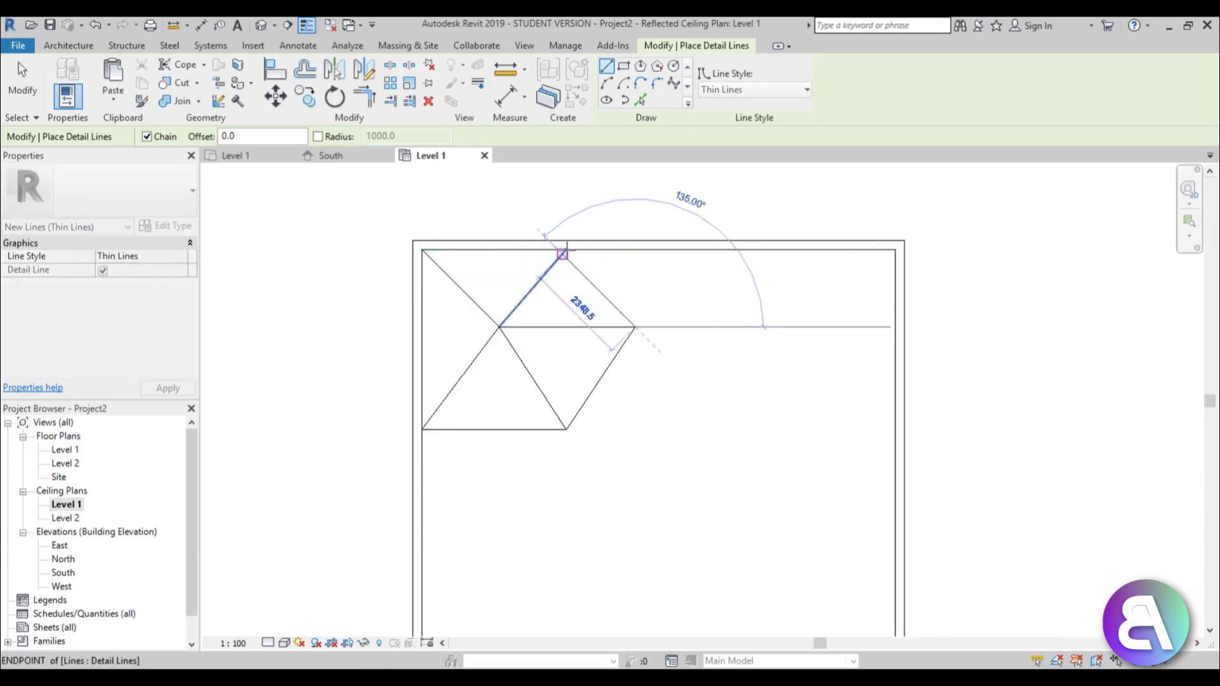
click(562, 255)
key(Escape)
scroll(626, 271, up, 2)
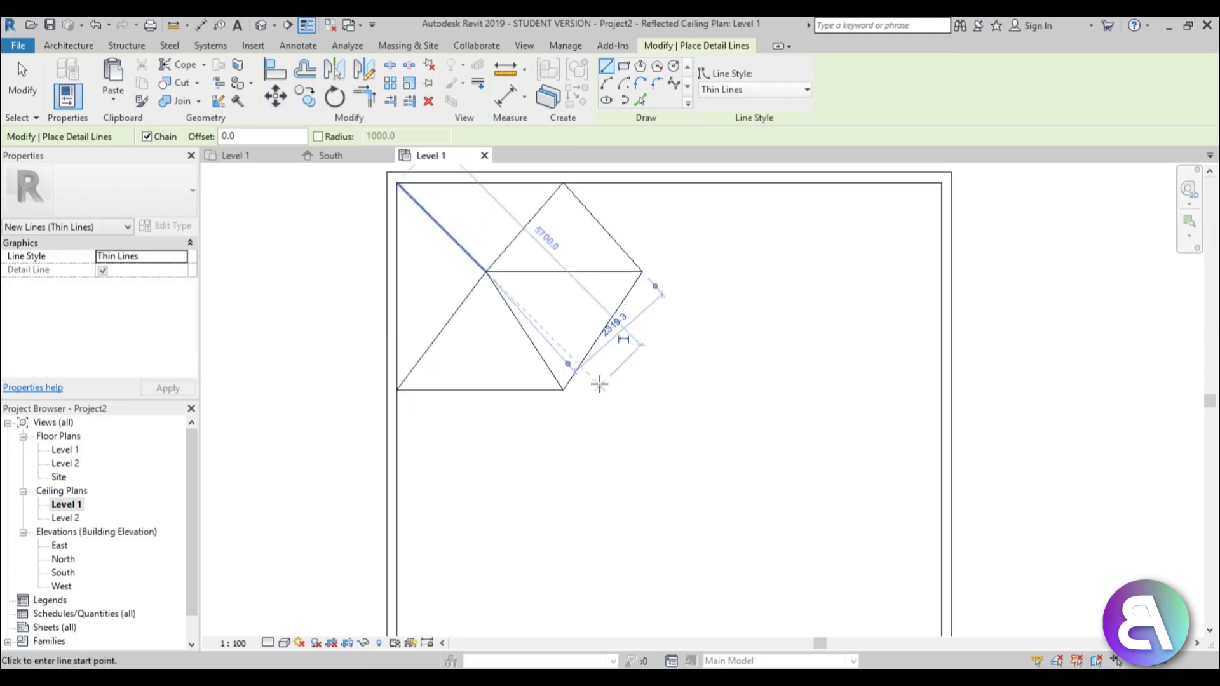
Step: Draw further triangles to the right, linking bottom vertices and the top border to the apexes
click(563, 389)
click(709, 425)
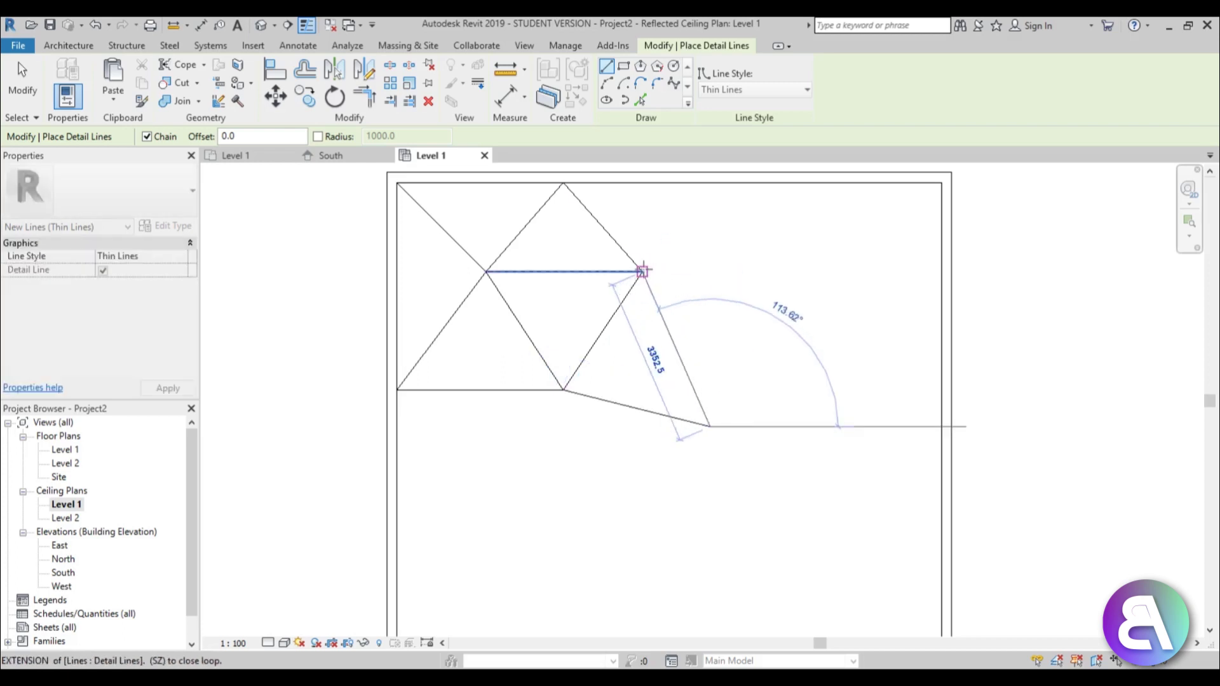
click(641, 272)
click(743, 183)
click(821, 335)
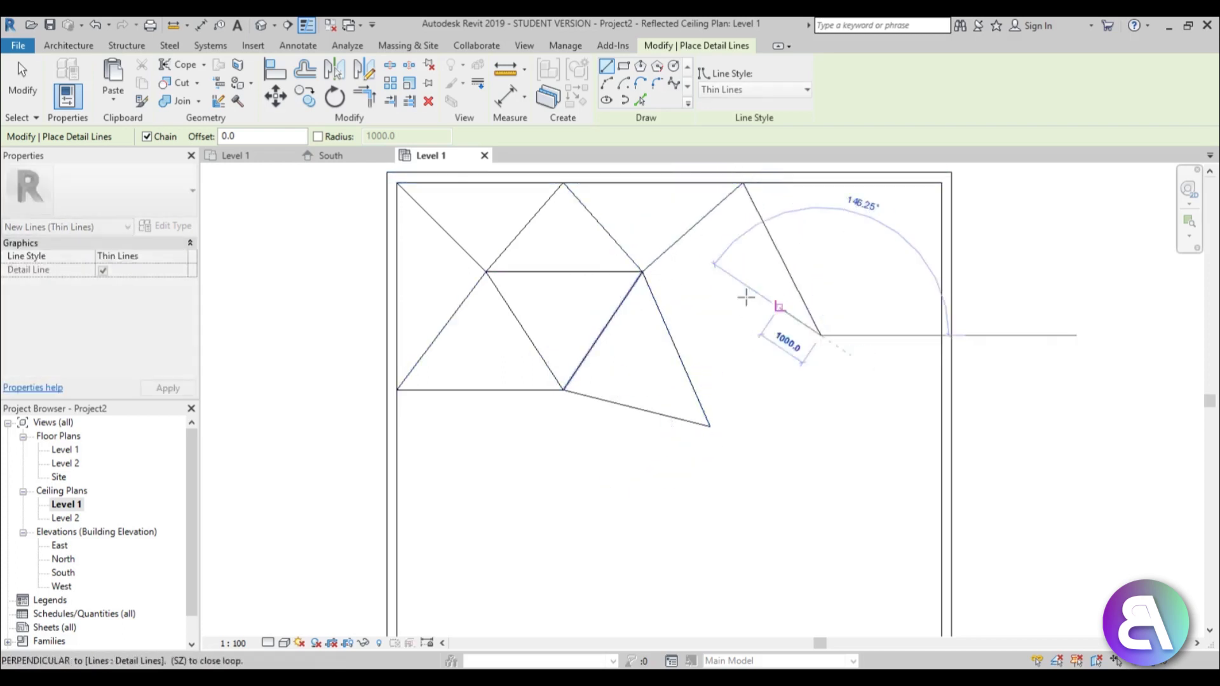
click(642, 272)
click(710, 425)
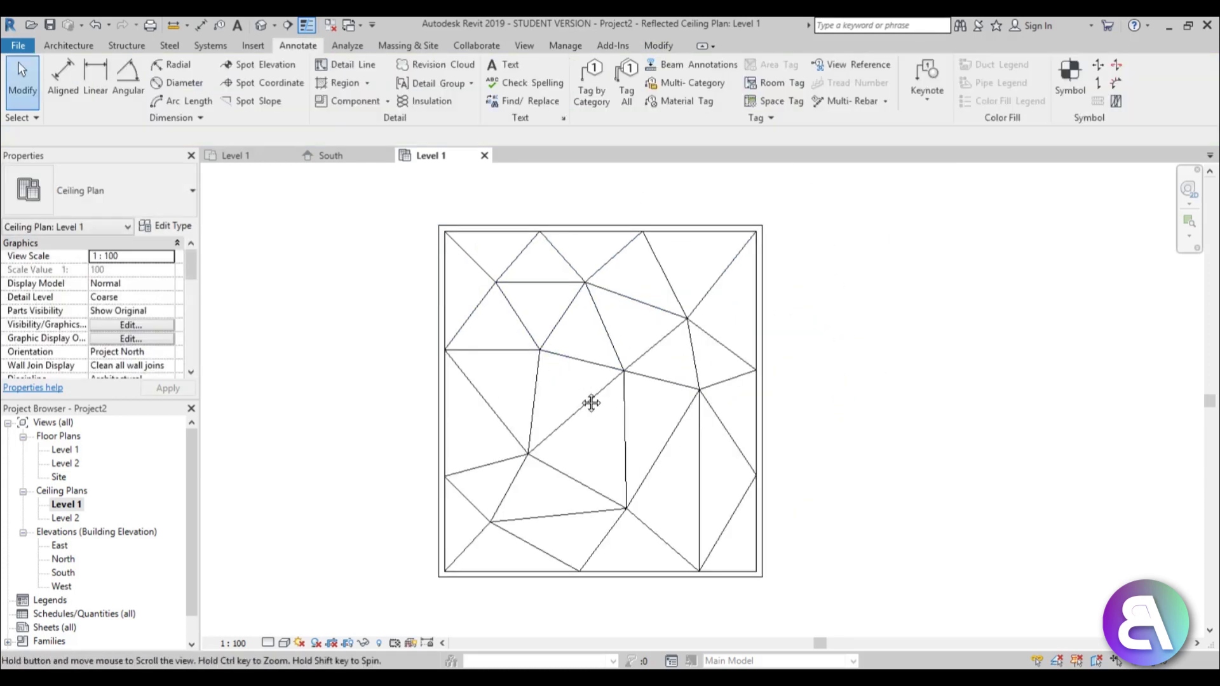
Step: Pan around the ceiling plan to check the finished triangulation
middle_drag(589, 403, 584, 388)
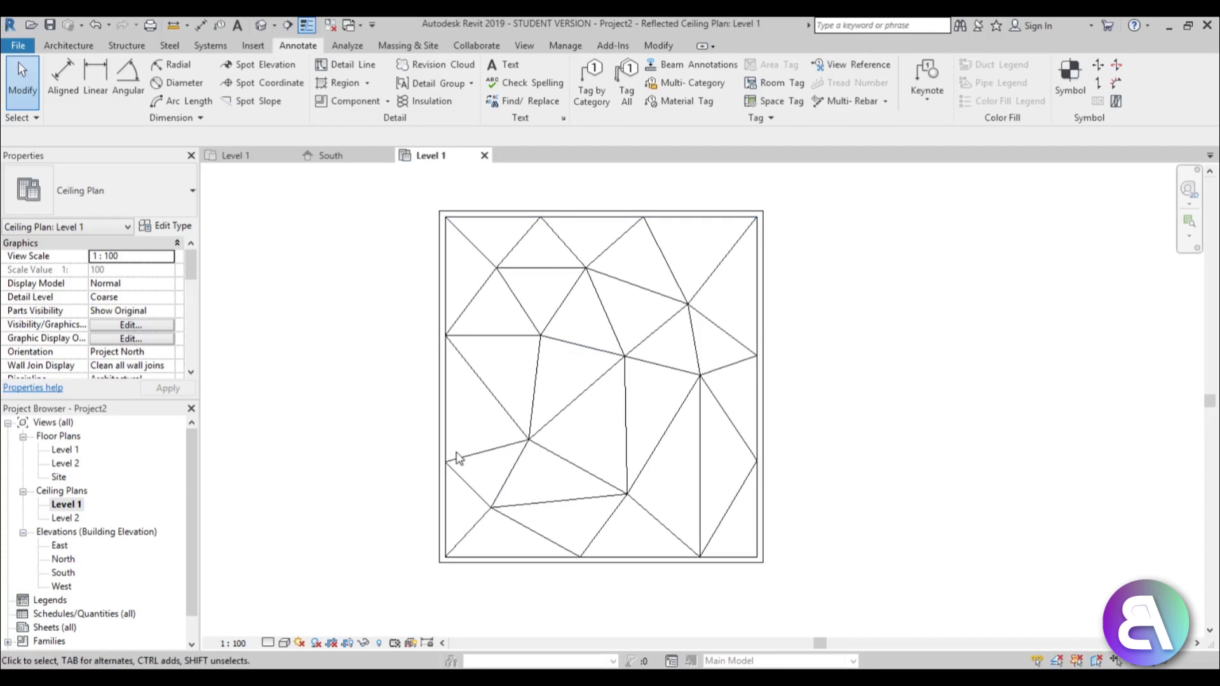
mouse_move(598, 418)
middle_down()
mouse_move(585, 416)
mouse_move(590, 427)
middle_up()
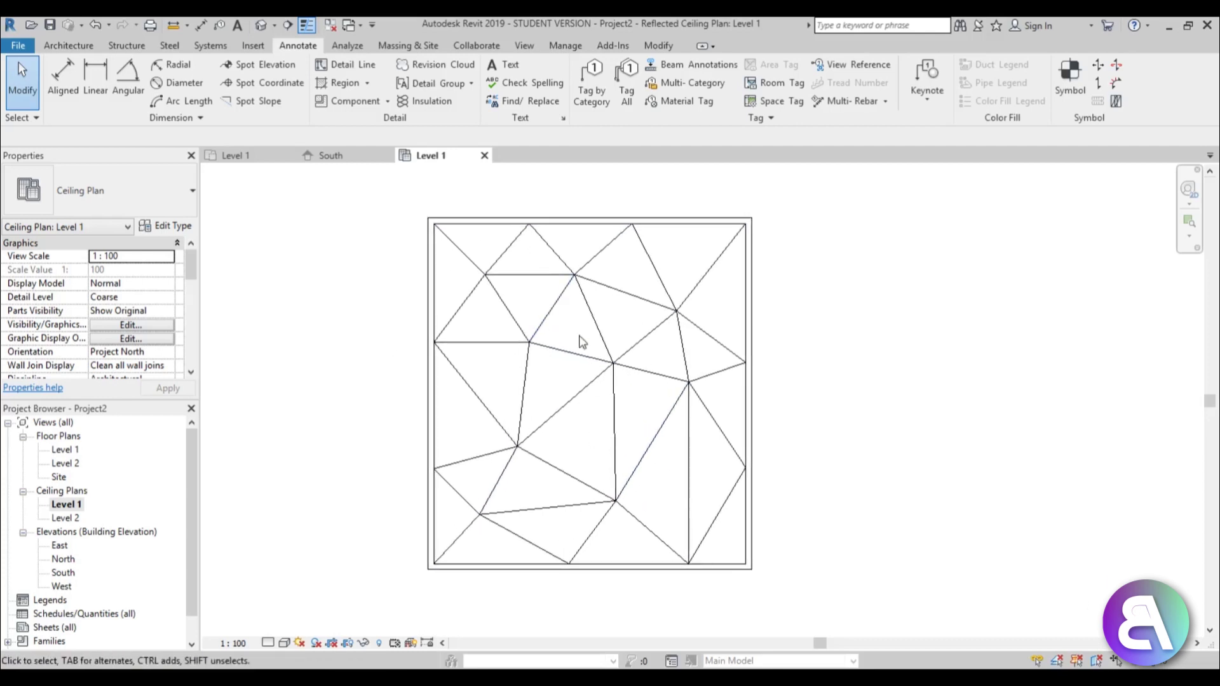
middle_drag(519, 487, 531, 471)
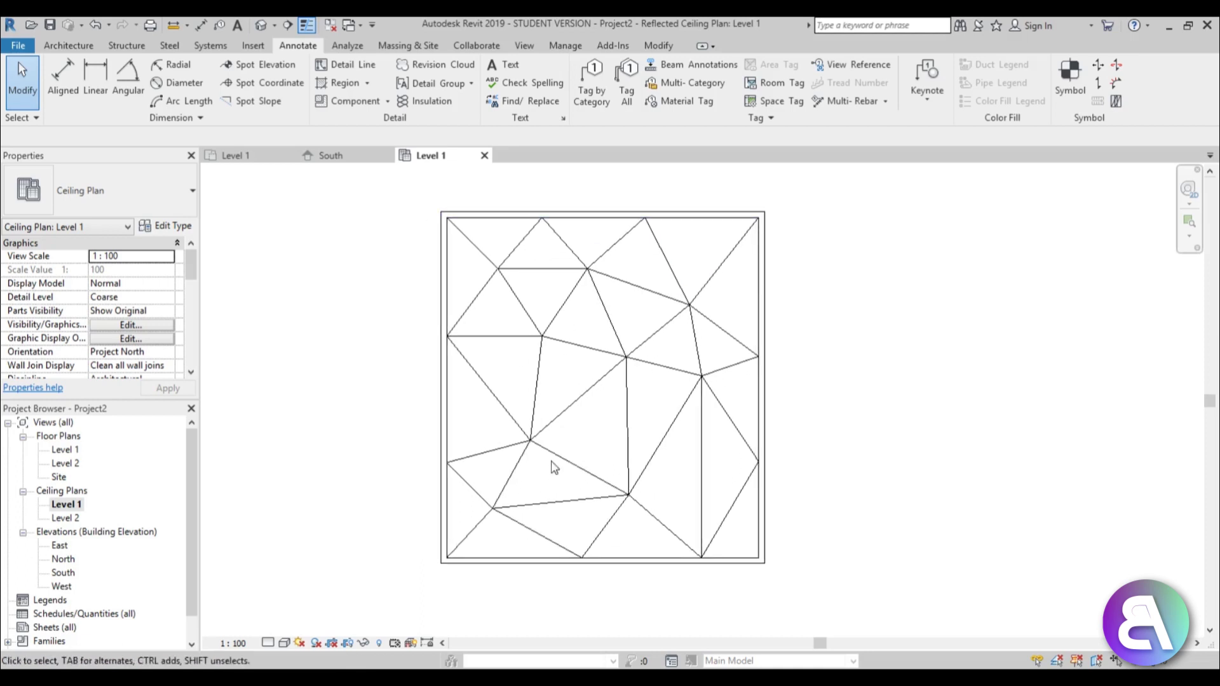
middle_drag(548, 437, 541, 427)
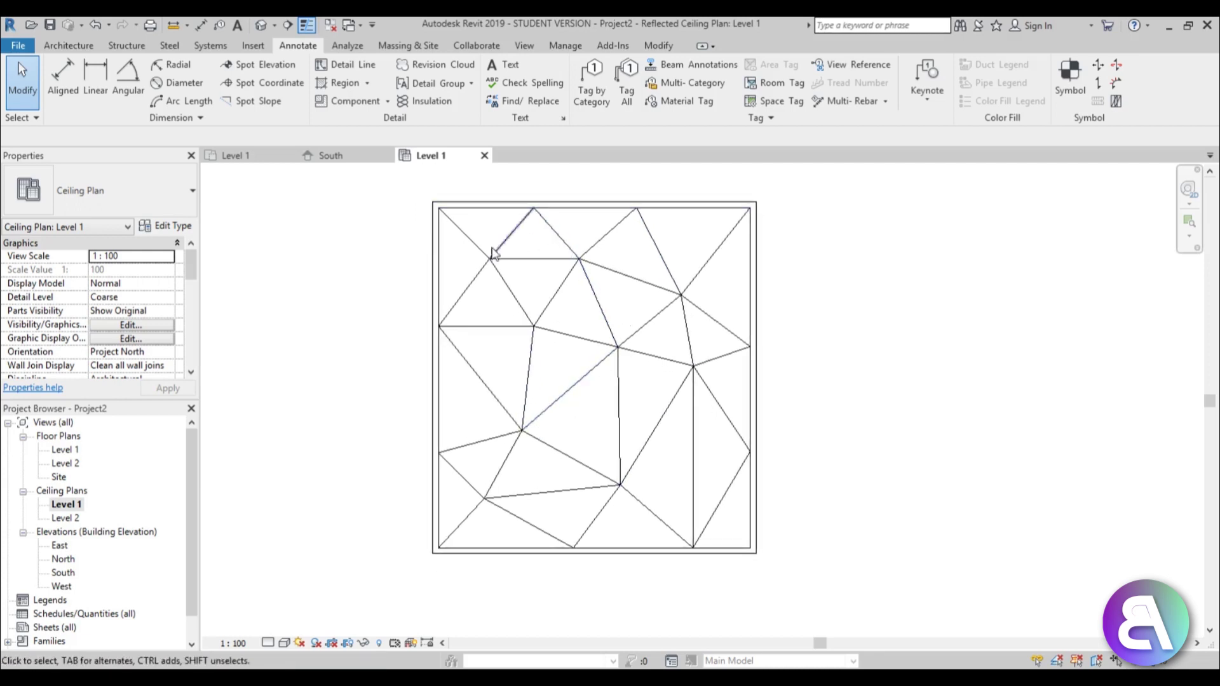
Step: Create an in-place mass with the default name Mass 1, then switch to the South elevation
middle_drag(632, 311, 628, 324)
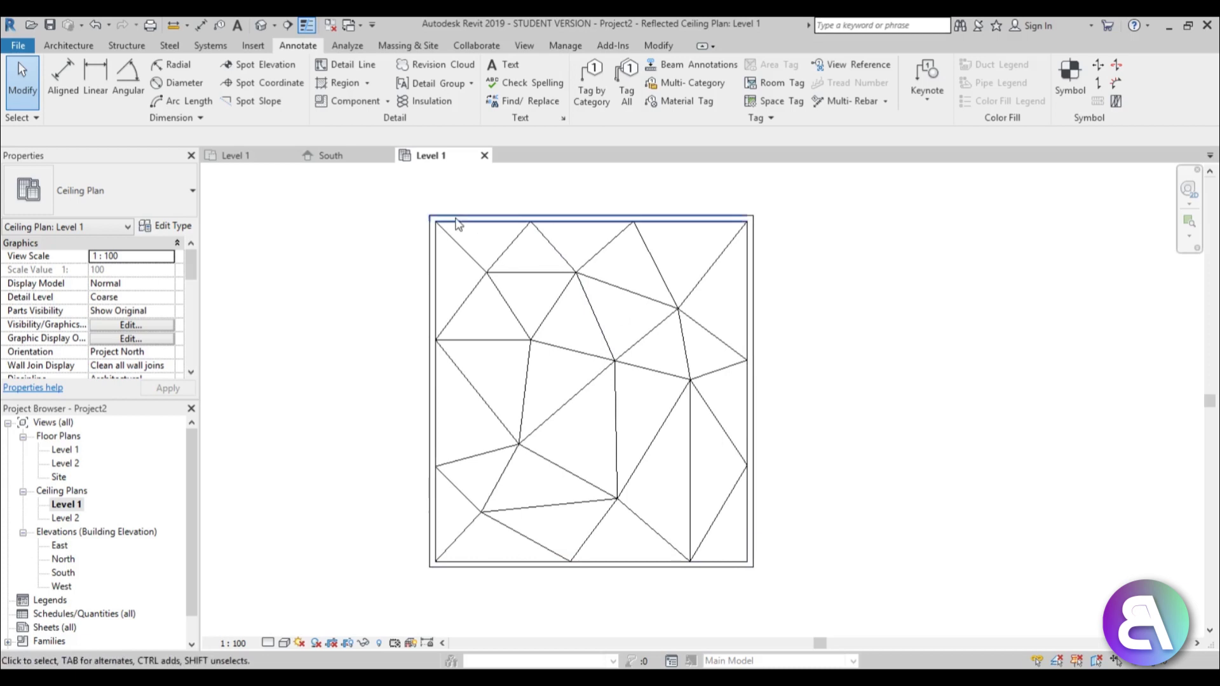
click(407, 46)
click(152, 81)
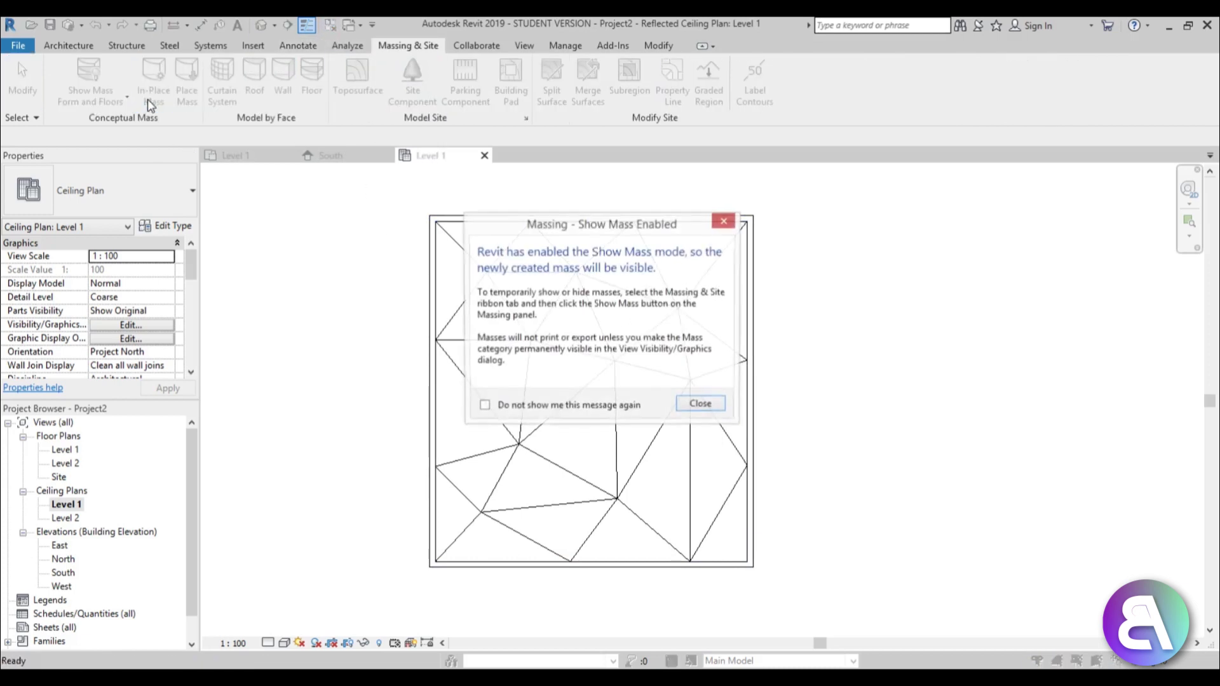
click(701, 406)
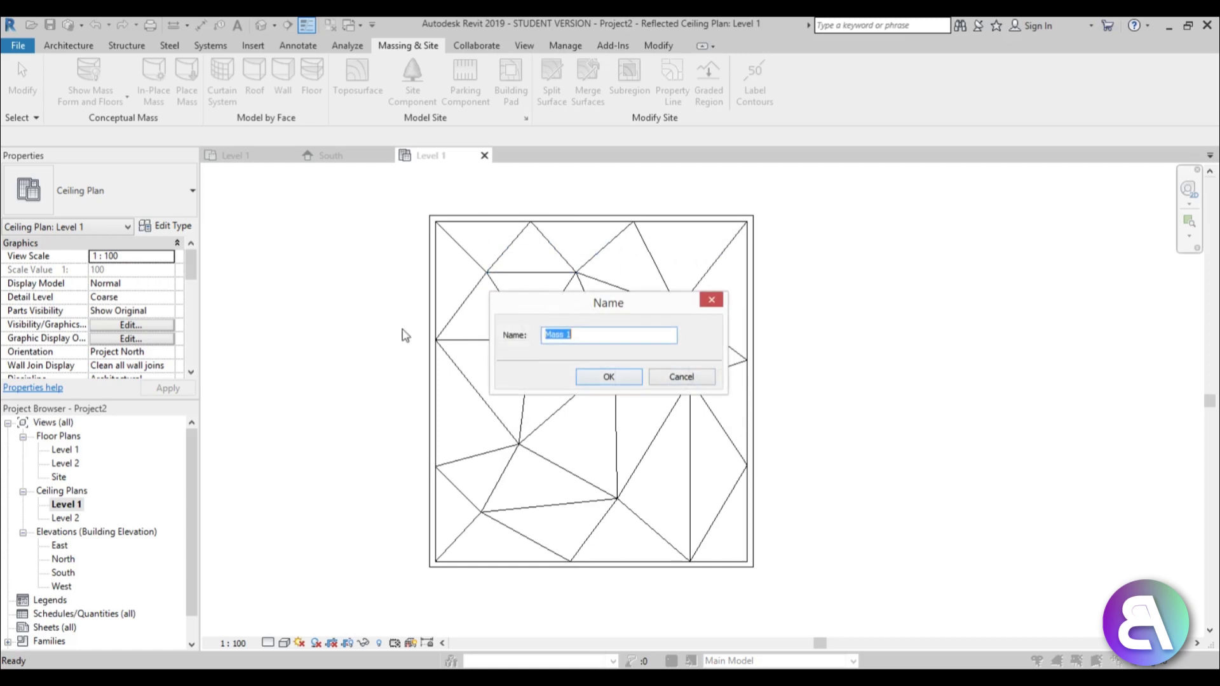
click(608, 377)
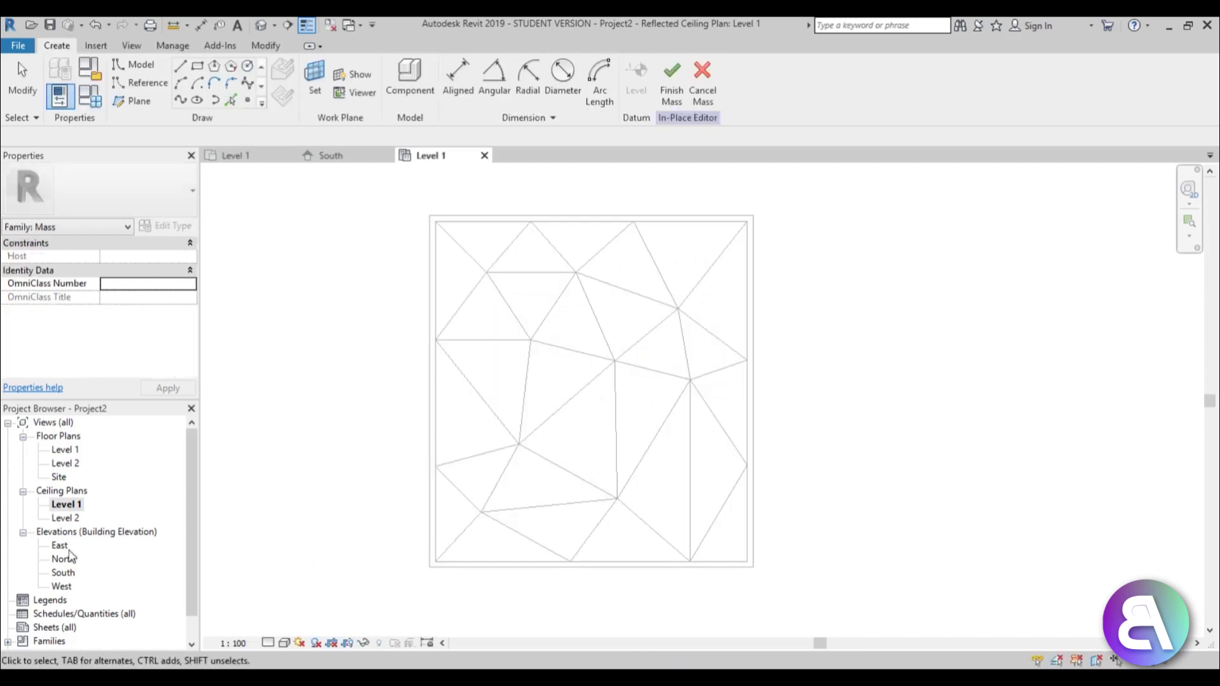
double_click(64, 572)
scroll(551, 358, up, 1)
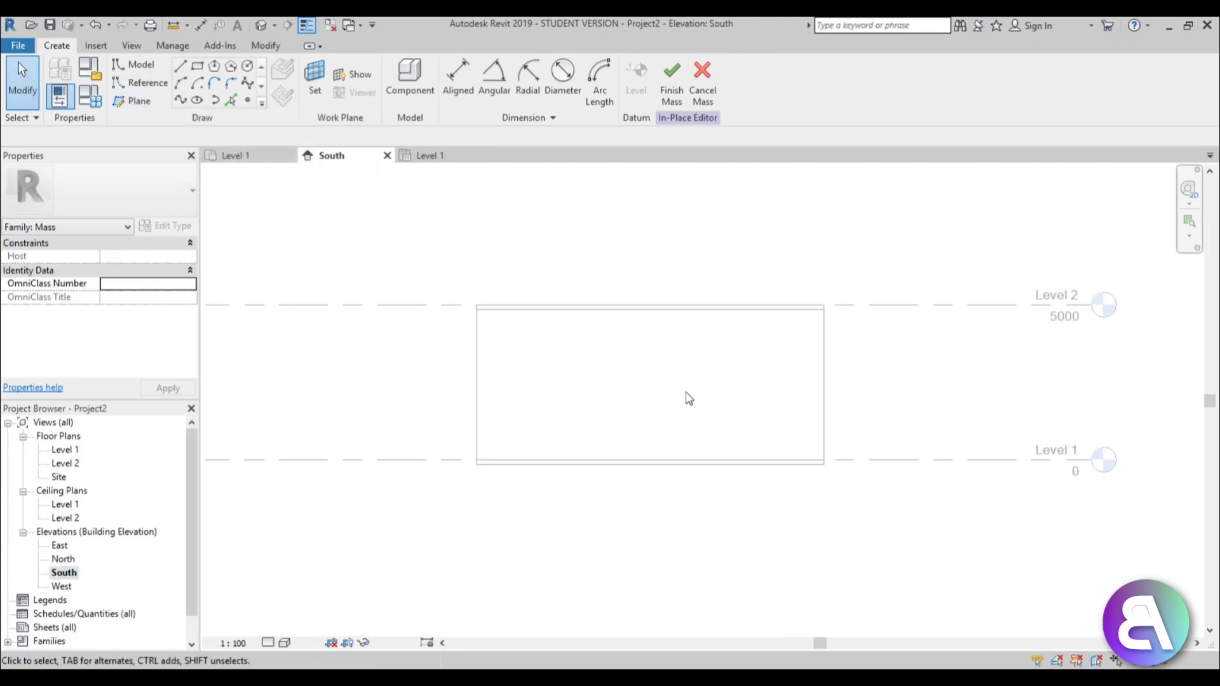
Step: Draw three horizontal reference planes across the wall just below Level 2
key(r)
key(p)
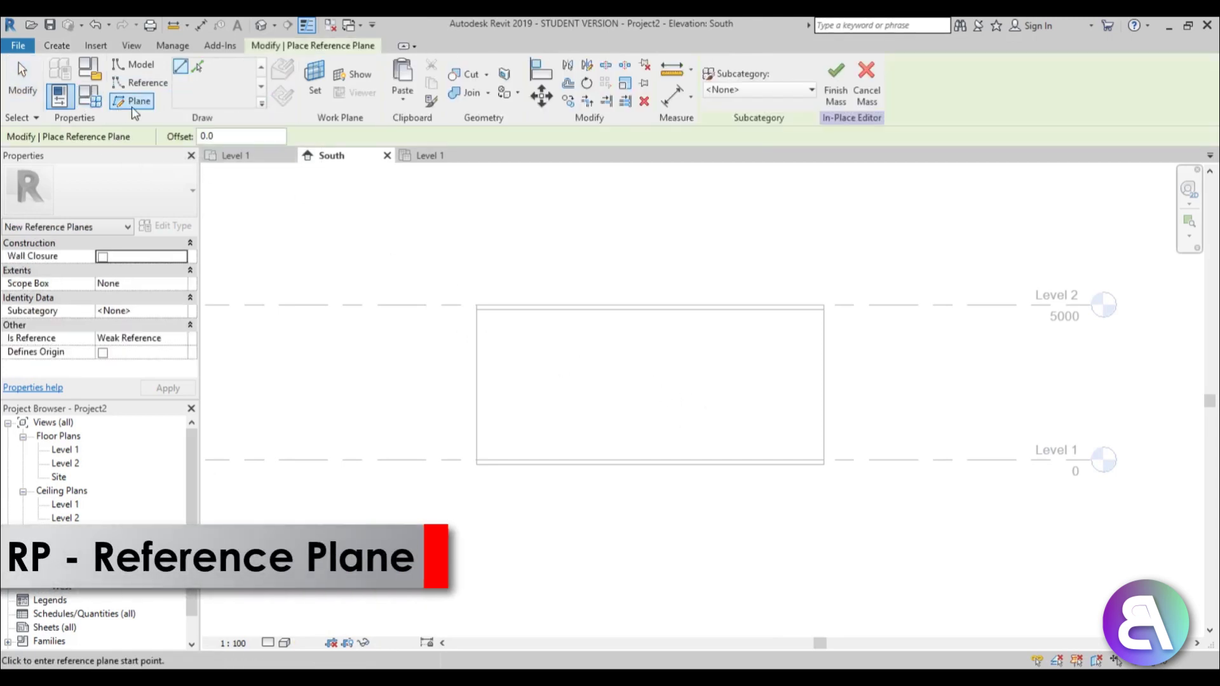
click(820, 310)
click(342, 307)
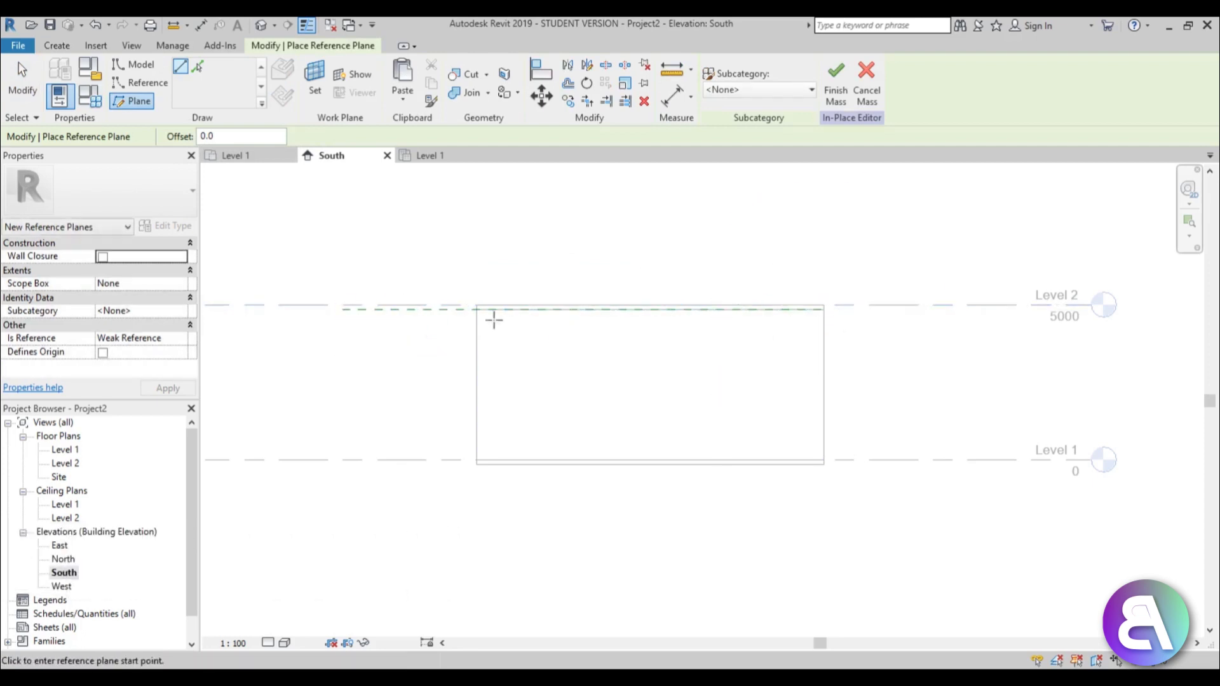
scroll(475, 306, up, 2)
scroll(636, 311, down, 1)
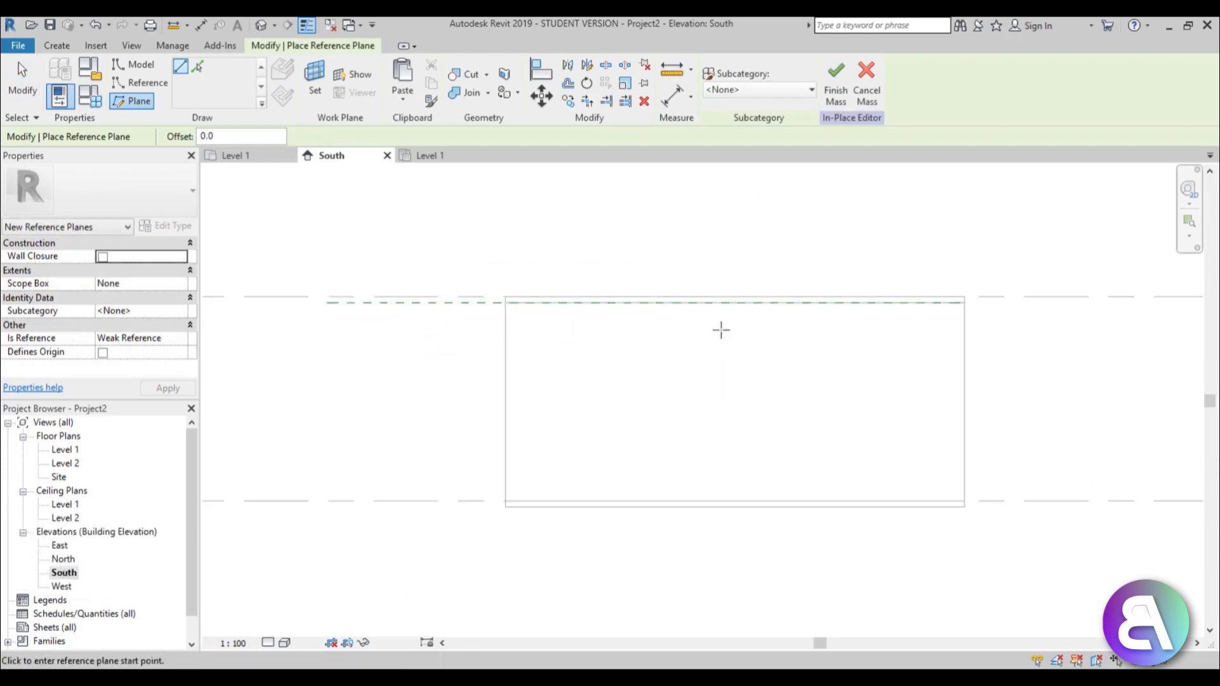
click(962, 325)
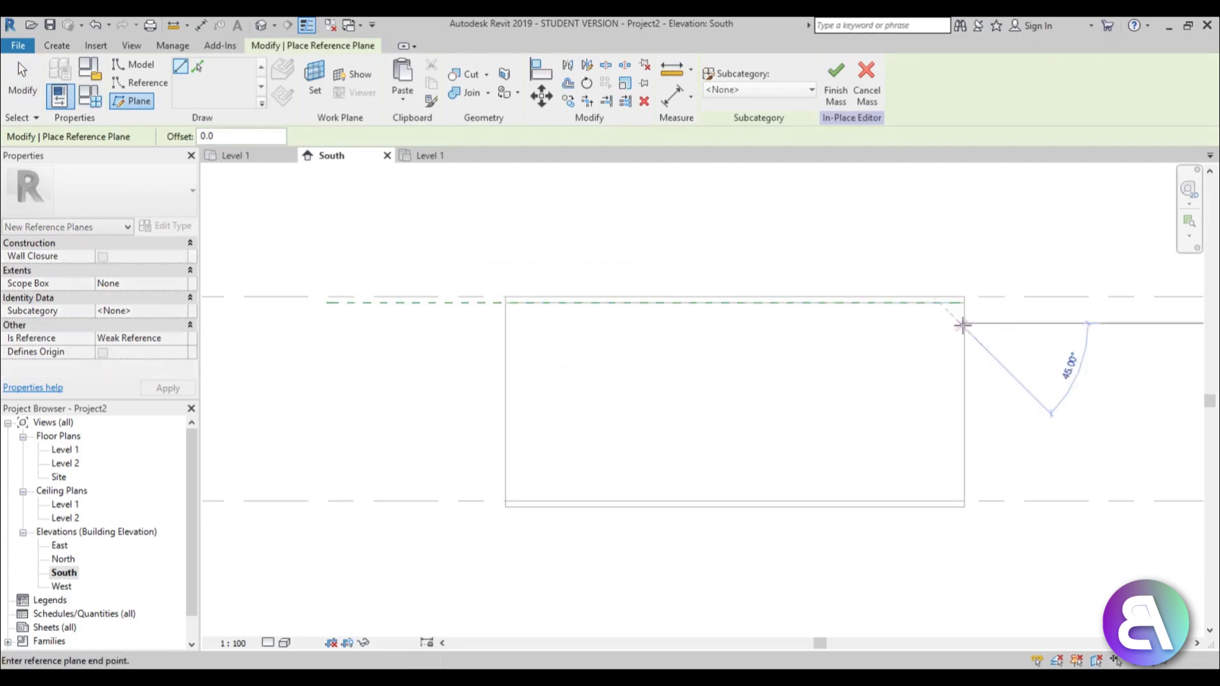
click(330, 323)
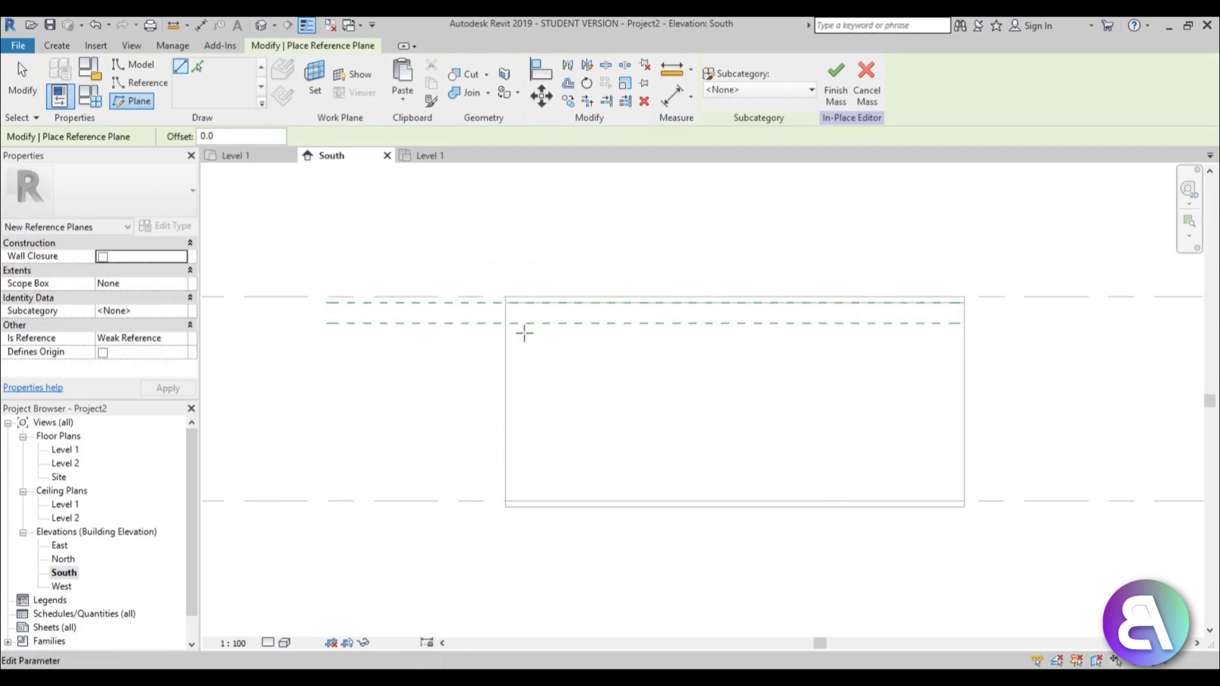
click(958, 345)
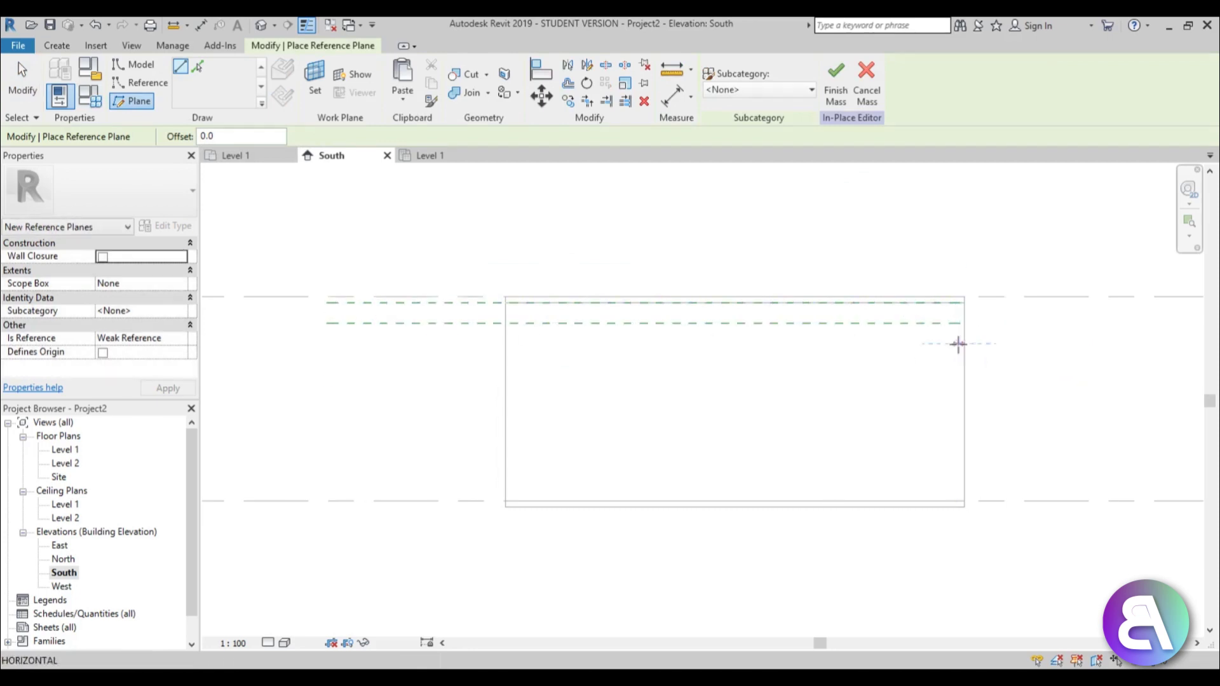
click(330, 344)
key(Escape)
key(Escape)
Step: Name the reference planes 1, 2 and 3 from top to bottom
click(383, 303)
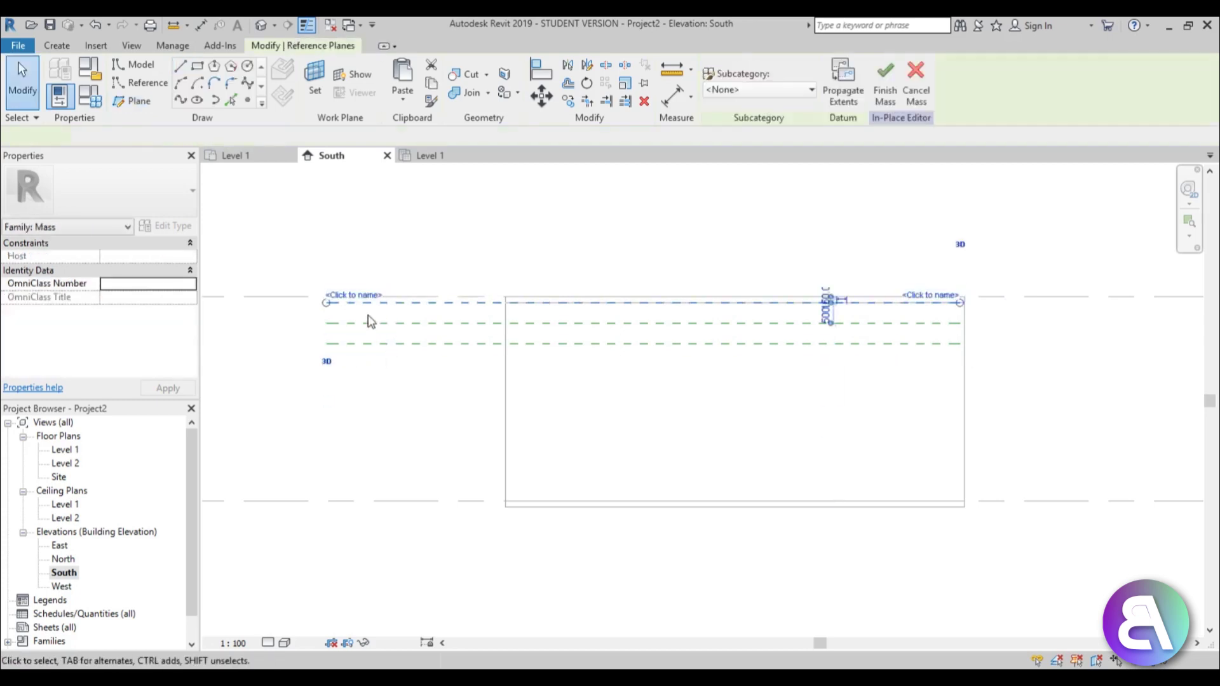
click(352, 292)
text(1)
key(Return)
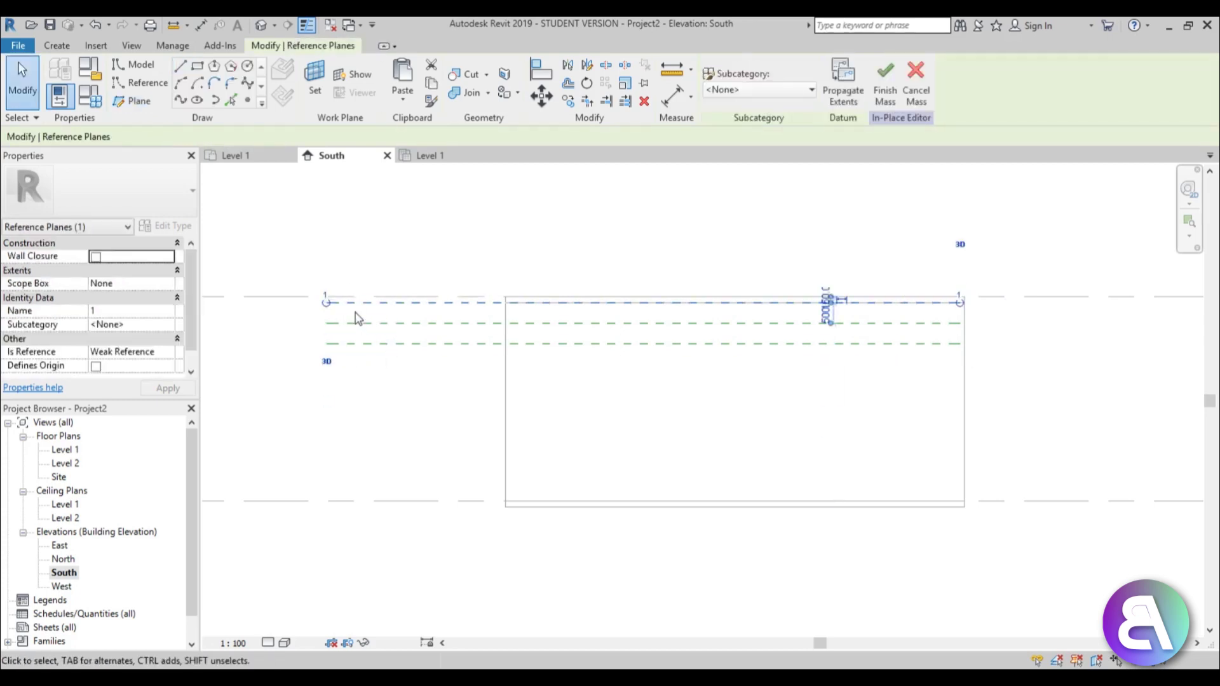
click(355, 321)
click(342, 315)
text(2)
key(Return)
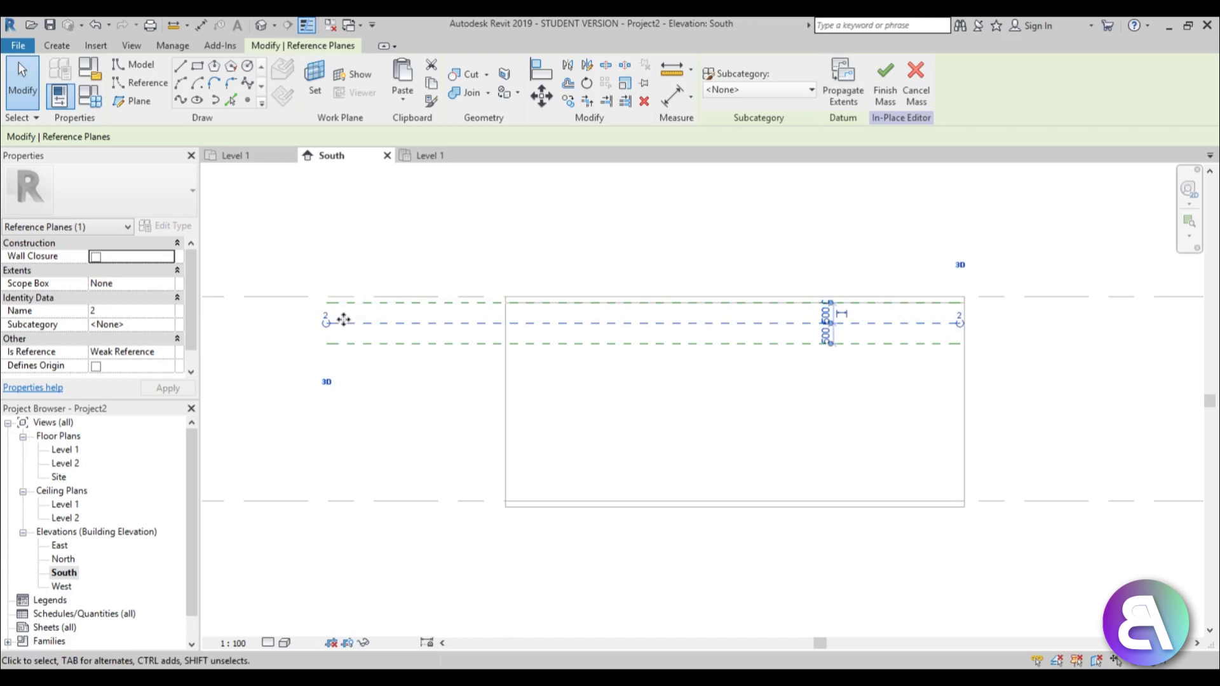
click(357, 344)
click(359, 337)
text(3)
key(Return)
click(441, 217)
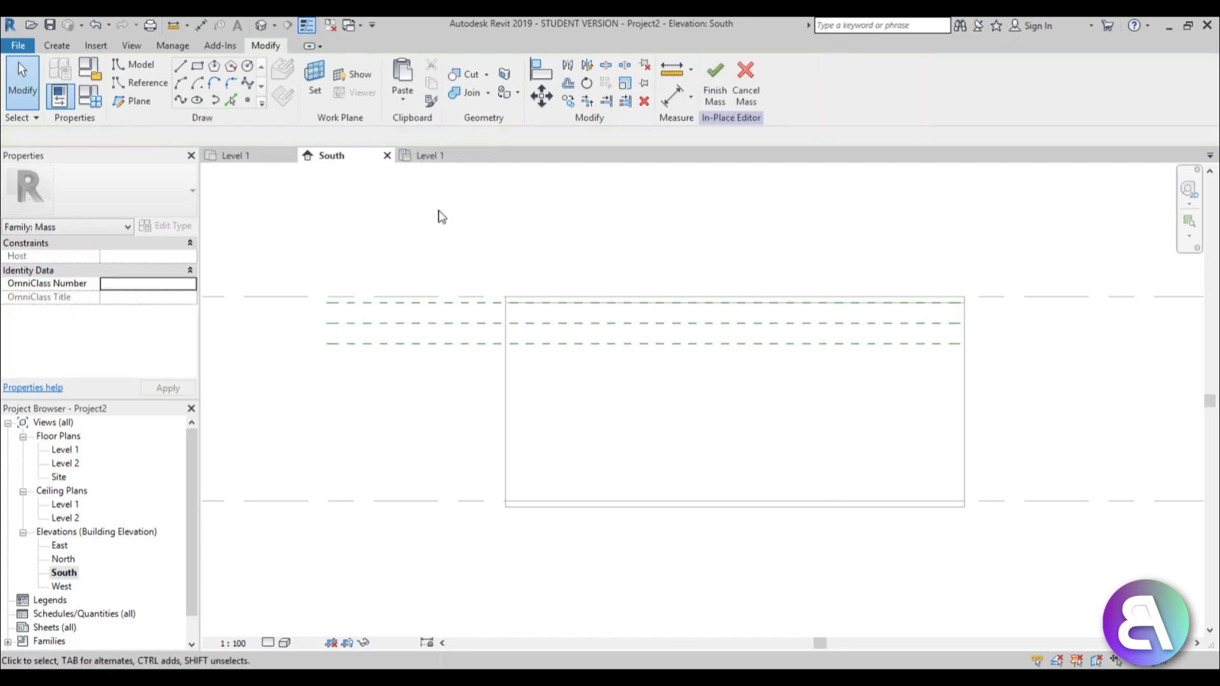
middle_drag(501, 403, 497, 392)
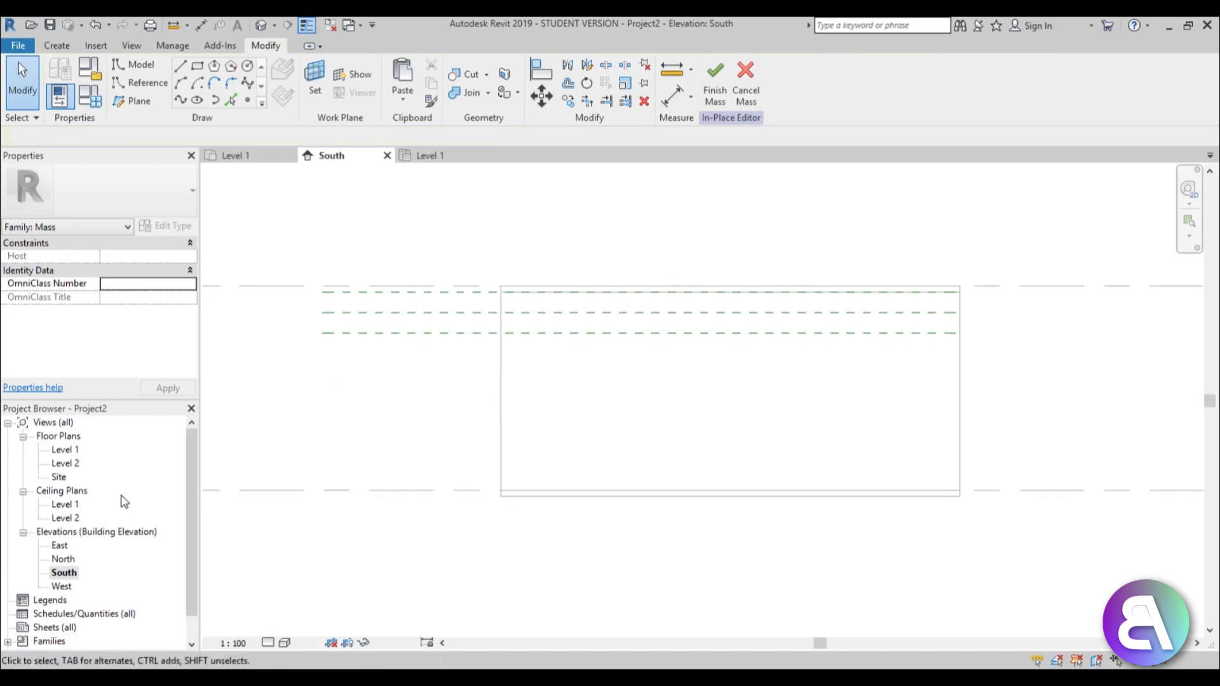
Step: Back on the Level 1 ceiling plan, set Reference Point placement to a reference plane
double_click(63, 506)
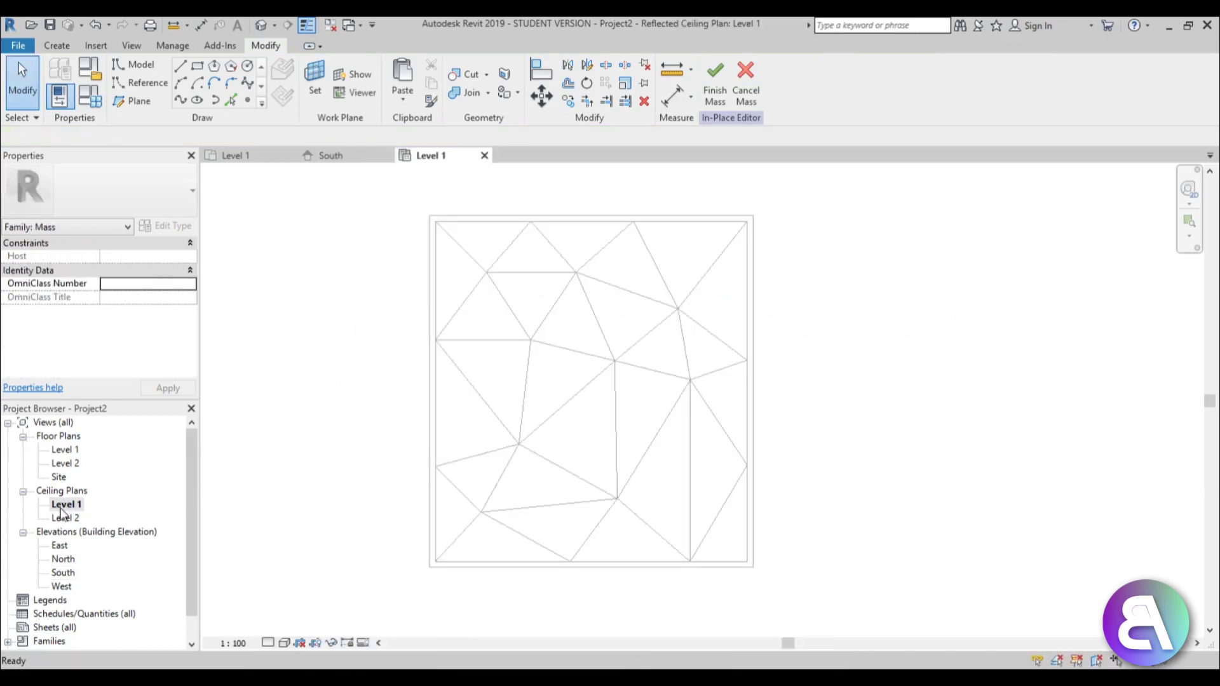
scroll(536, 348, up, 2)
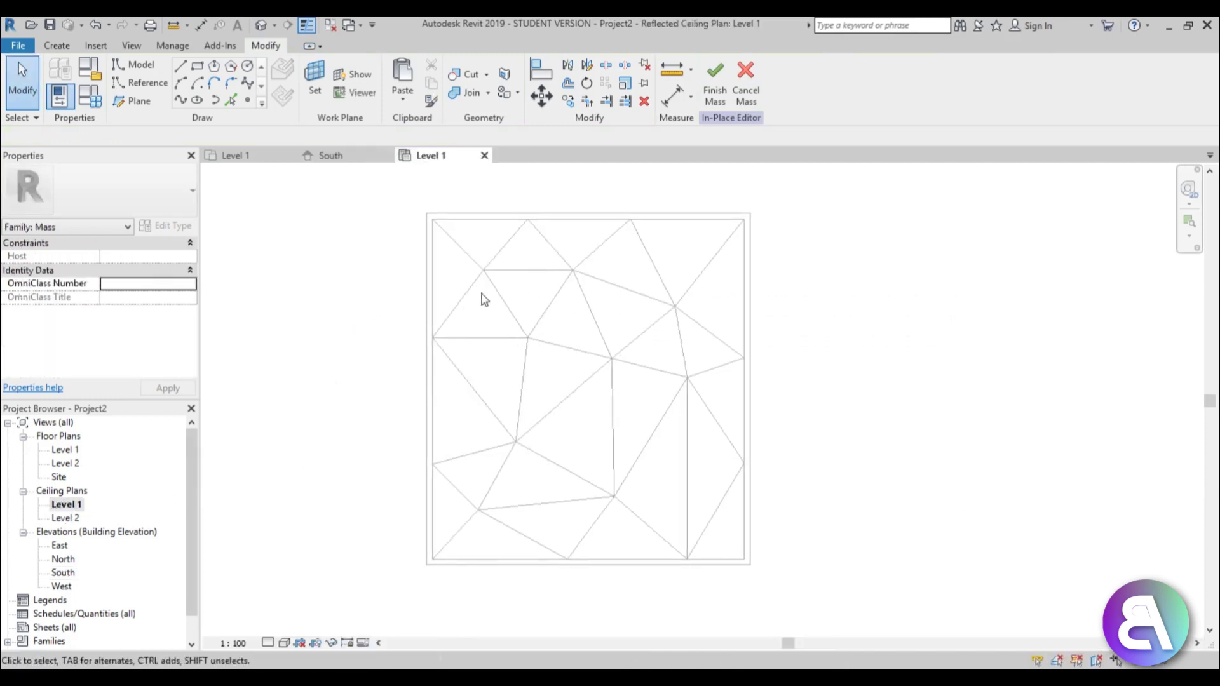
click(150, 83)
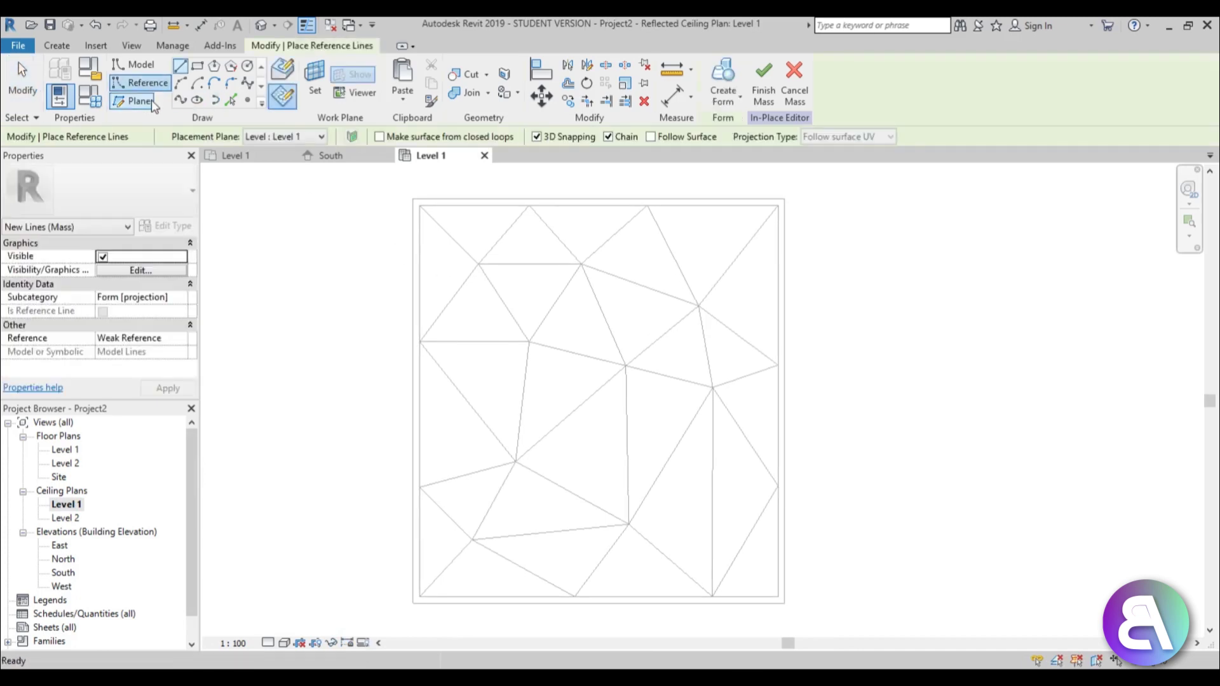
click(247, 100)
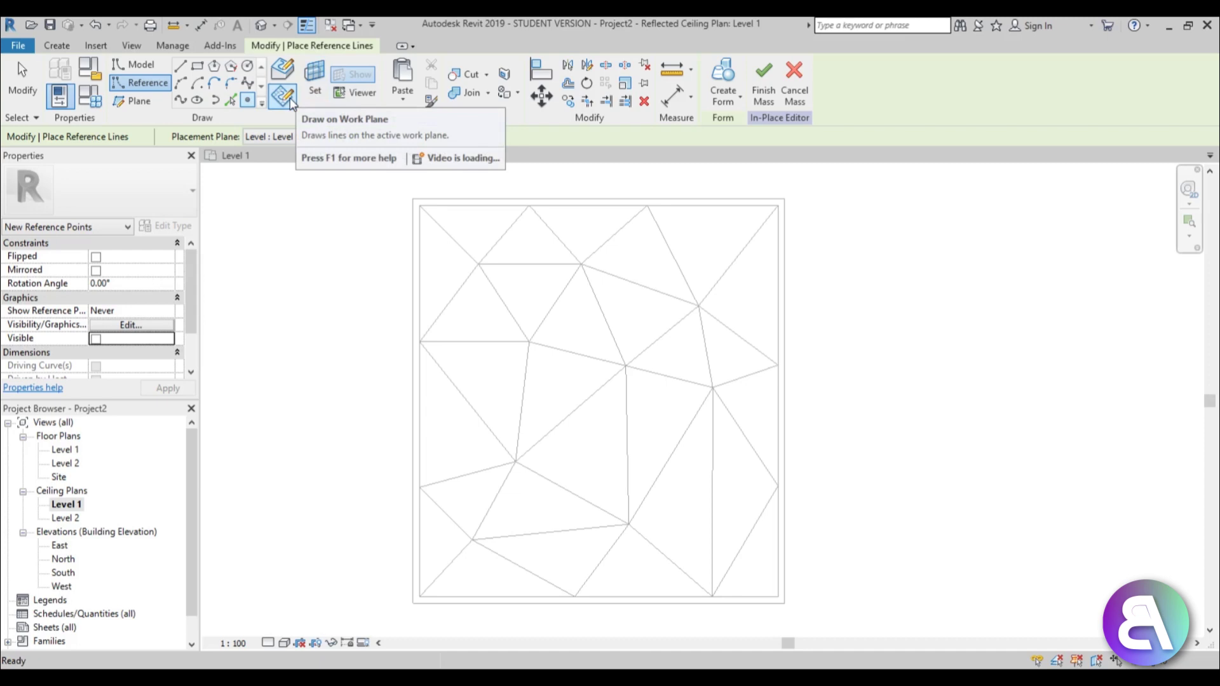
click(280, 137)
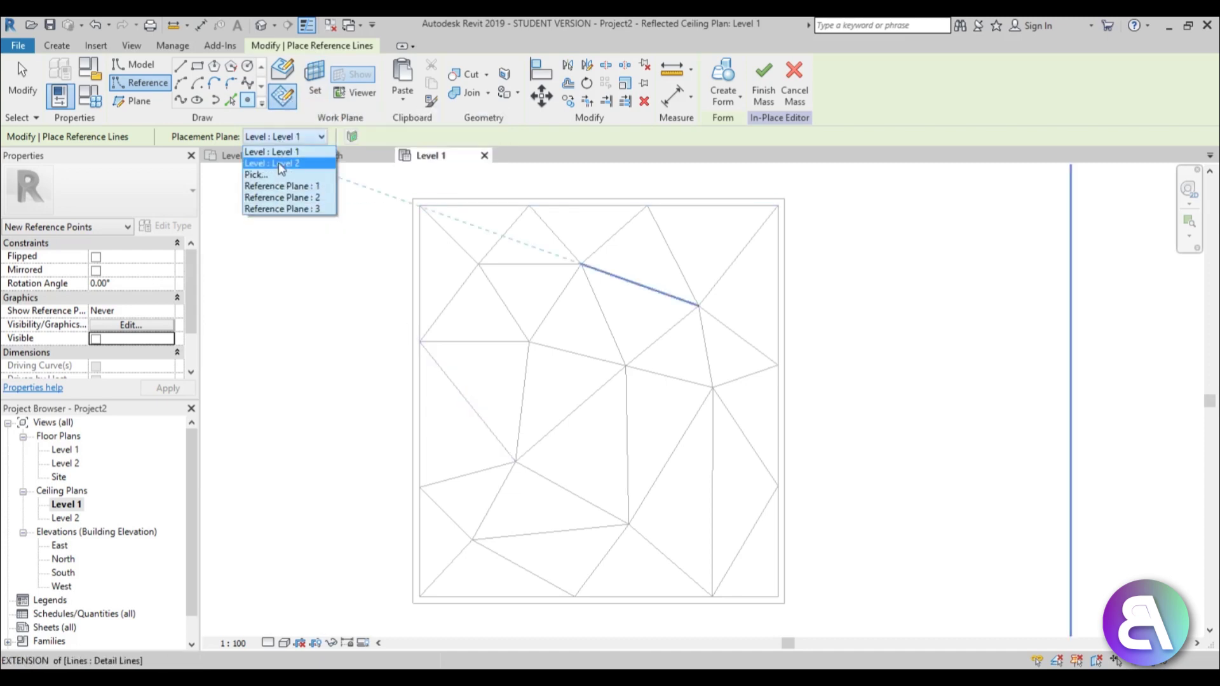
click(248, 190)
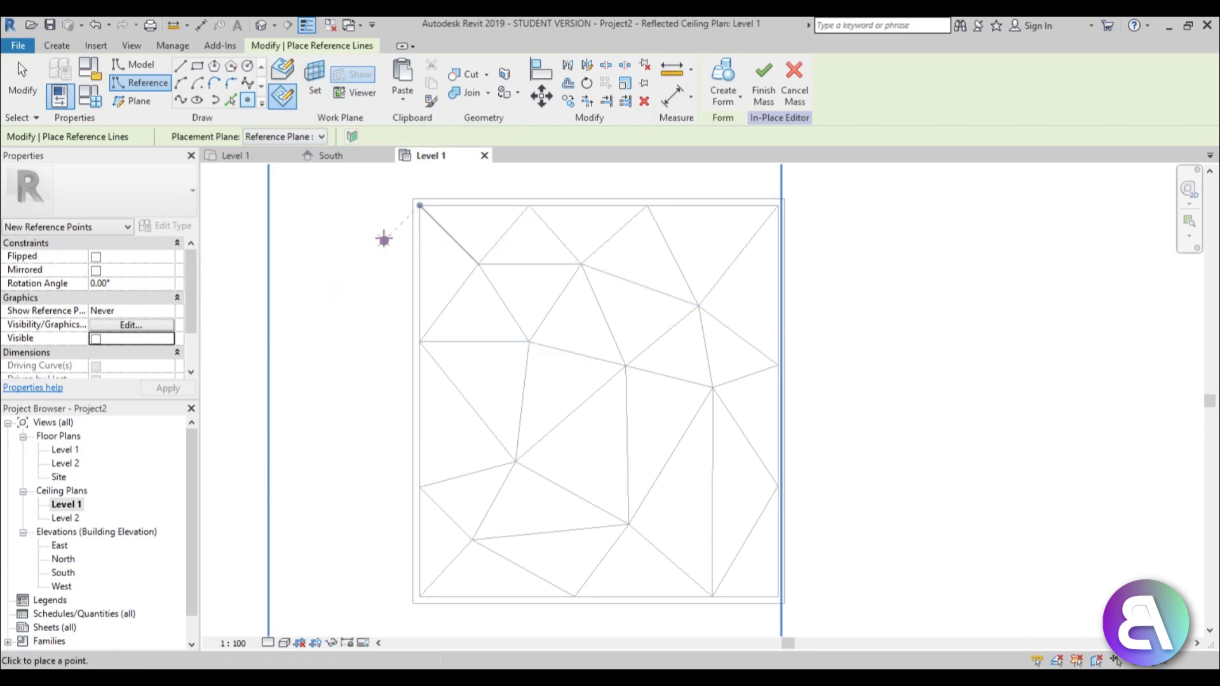
click(281, 137)
Step: Place reference points at the top edge, left edge and interior vertices of the triangulated grid
click(273, 184)
scroll(435, 212, up, 3)
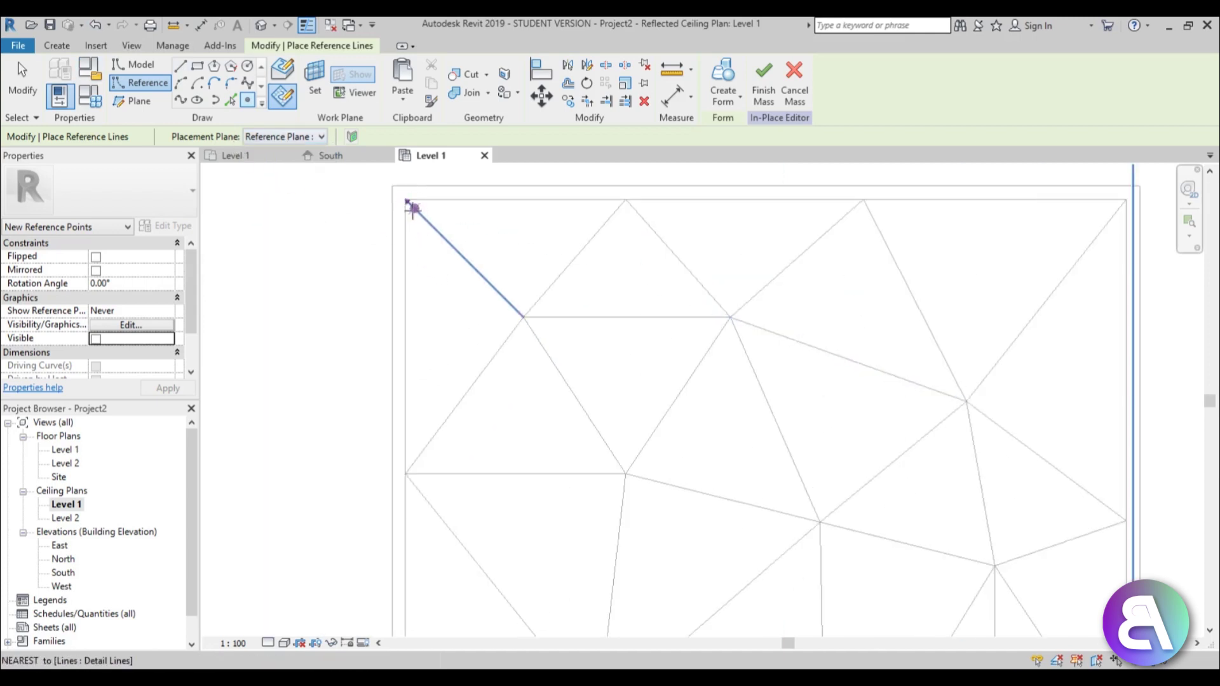
scroll(413, 208, down, 3)
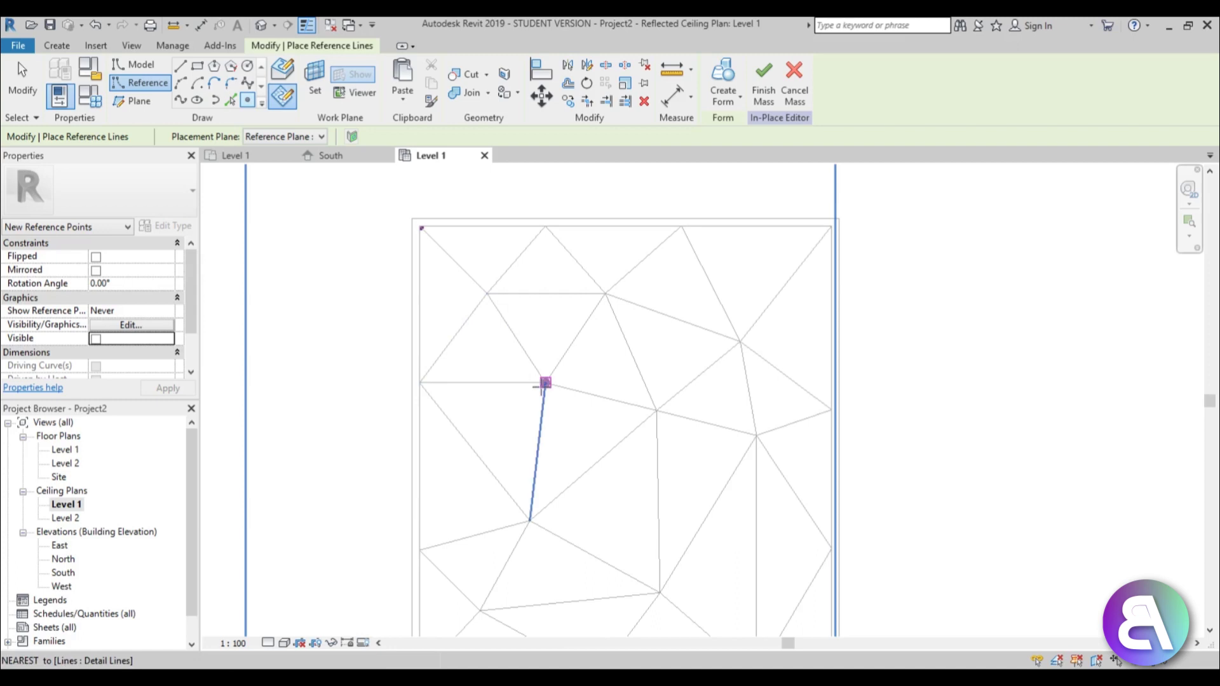
click(679, 227)
scroll(645, 326, down, 3)
click(533, 406)
scroll(509, 410, up, 2)
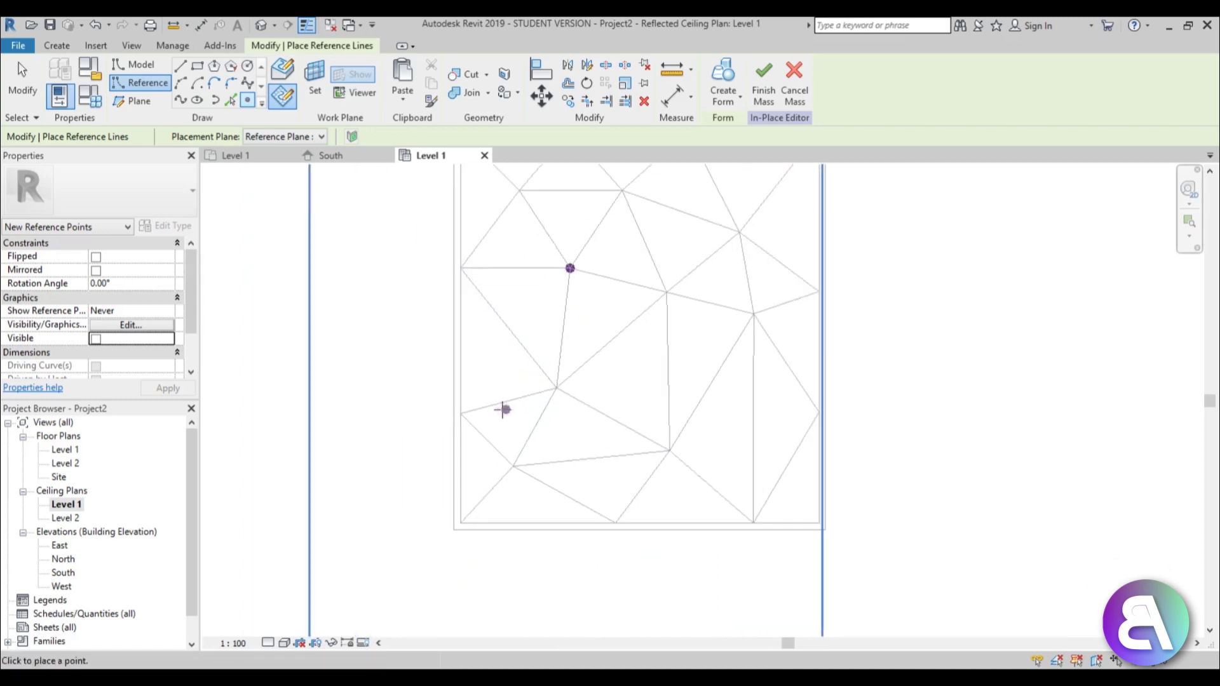
click(460, 414)
scroll(579, 364, down, 1)
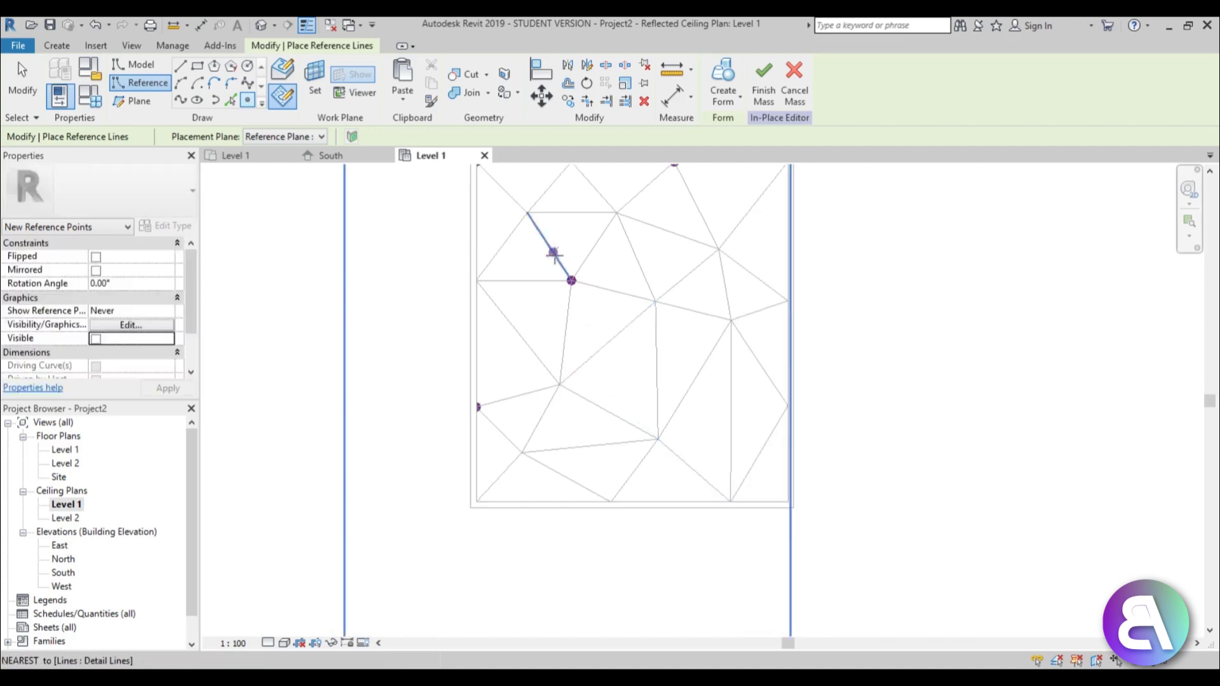
scroll(565, 214, up, 1)
click(584, 371)
scroll(547, 378, down, 1)
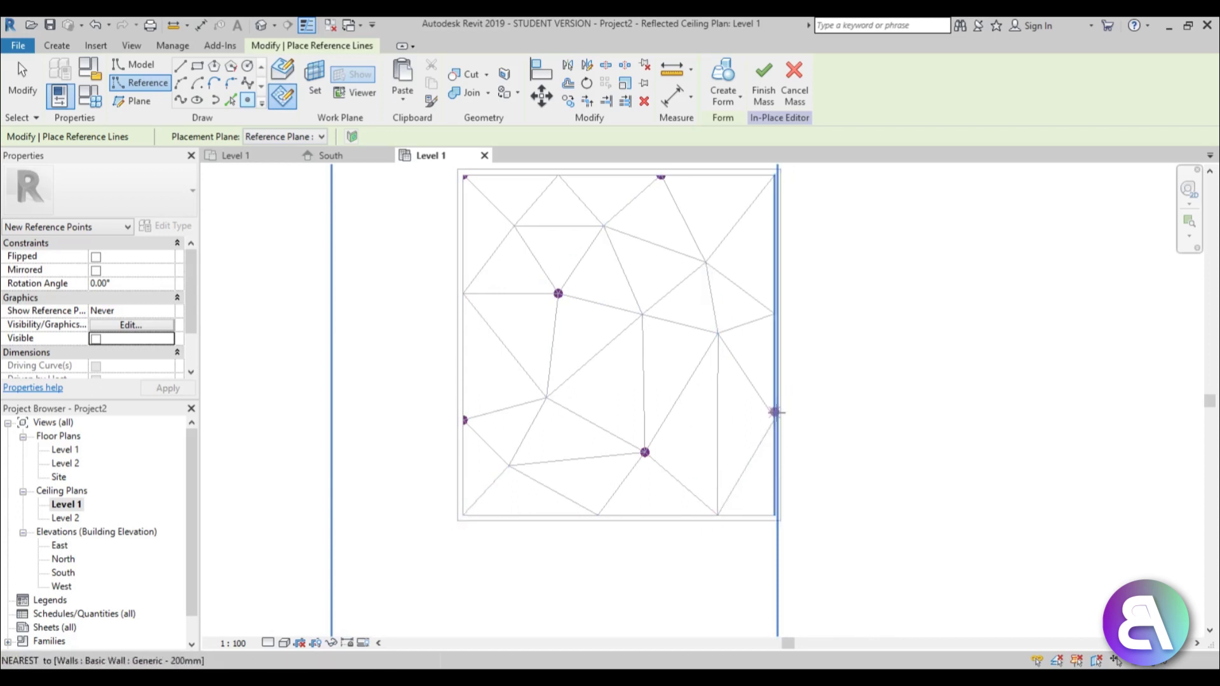
click(706, 262)
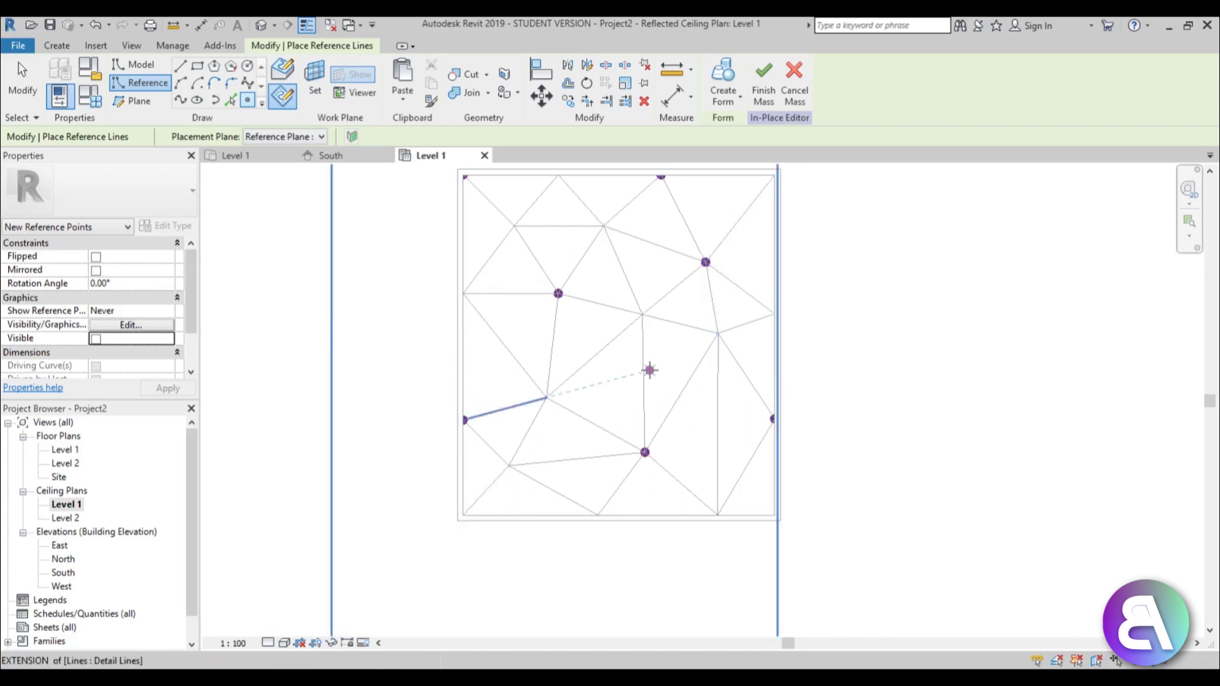
scroll(619, 403, down, 1)
Step: Switch to another reference plane and add points on the right edge, top-right corner and left edge
click(275, 136)
click(274, 199)
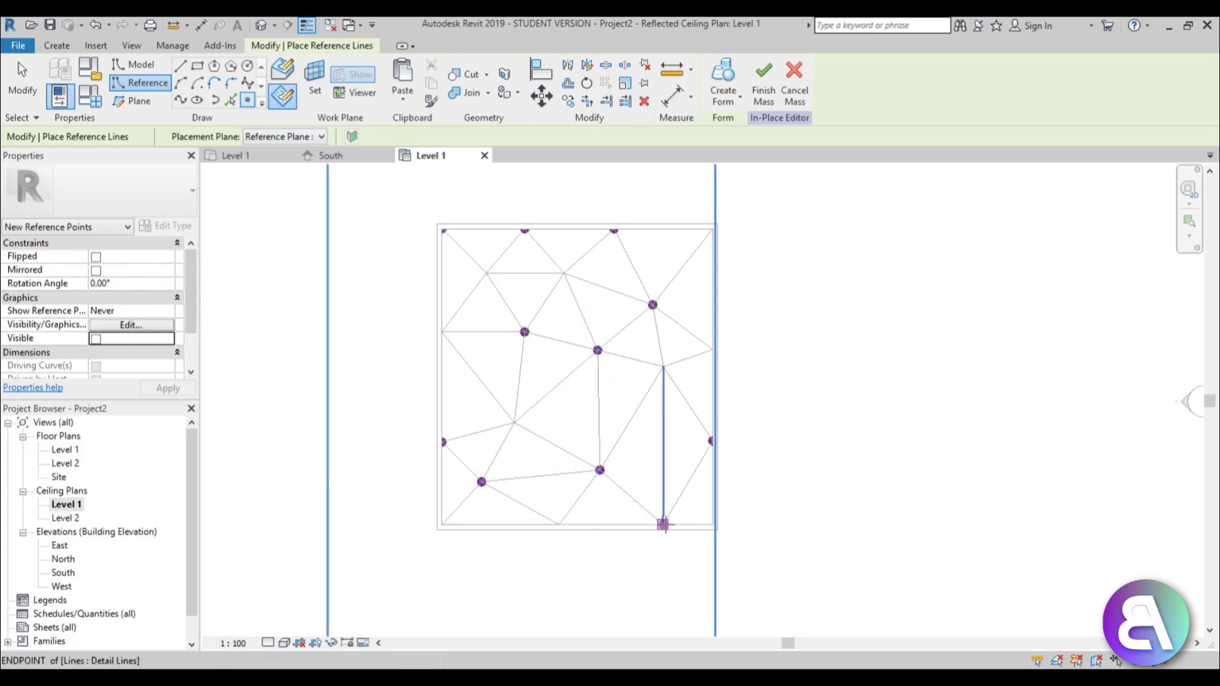
click(713, 349)
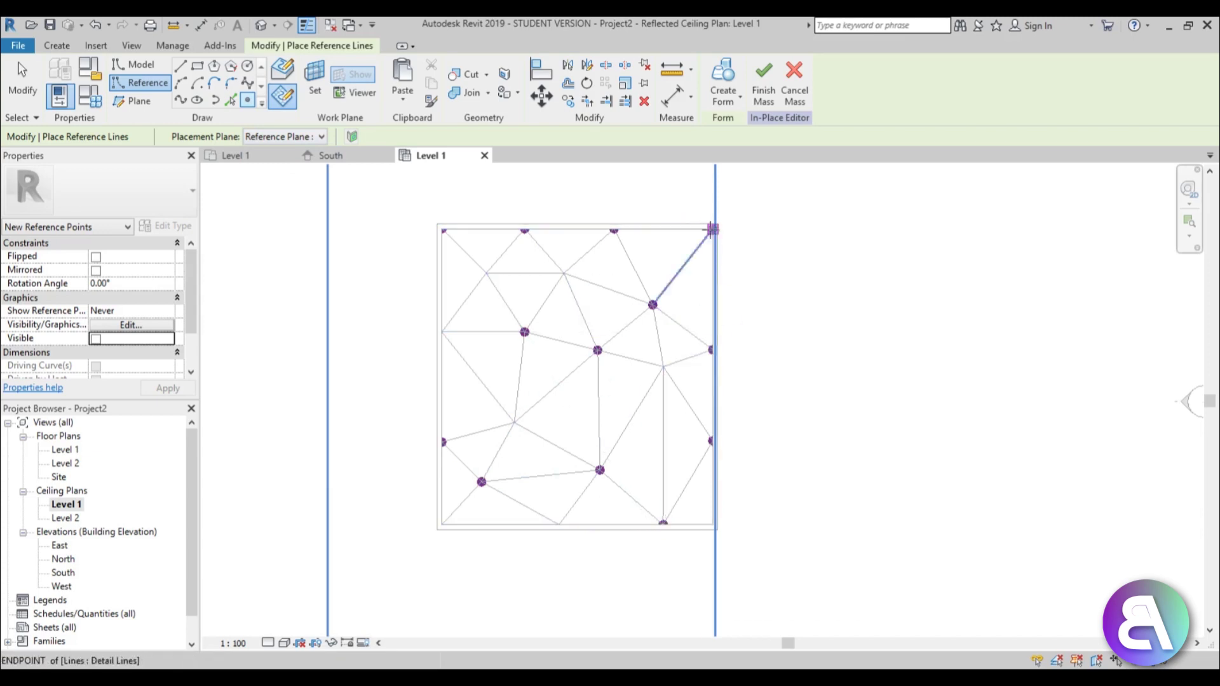
click(514, 423)
click(441, 331)
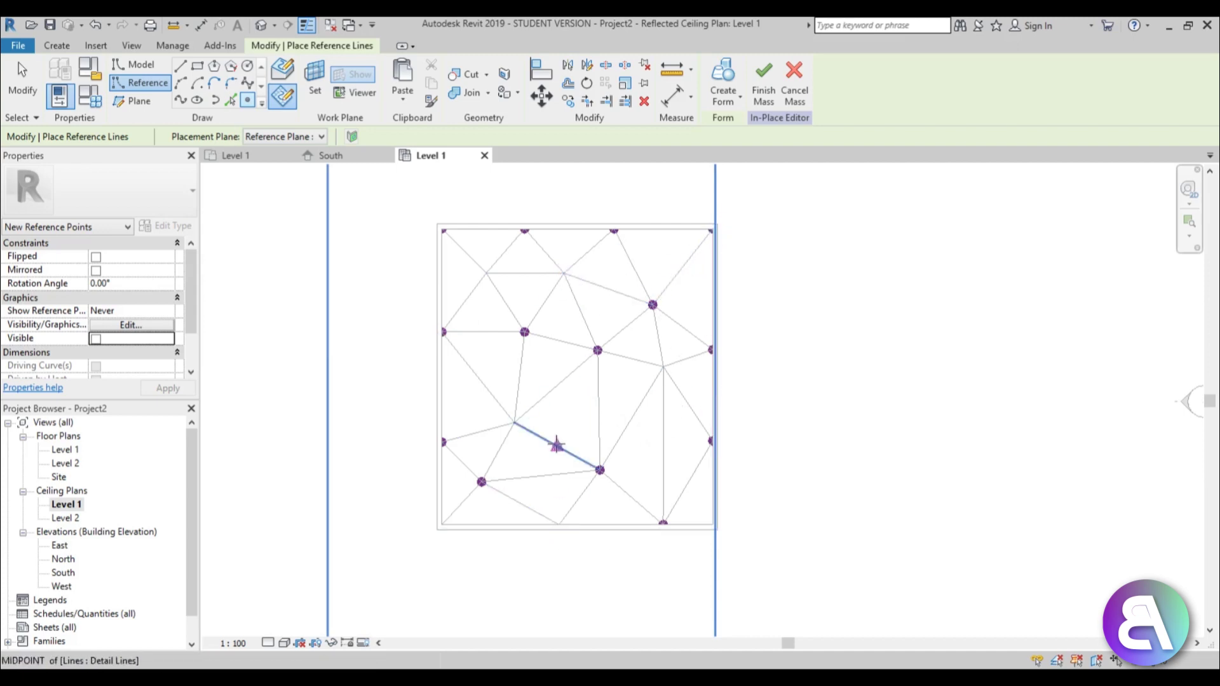
scroll(556, 445, up, 1)
Step: On a reference plane, add reference points at the two interior vertices, the bottom edge and both bottom corners
click(285, 137)
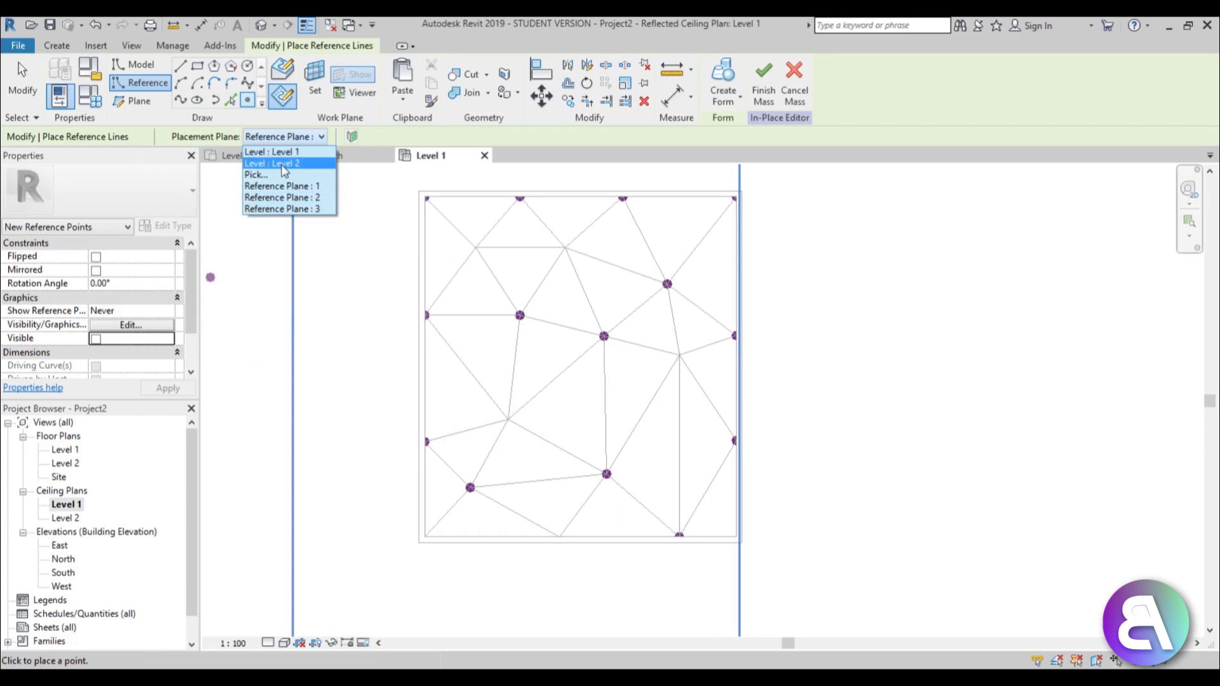
click(283, 196)
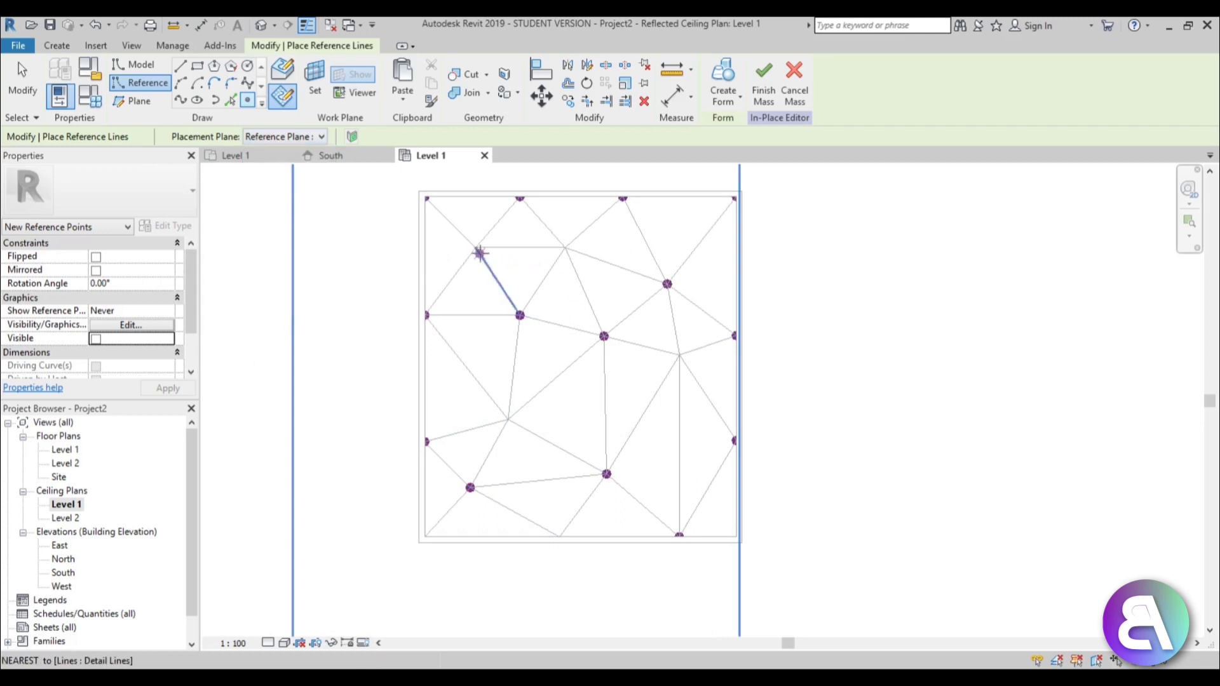
click(565, 248)
click(679, 354)
click(559, 535)
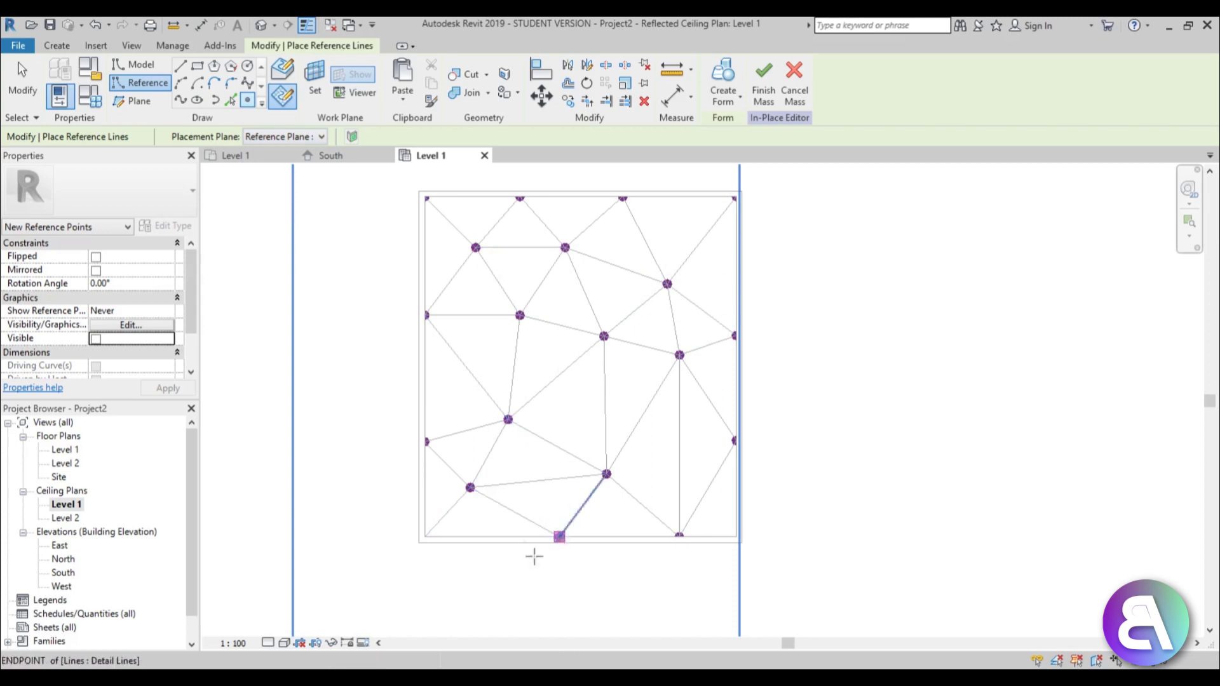
click(426, 534)
click(739, 538)
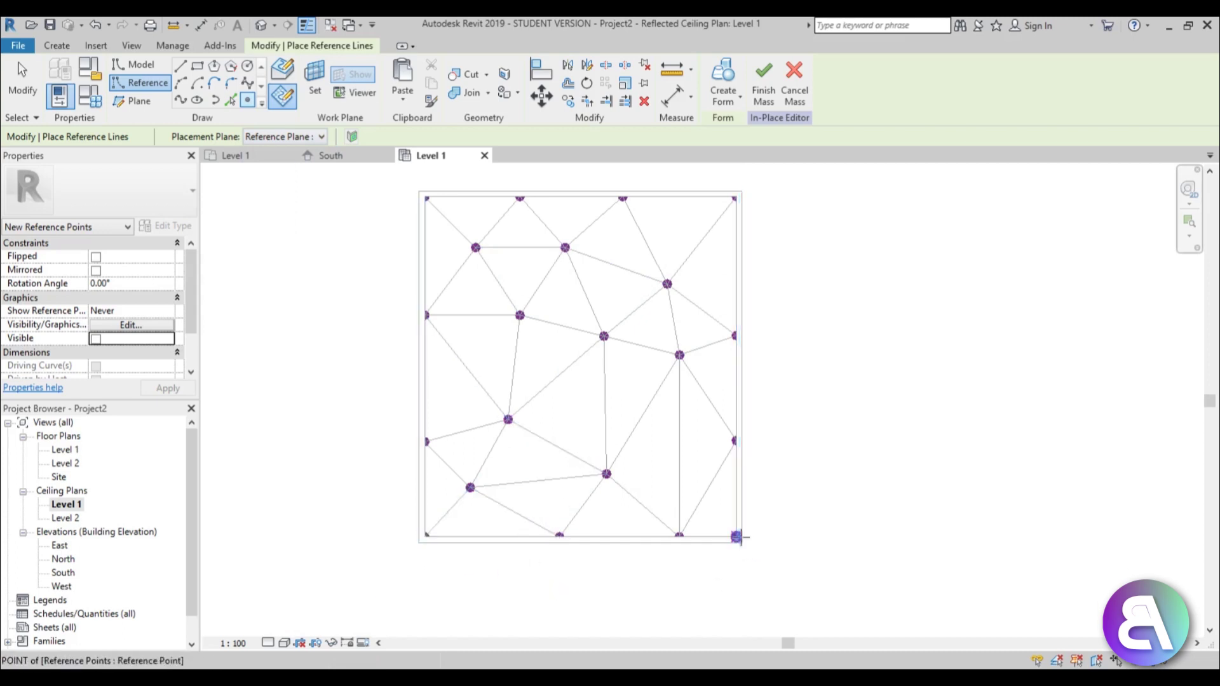
scroll(592, 327, down, 2)
scroll(785, 485, up, 3)
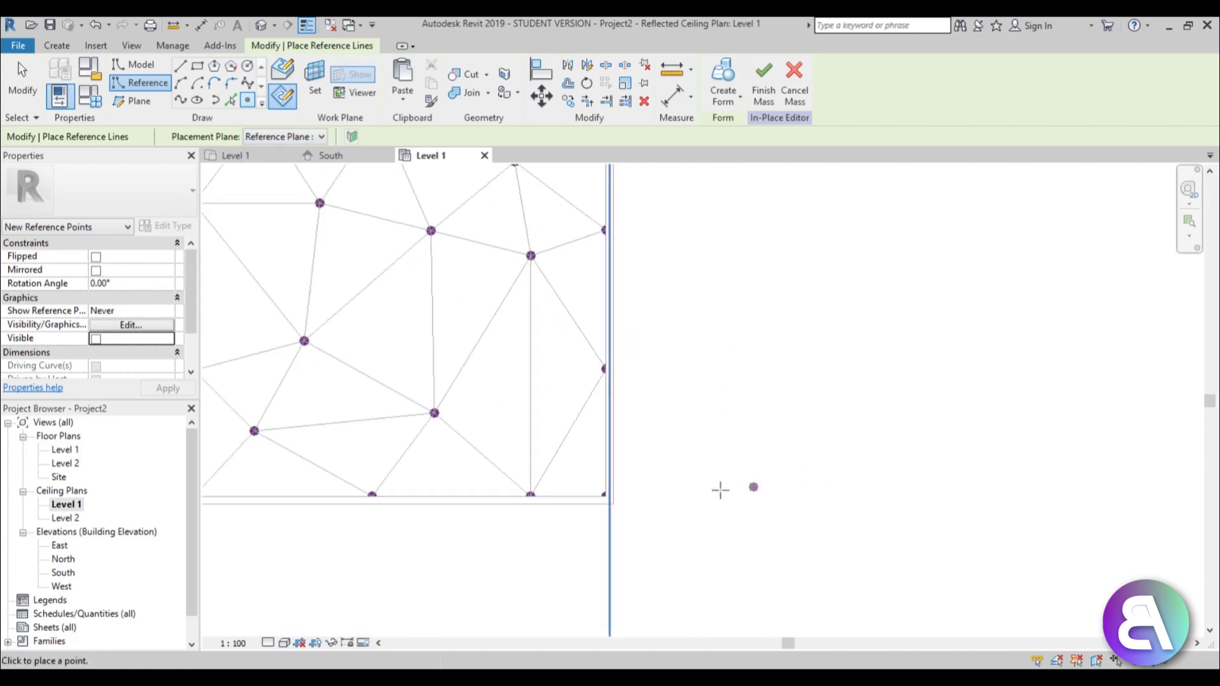
key(Escape)
key(Escape)
Step: Pan and orbit the view to centre the completed reference-point grid
click(634, 524)
key(Escape)
scroll(635, 521, down, 2)
middle_drag(673, 512, 768, 517)
middle_drag(376, 502, 418, 560)
middle_drag(561, 319, 563, 310)
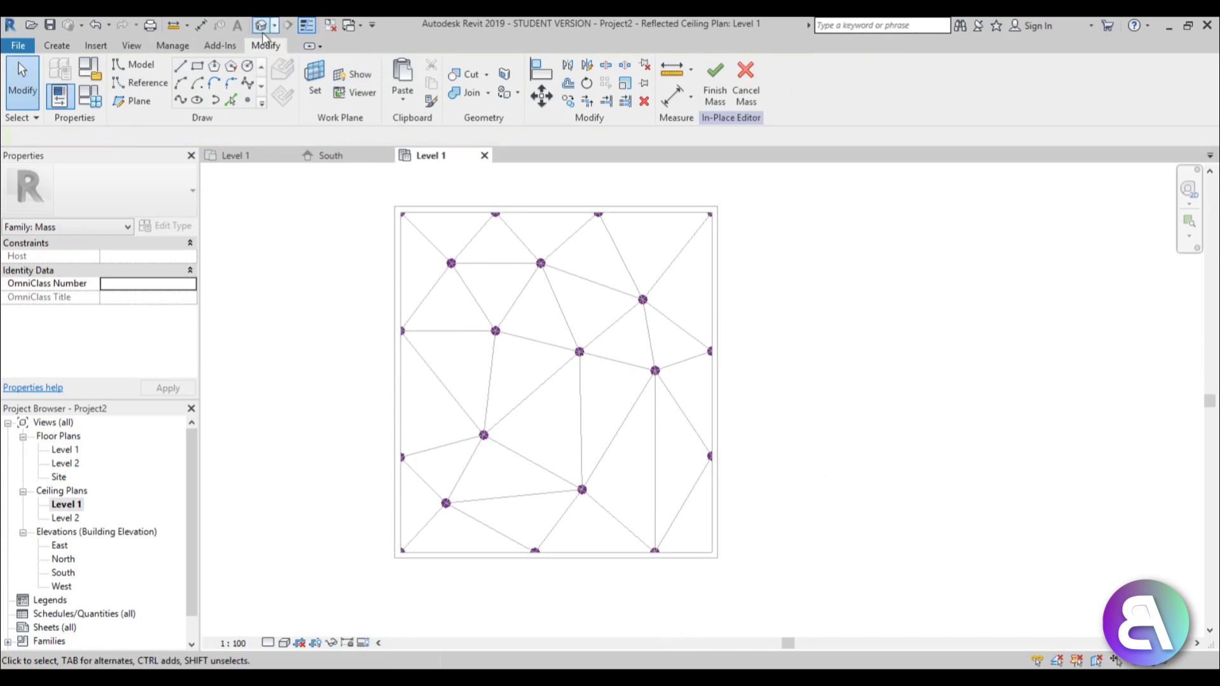
shift+middle_drag(753, 457, 730, 542)
Step: Set the 3D view's graphic display transparency to 60 and orbit to look down on the mass
scroll(697, 409, up, 3)
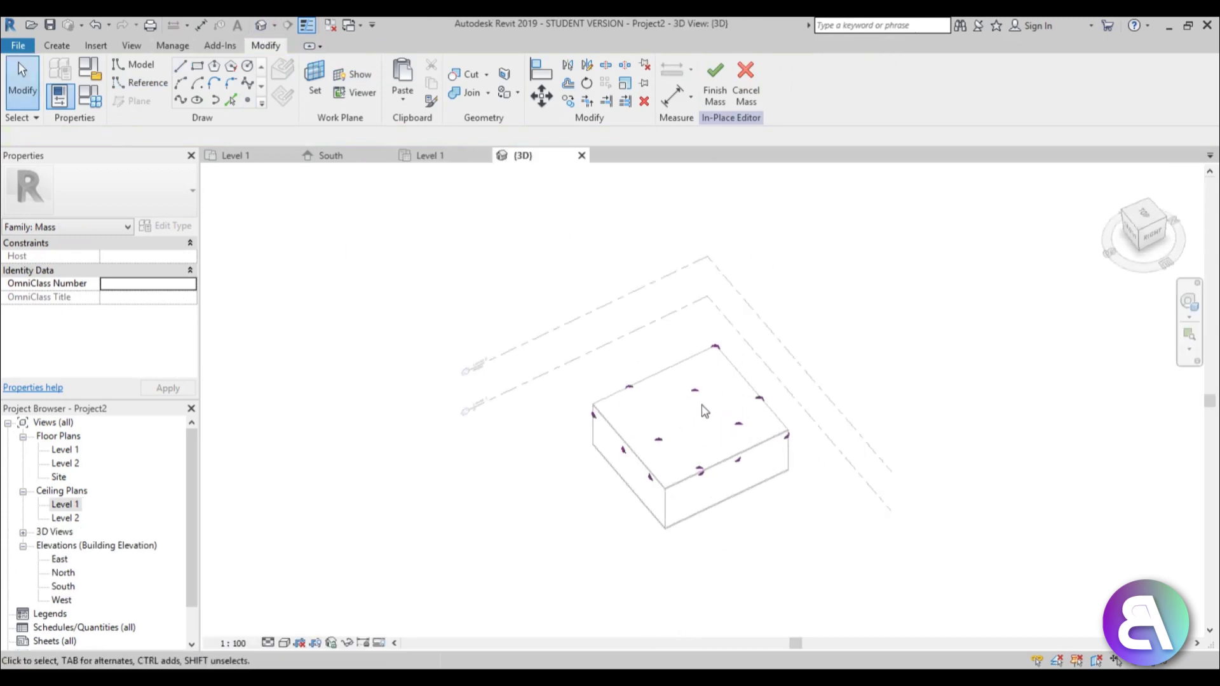
click(285, 643)
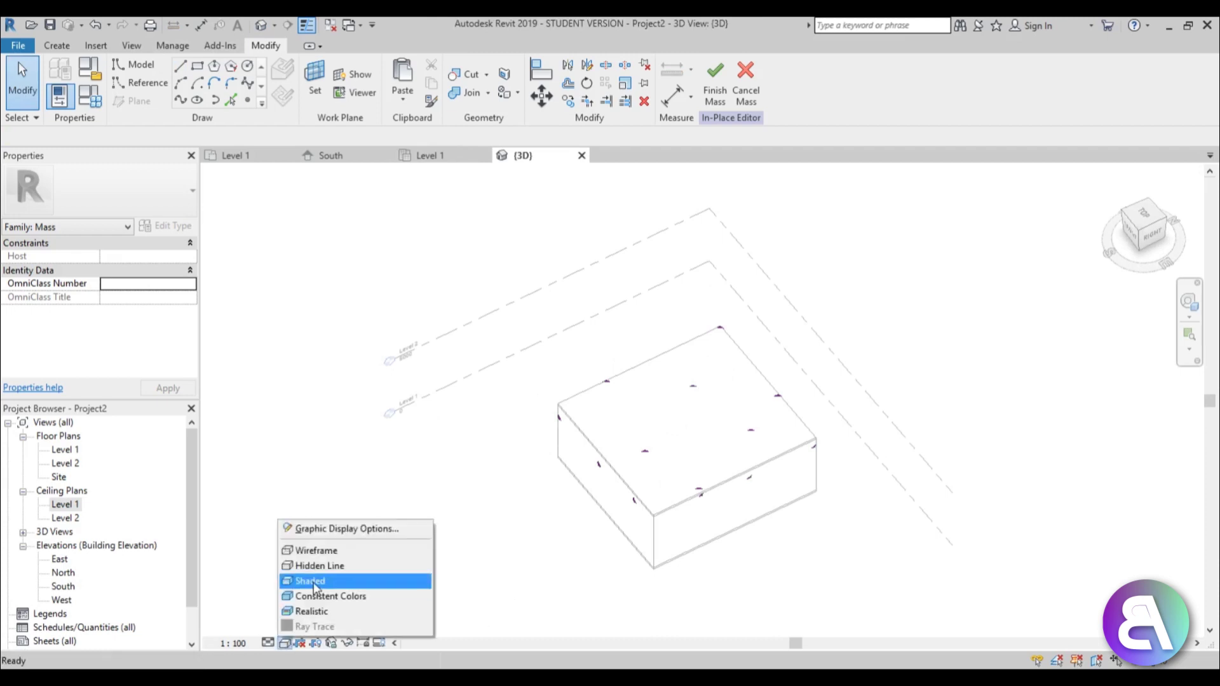
click(331, 530)
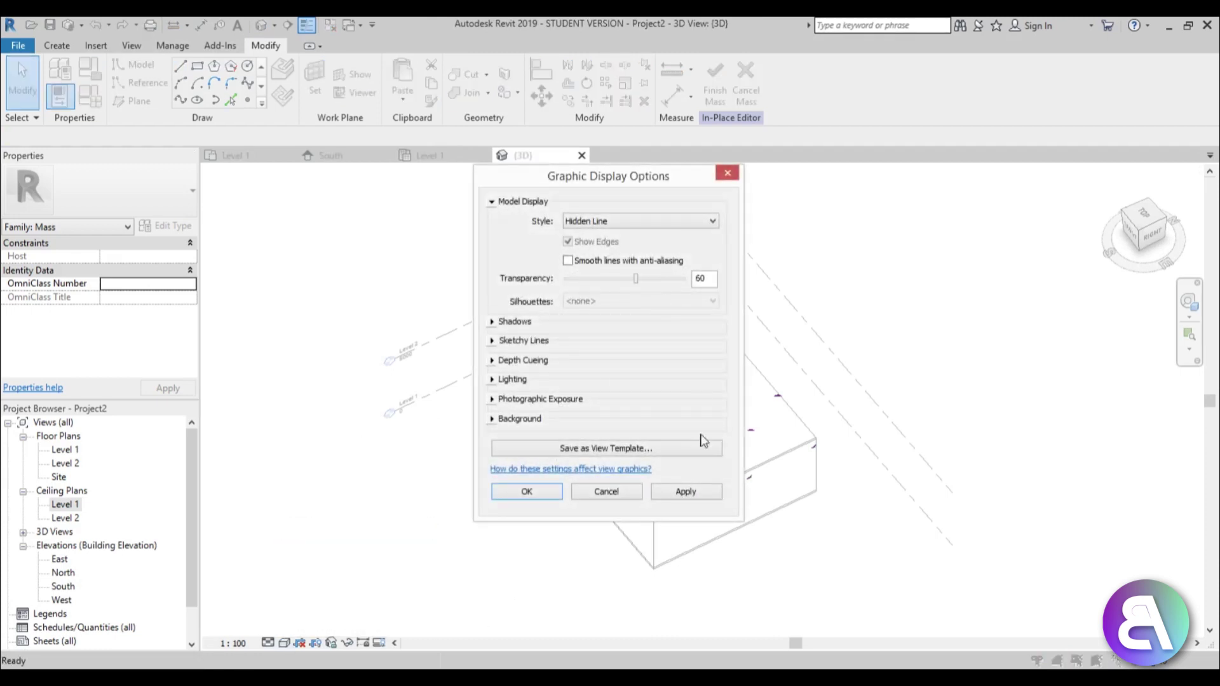
click(699, 491)
click(523, 492)
shift+middle_drag(760, 563, 680, 517)
scroll(637, 443, up, 3)
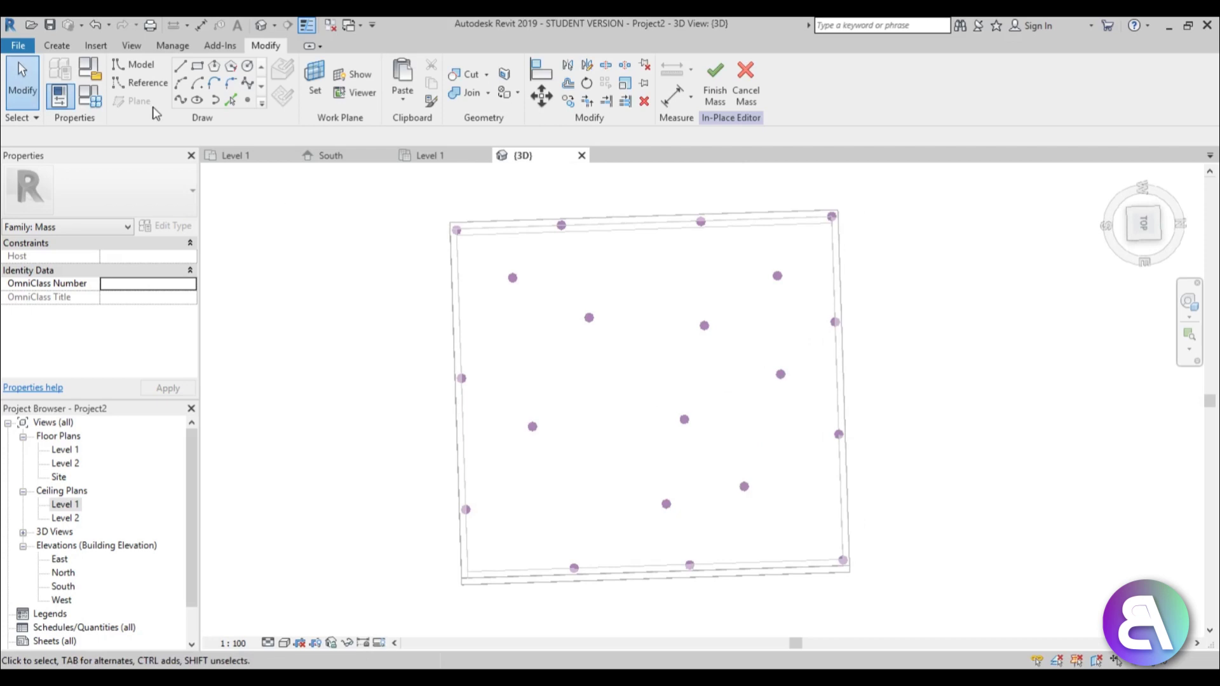
Step: With 3D snapping, draw a reference-line triangle from the top-left point through the interior and top-edge points
click(137, 84)
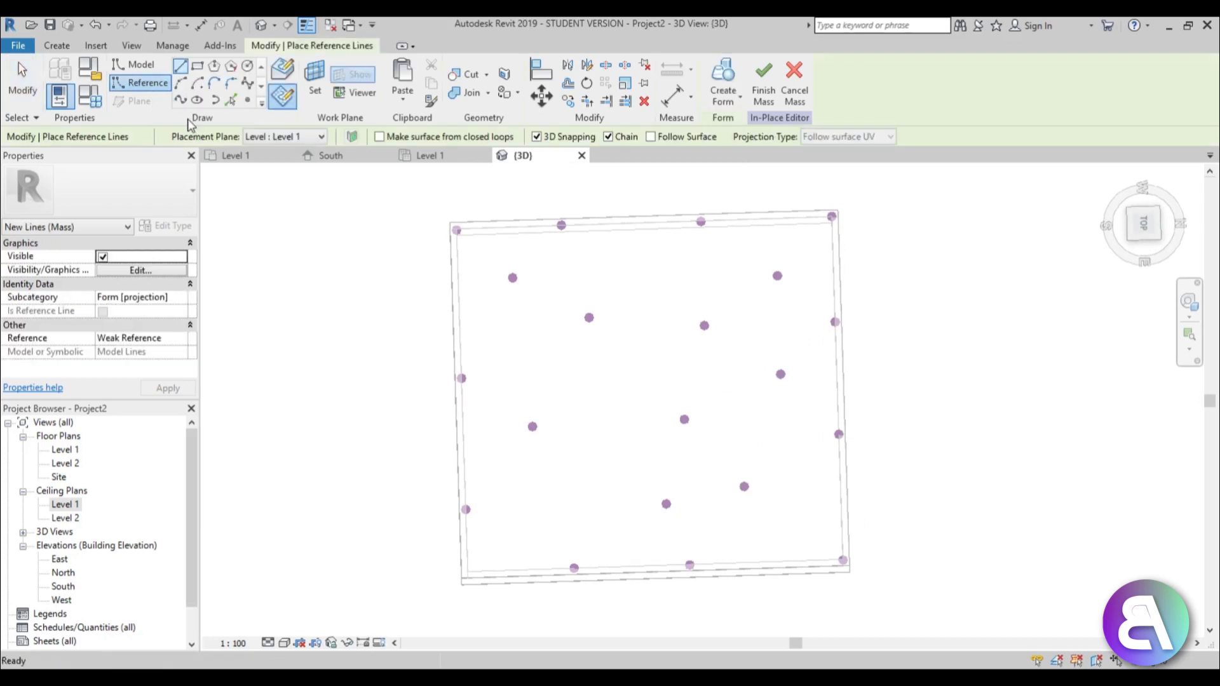
click(314, 82)
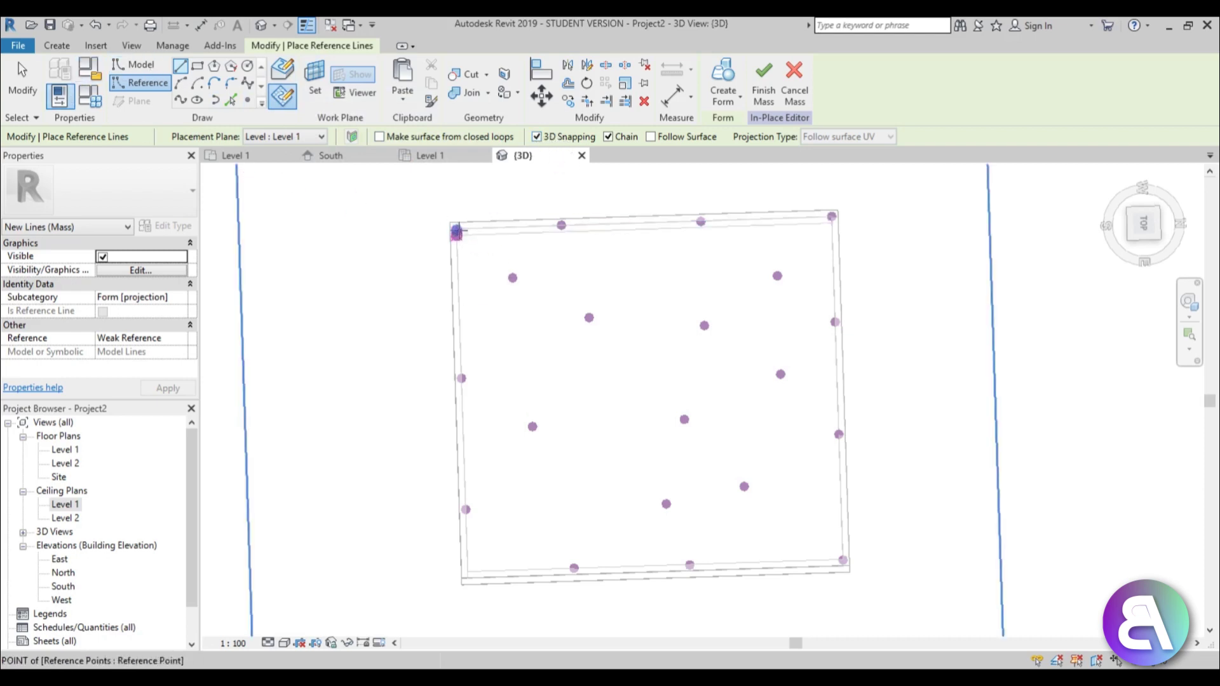
scroll(457, 232, up, 5)
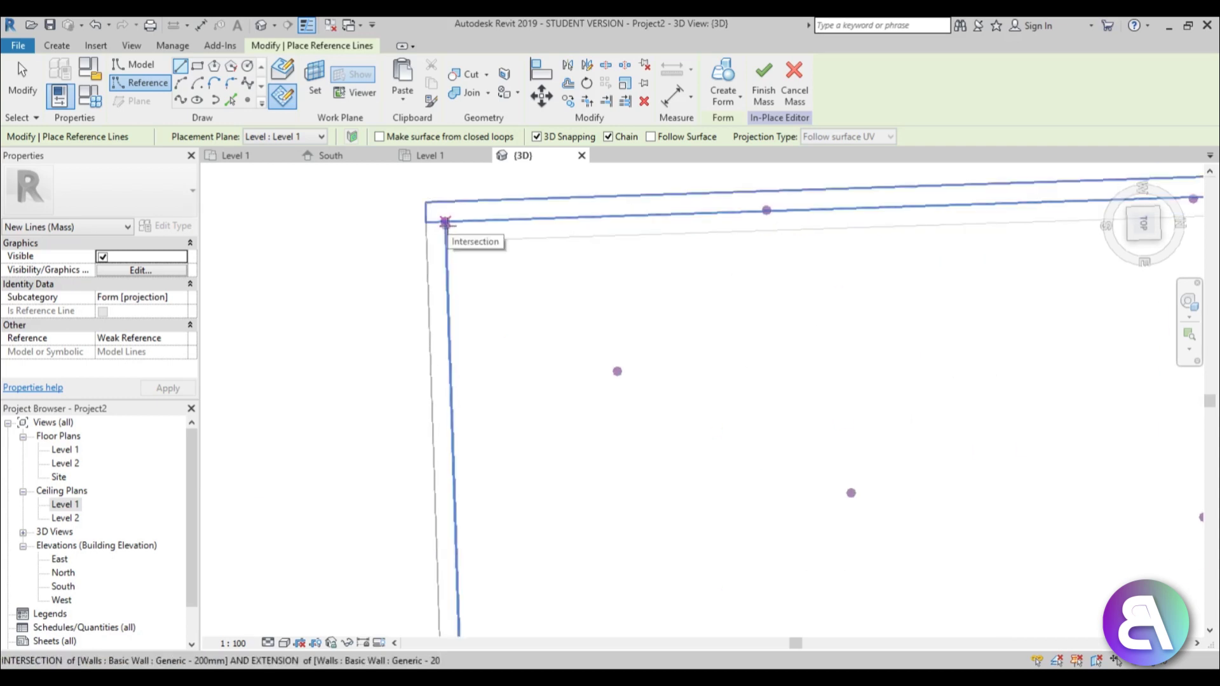
click(282, 69)
click(445, 224)
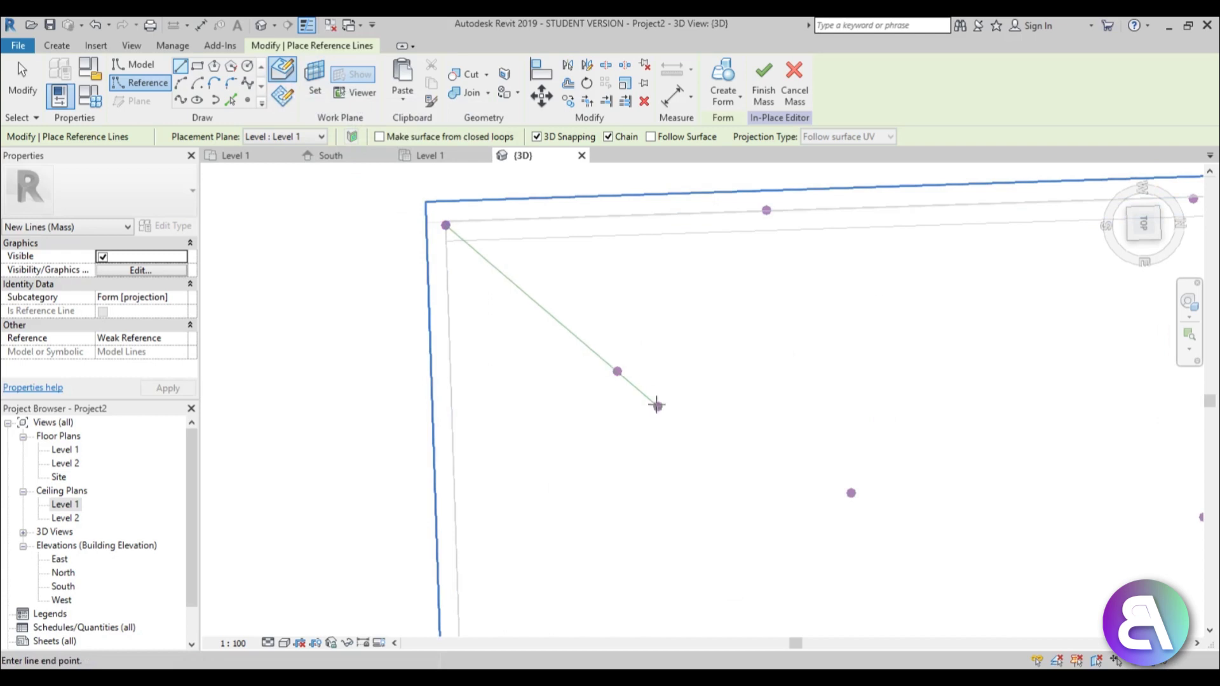
click(616, 371)
click(766, 209)
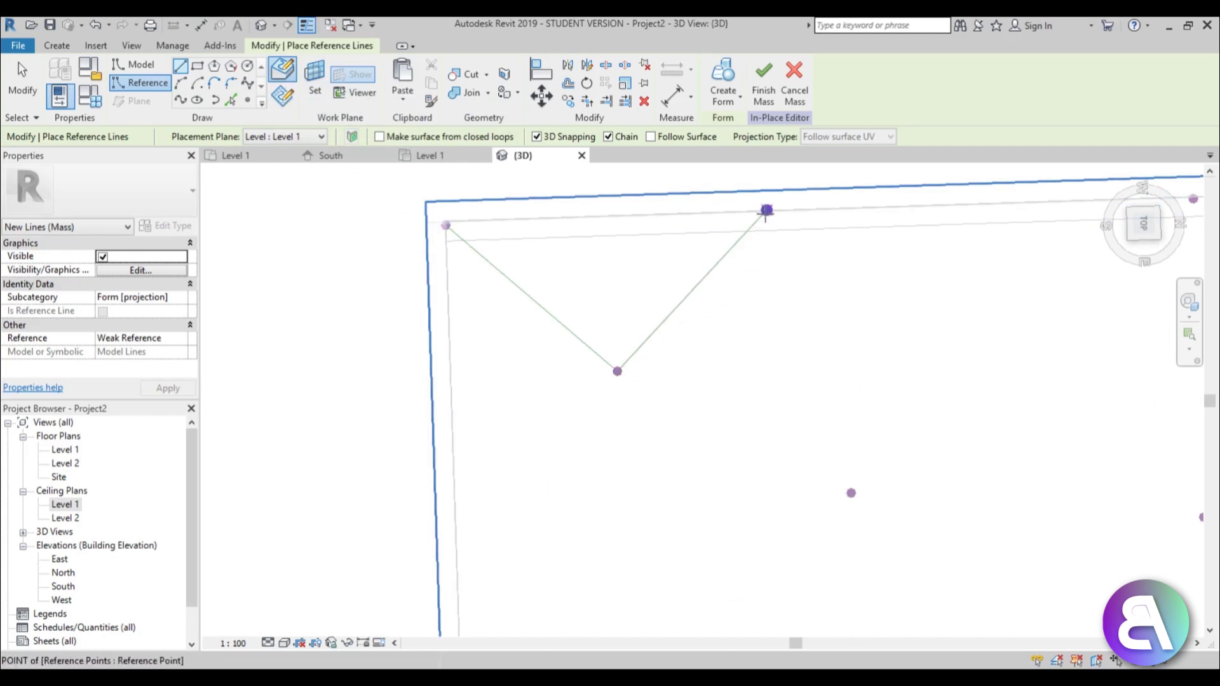
click(445, 225)
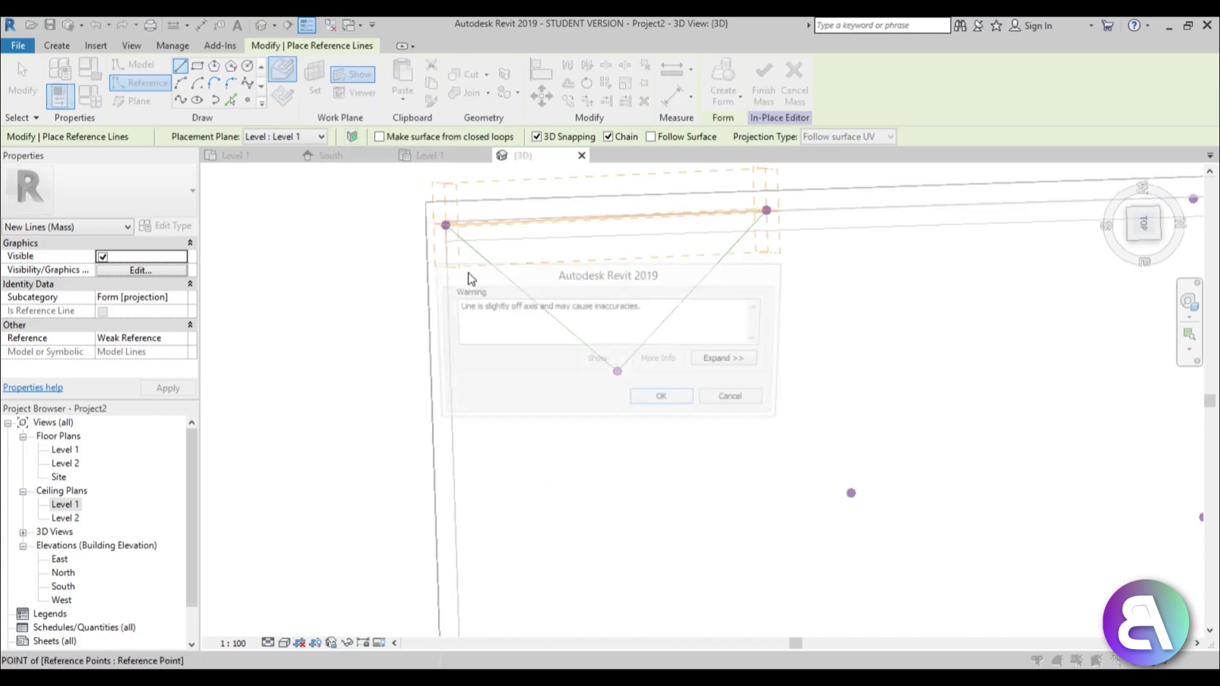
Step: Accept the off-axis warning and chain reference lines across the lower and edge reference points
click(681, 404)
shift+middle_drag(580, 476, 621, 411)
click(587, 488)
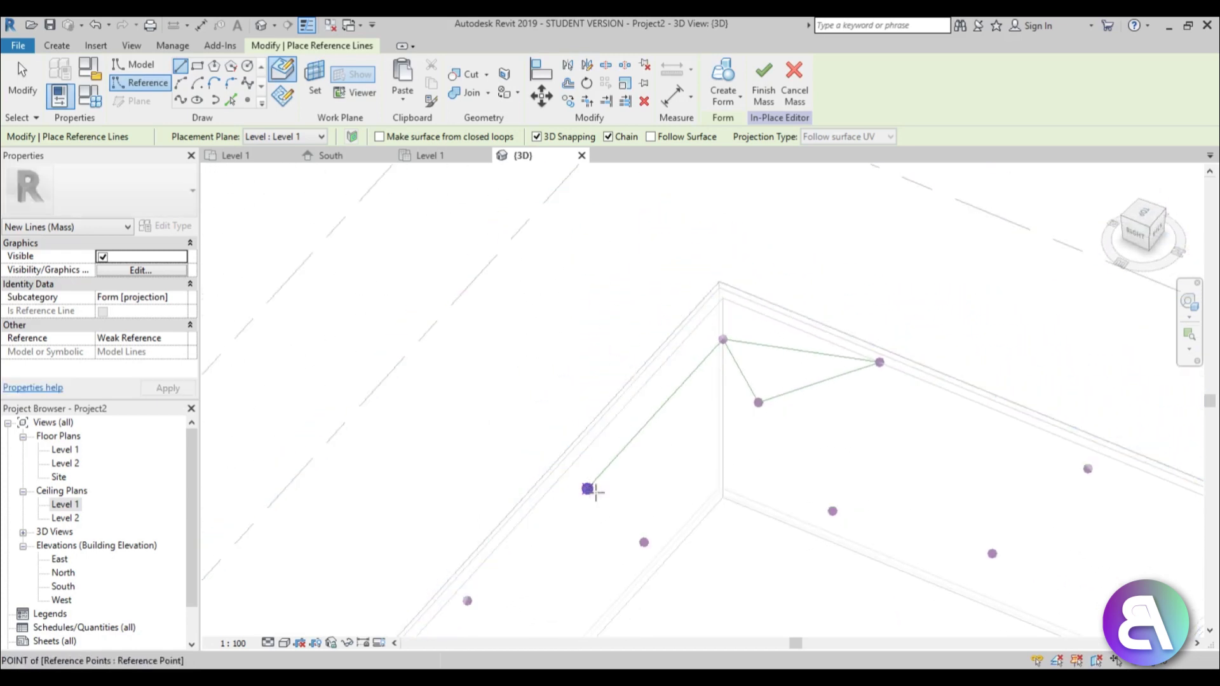
click(645, 542)
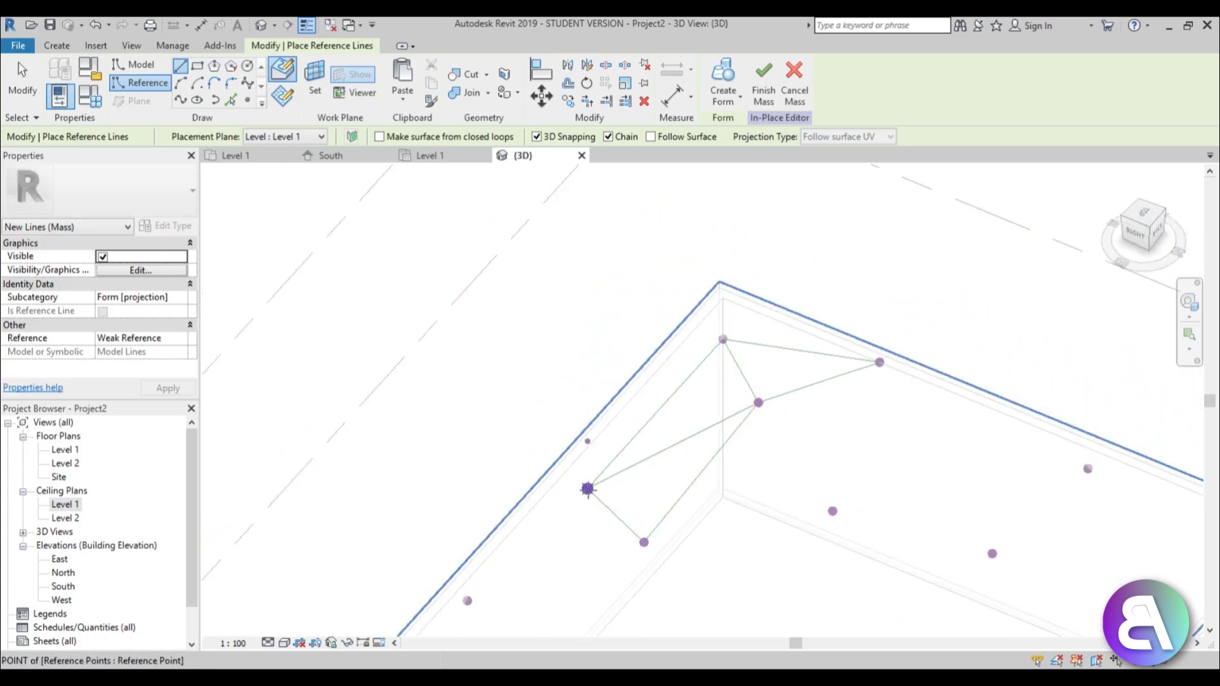
click(467, 600)
shift+middle_drag(643, 542, 656, 245)
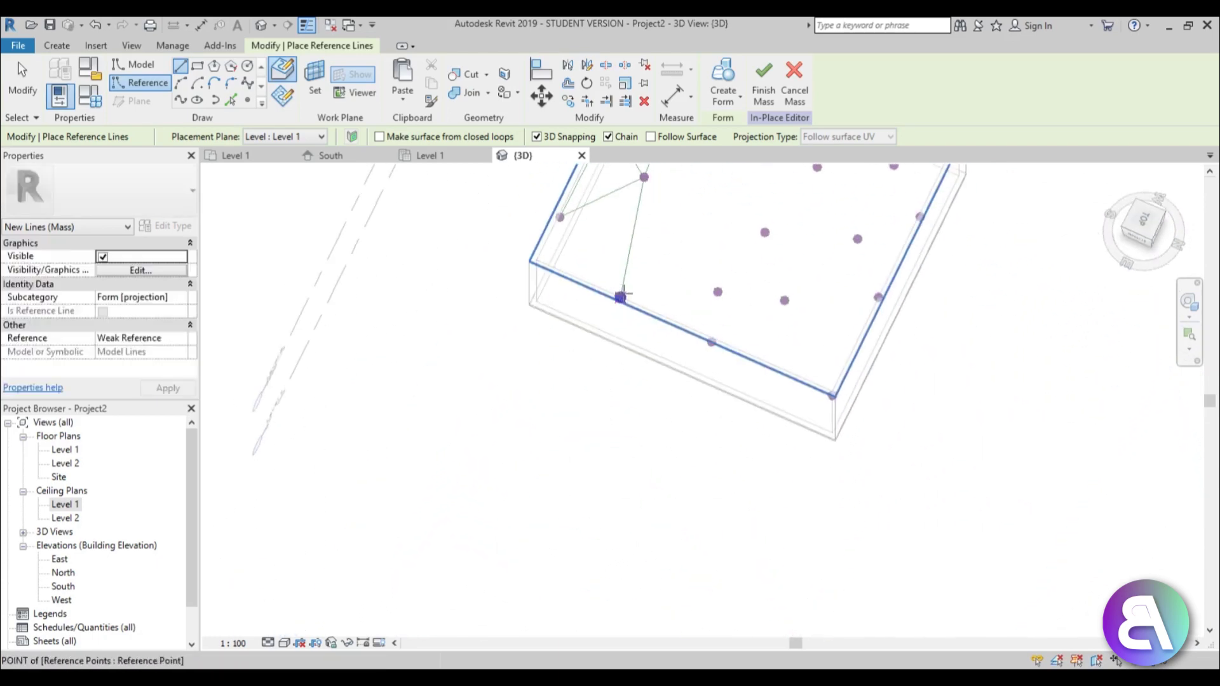
scroll(633, 264, up, 2)
click(607, 337)
scroll(581, 327, down, 2)
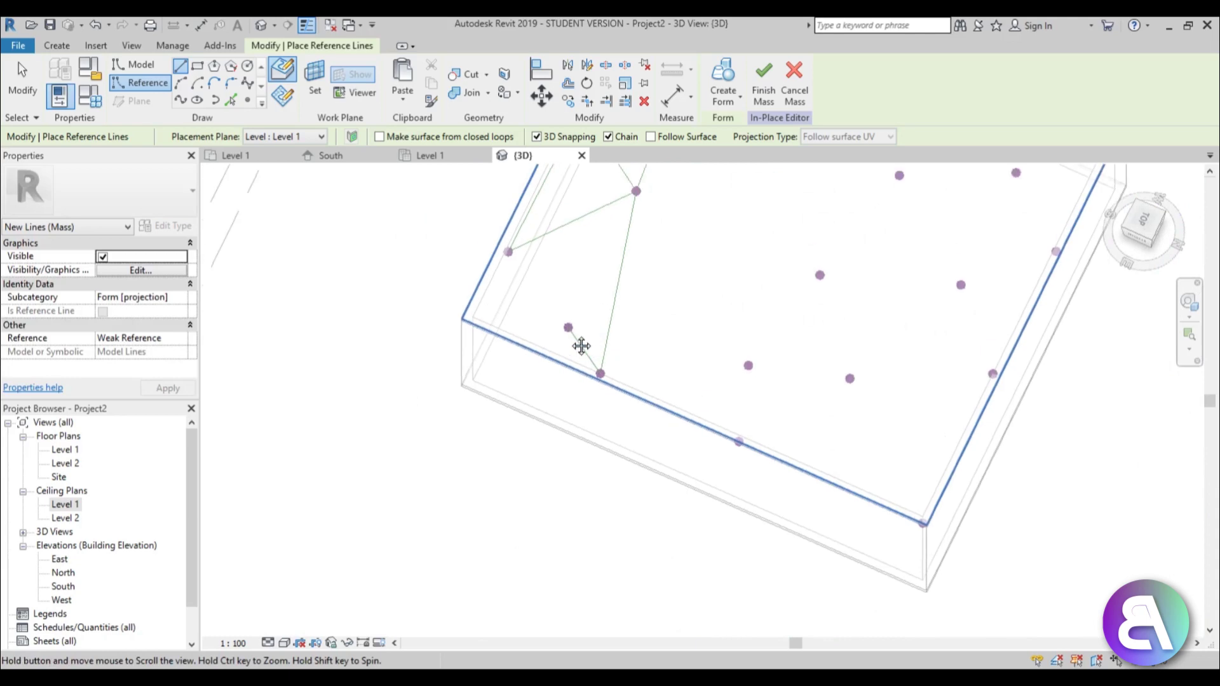
scroll(487, 324, down, 3)
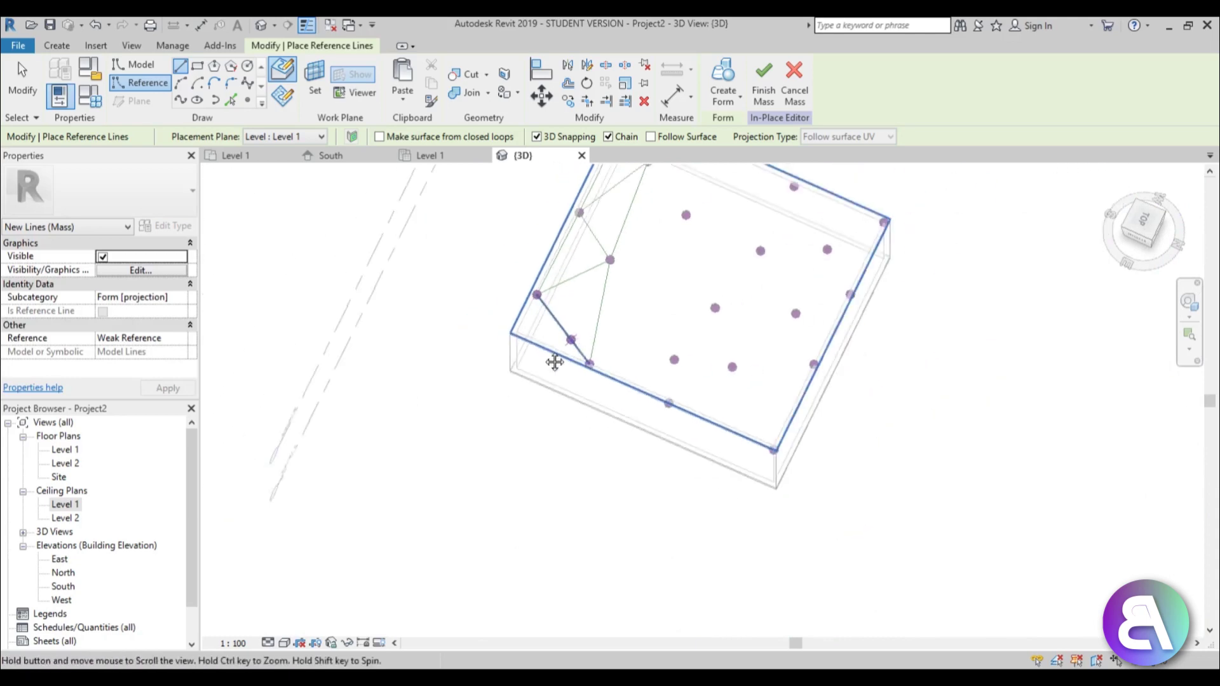
Step: Draw further reference-line triangles from a corner point, discarding one off-axis line
click(481, 347)
click(525, 234)
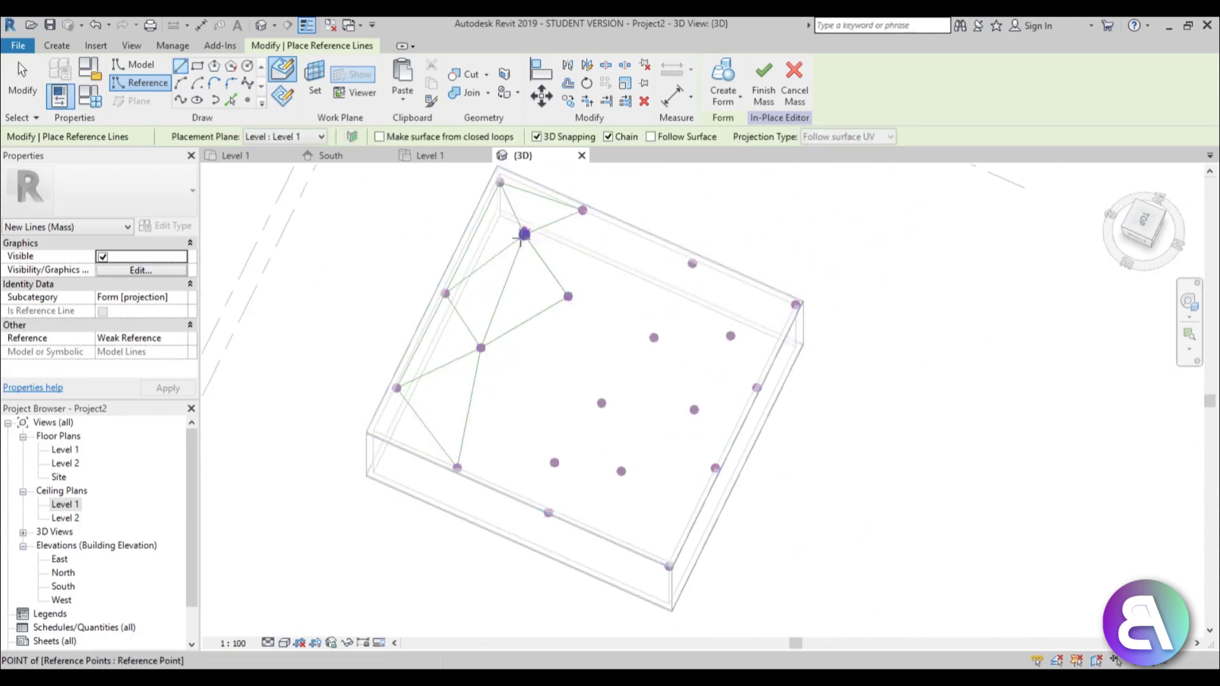
click(693, 262)
click(737, 403)
click(692, 262)
click(654, 337)
click(568, 296)
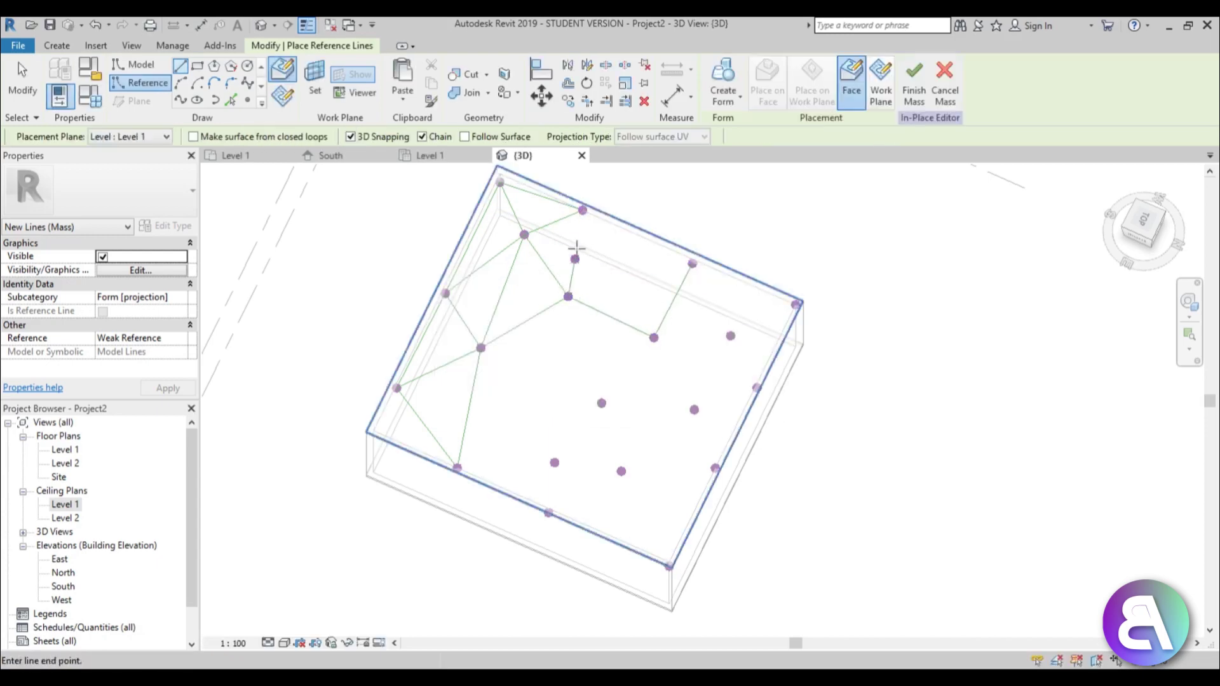
click(583, 210)
click(653, 337)
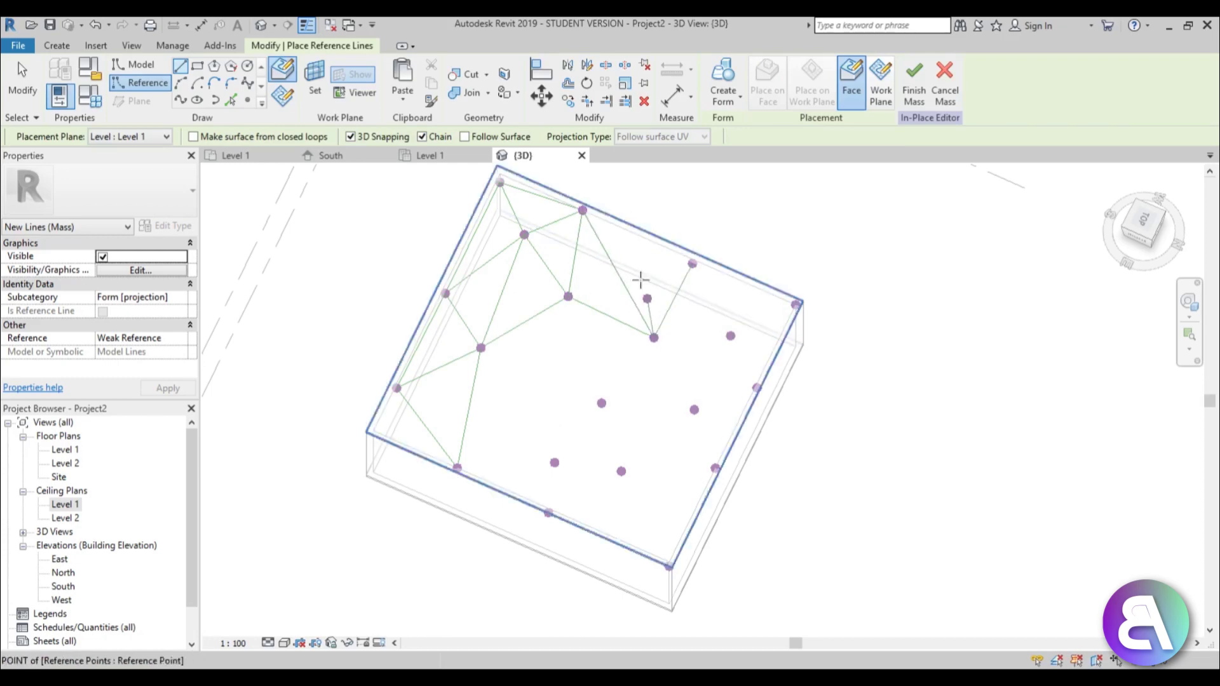
key(Escape)
Step: Connect the inner point to the edge and top-edge points, completing the triangulation, and recentre the view
click(583, 209)
click(693, 262)
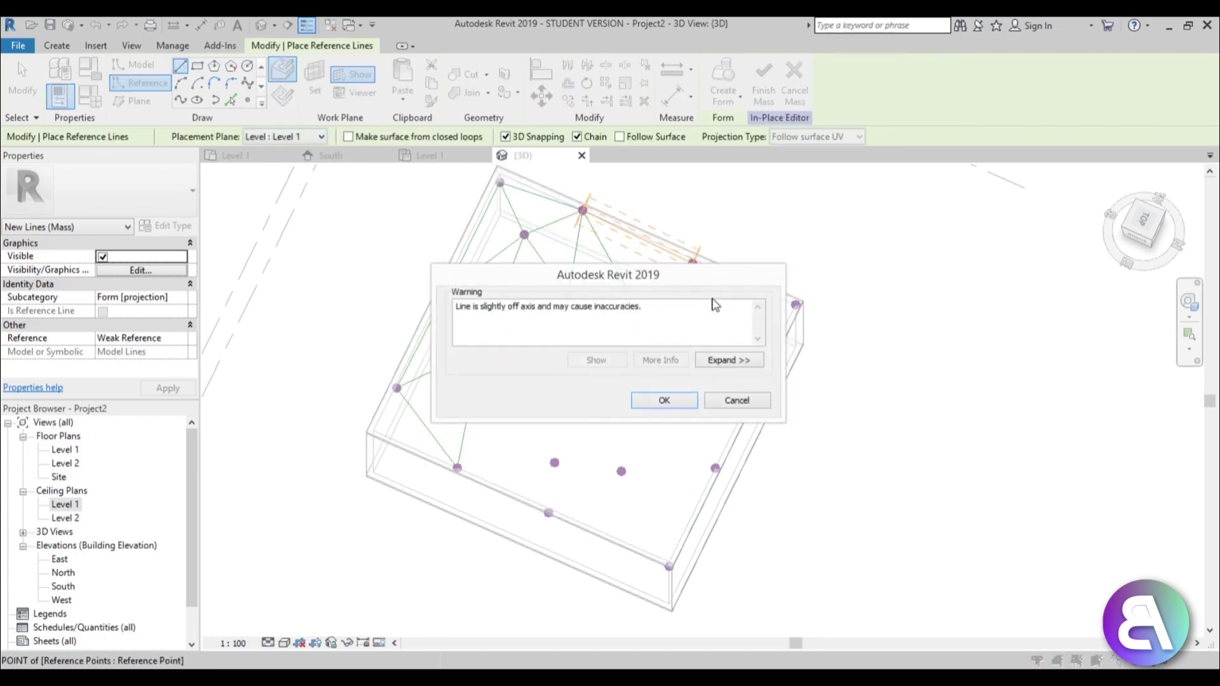
click(664, 400)
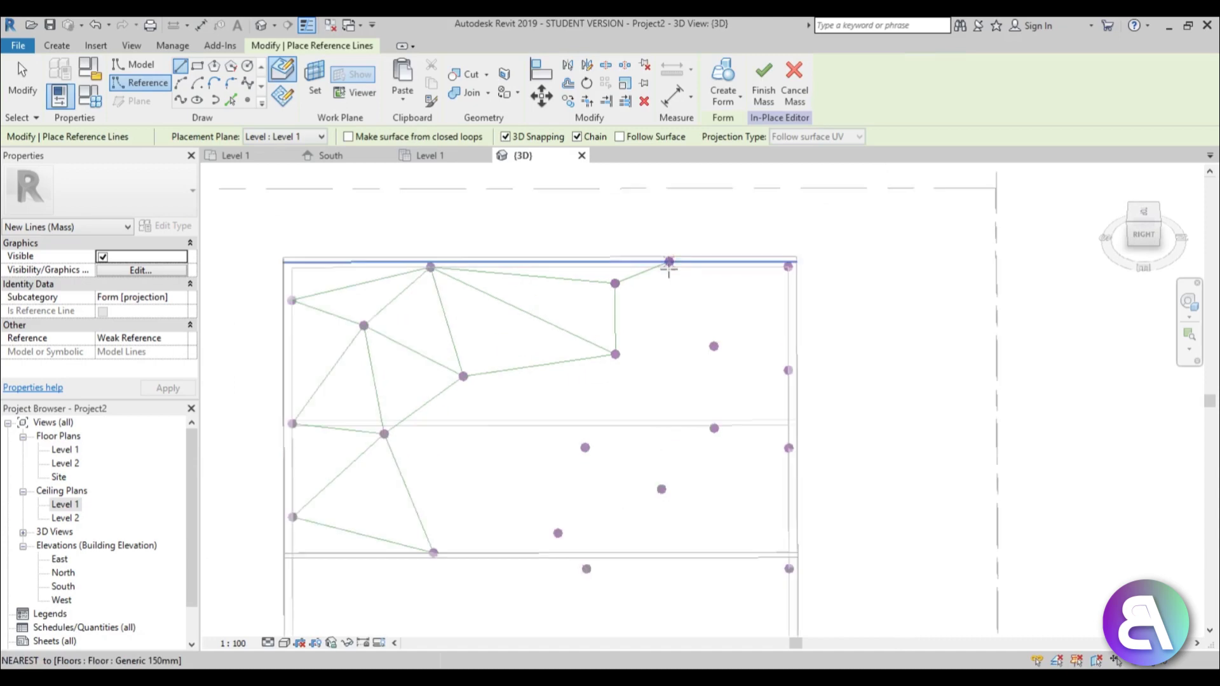
scroll(669, 266, up, 2)
click(806, 266)
click(720, 359)
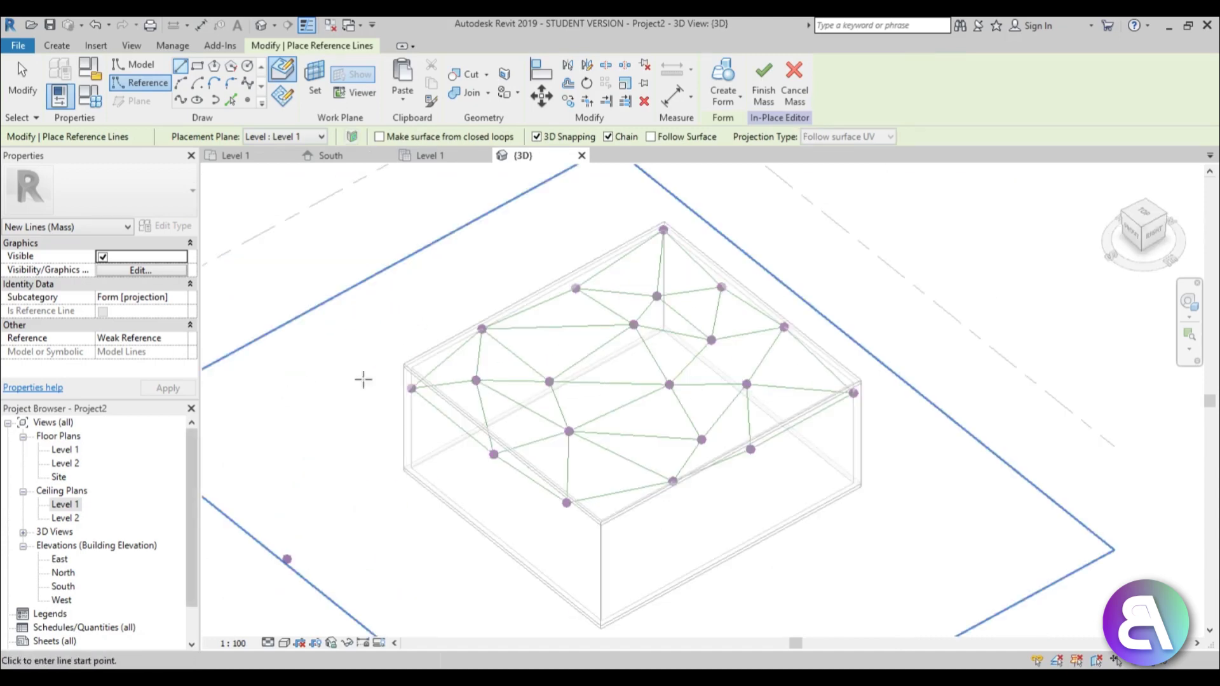
scroll(558, 384, up, 1)
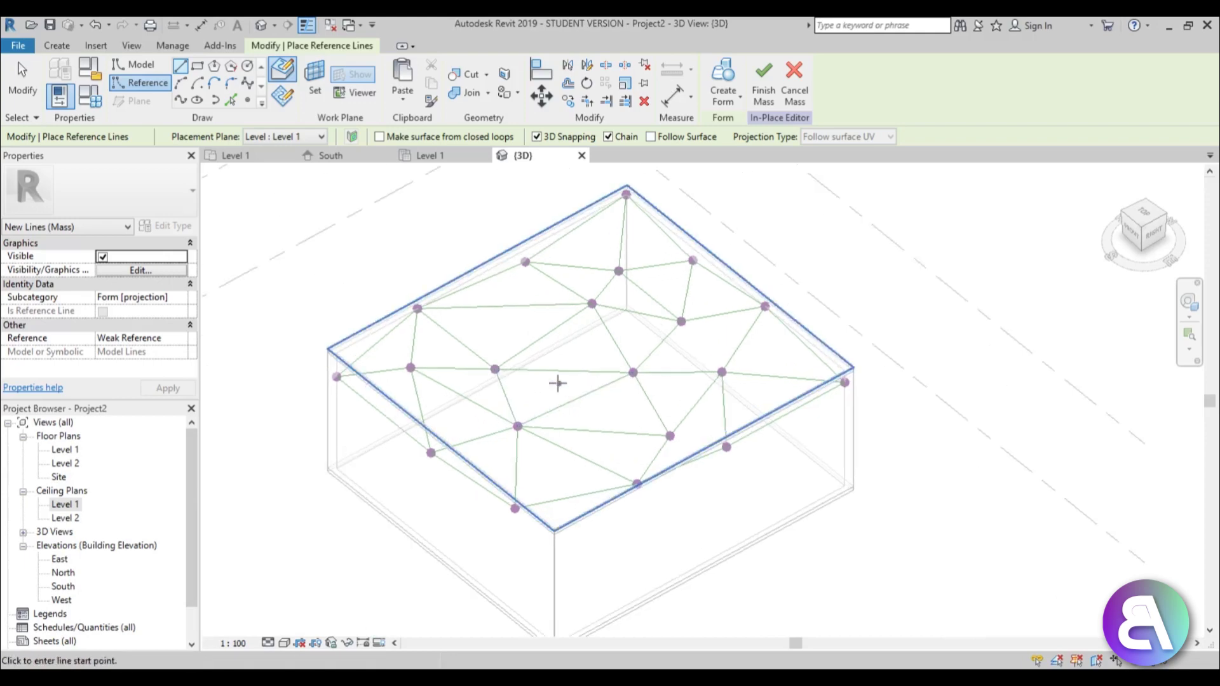
middle_drag(228, 173, 278, 201)
Step: Select the top, diagonal and third lines of one triangle and create a flat surface form
click(22, 83)
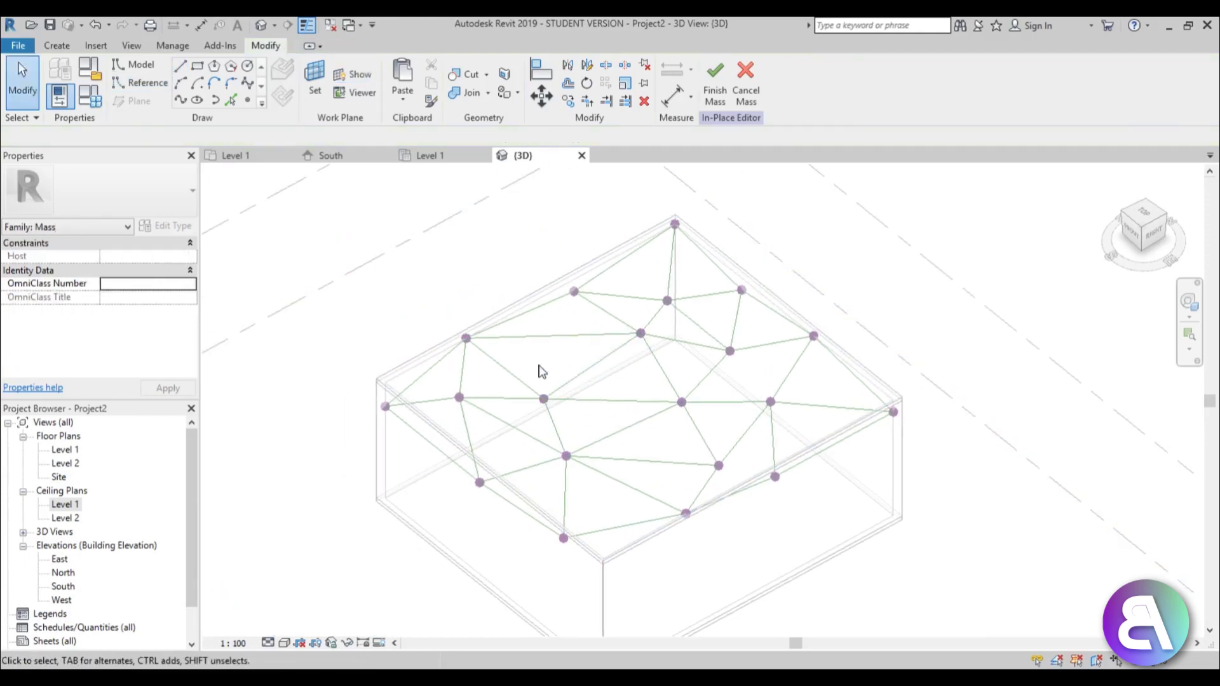
scroll(546, 350, up, 2)
click(557, 337)
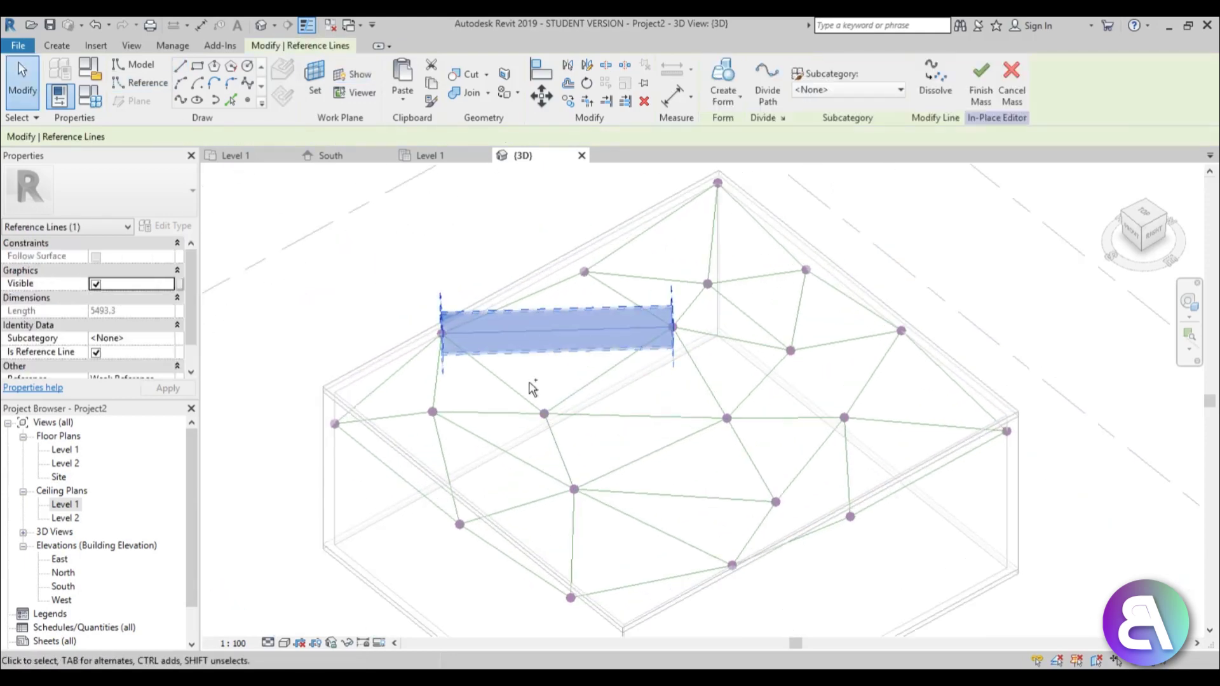
ctrl+click(509, 378)
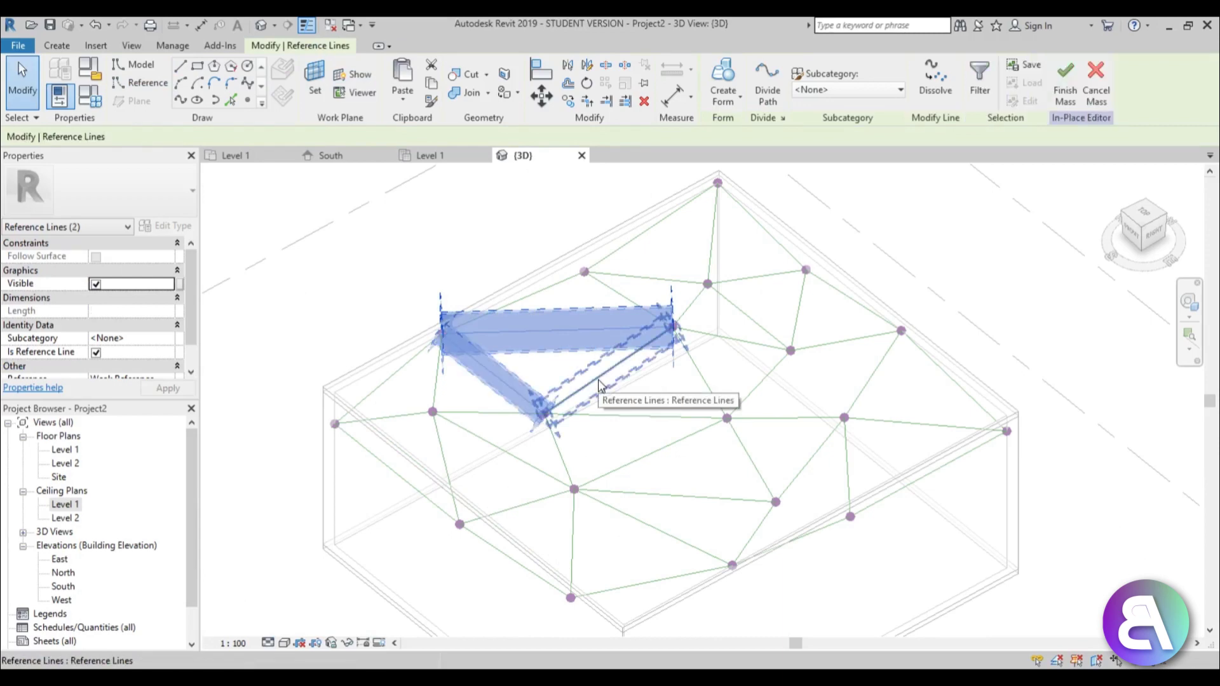
scroll(600, 386, up, 4)
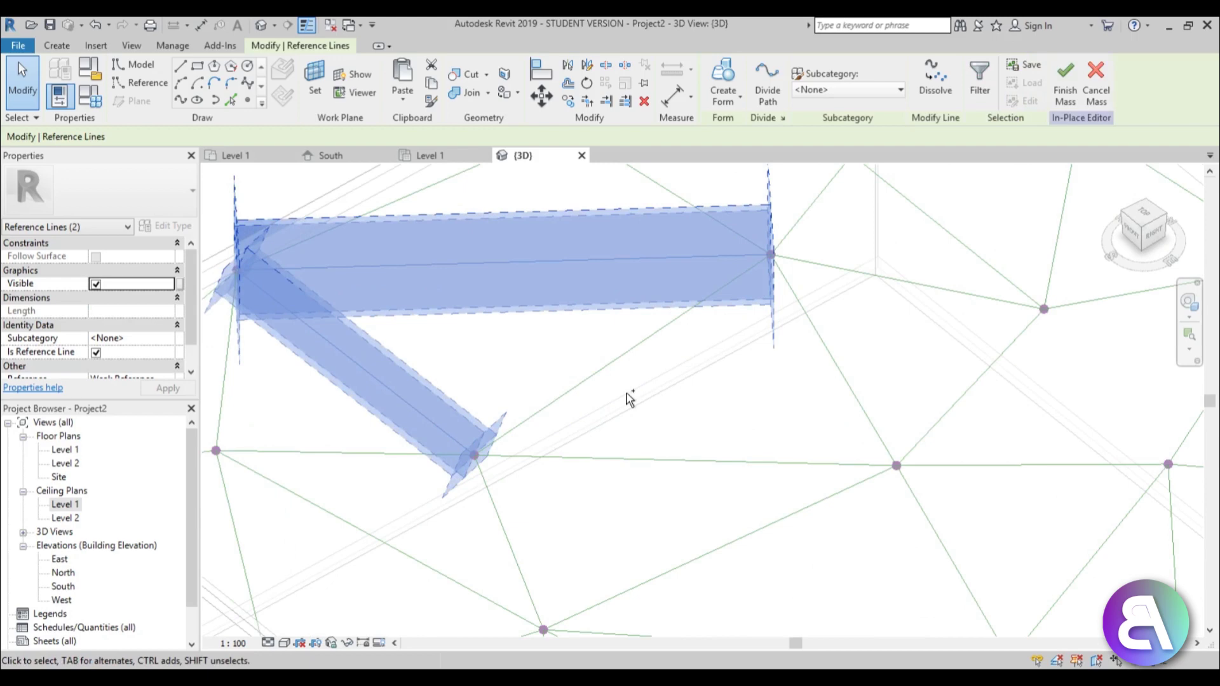
ctrl+click(619, 355)
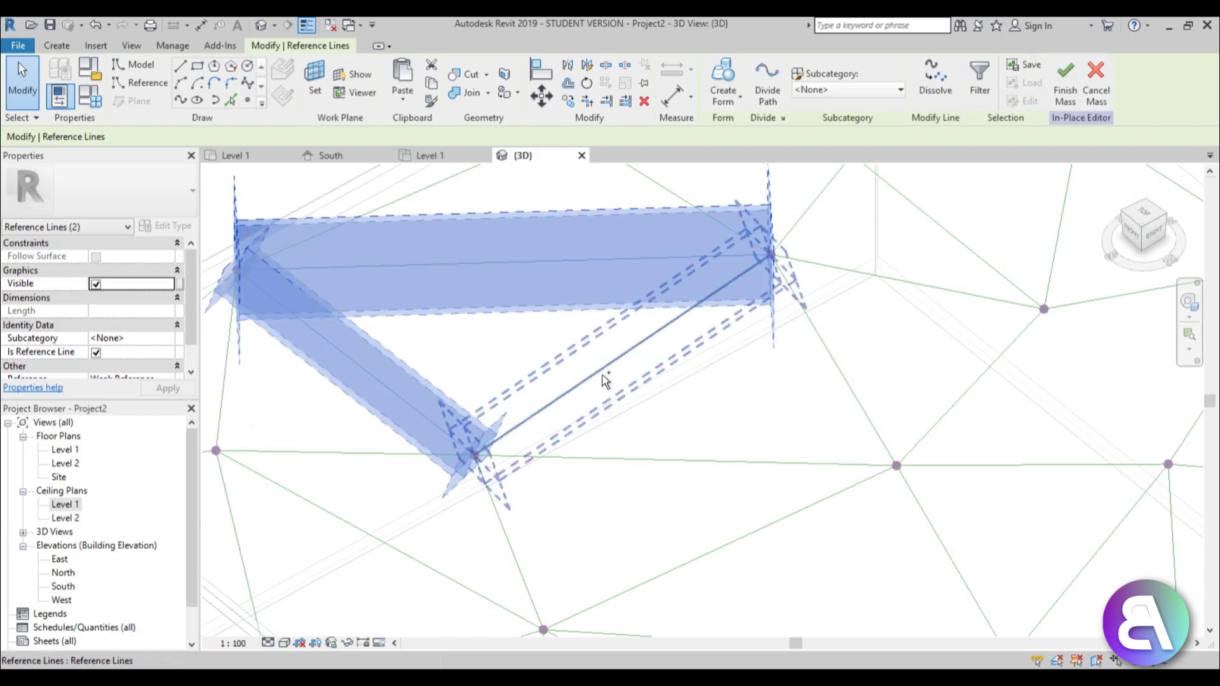
scroll(740, 430, down, 3)
shift+middle_drag(740, 430, 674, 381)
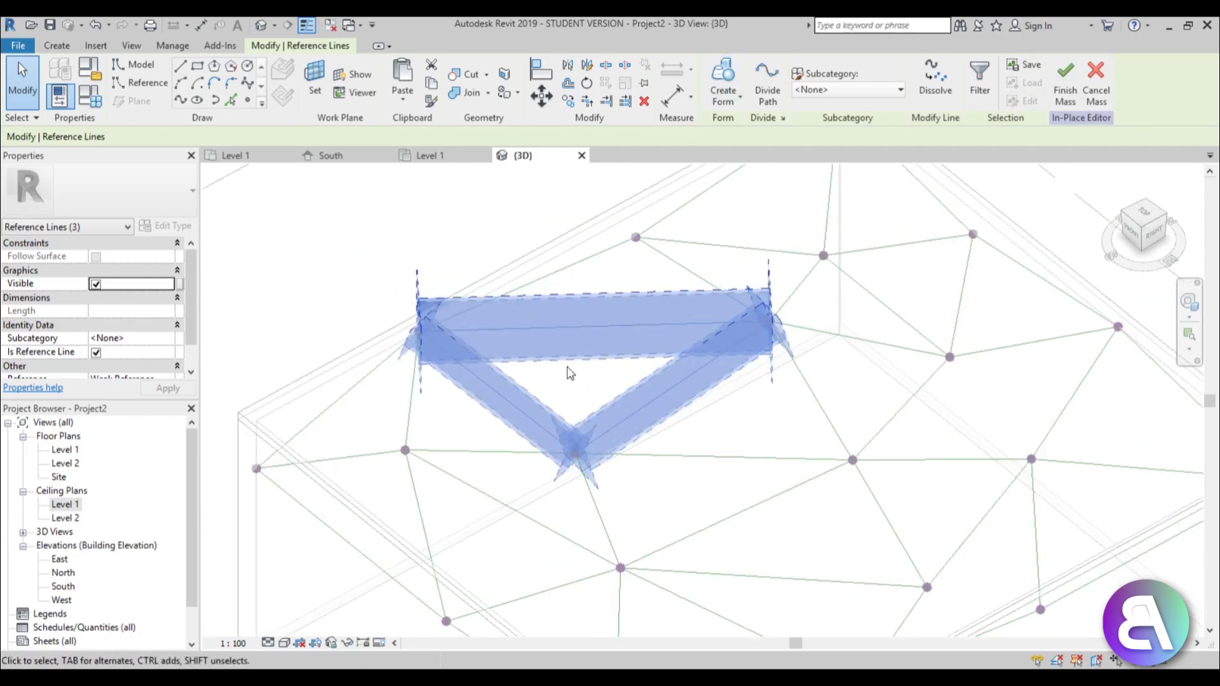
click(727, 81)
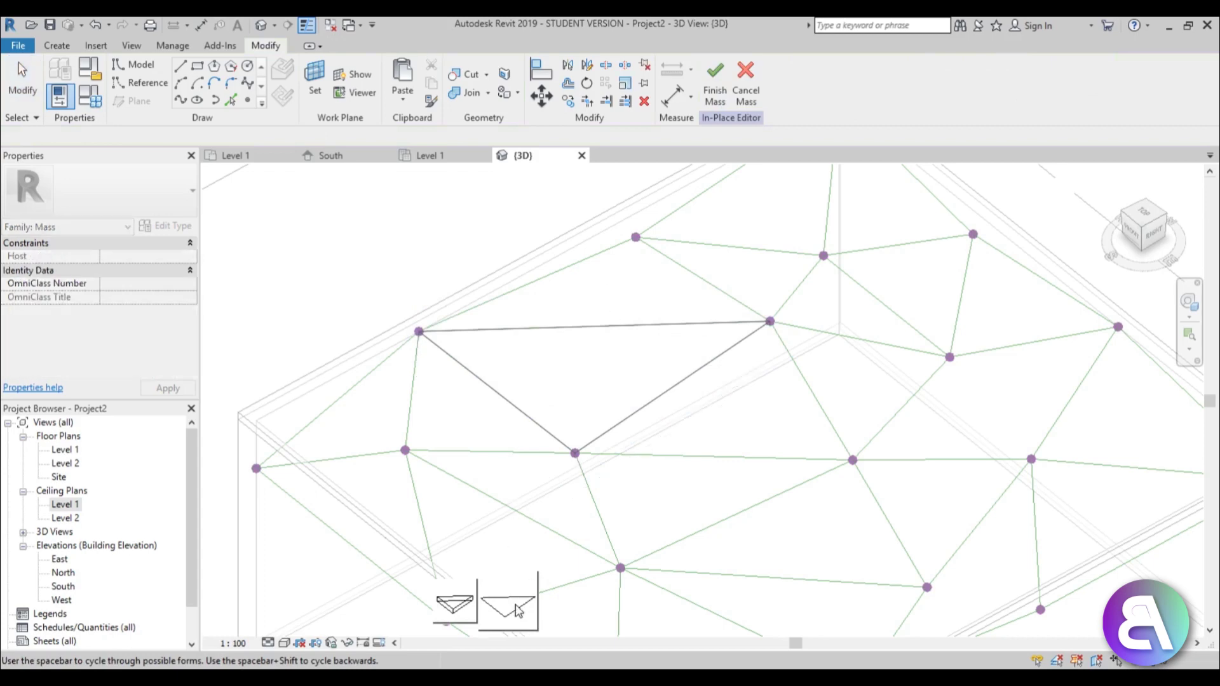
click(517, 610)
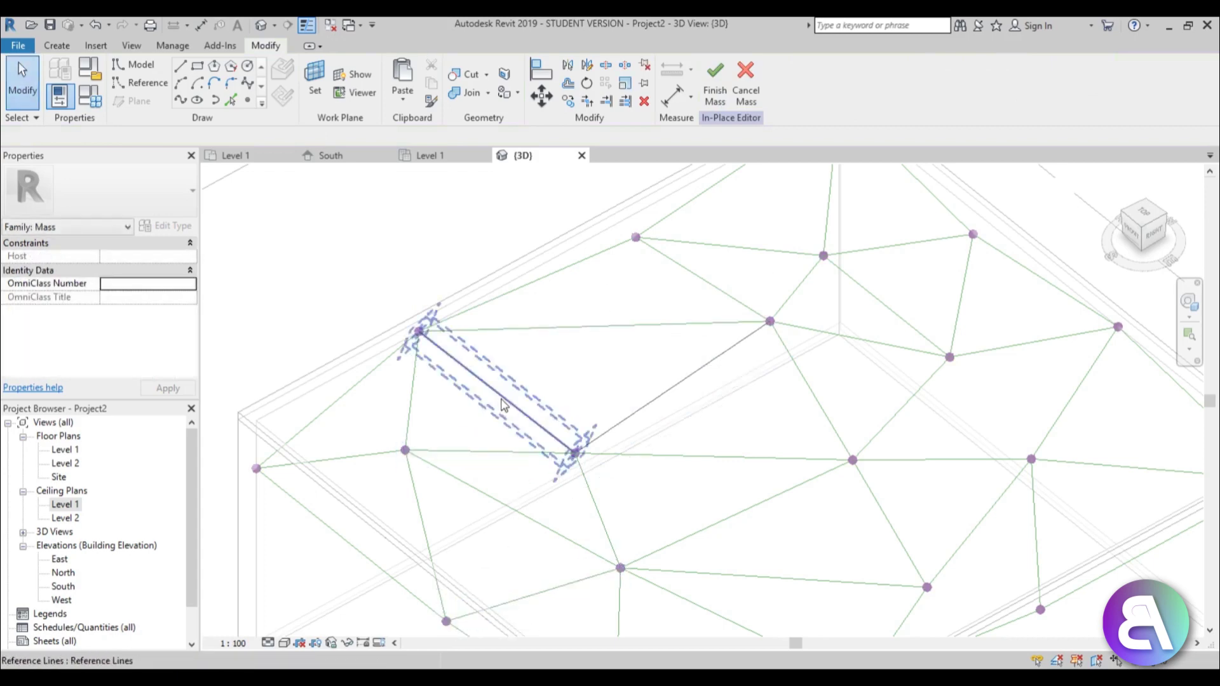
click(289, 643)
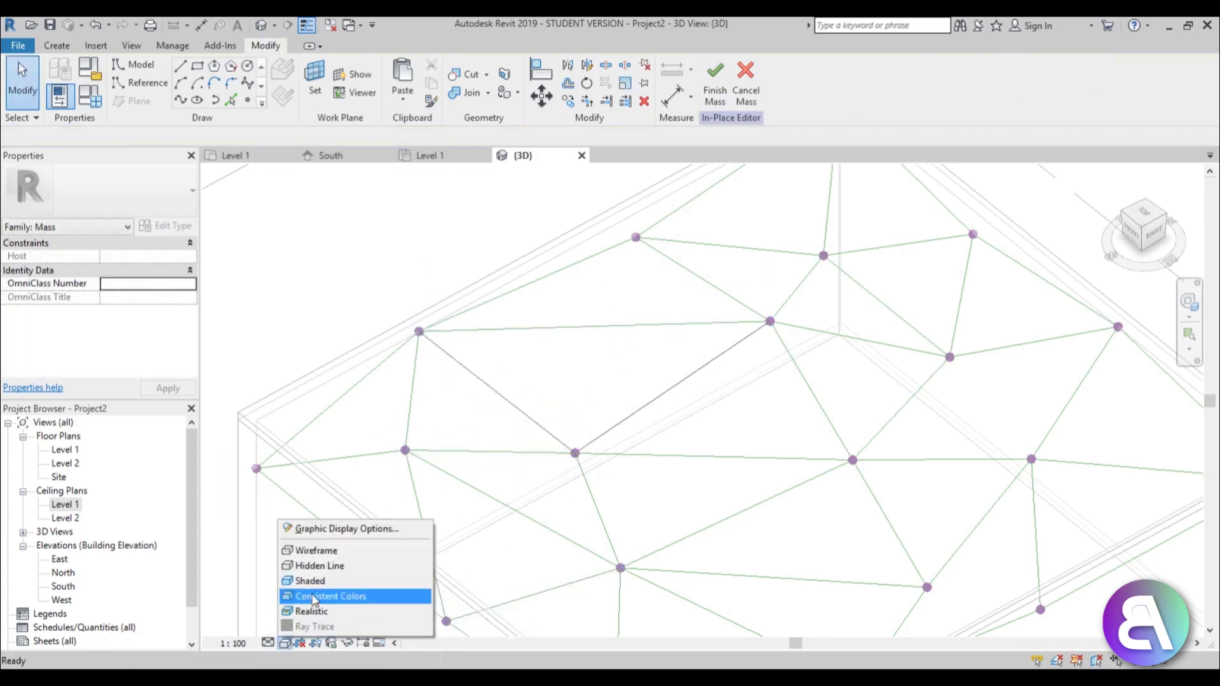
Step: Switch to shaded display, orbit below the ceiling, and create a form from the next triangle
click(369, 579)
mouse_move(375, 569)
shift+middle_down()
mouse_move(662, 490)
mouse_move(667, 348)
mouse_move(669, 378)
mouse_move(770, 430)
mouse_move(825, 411)
mouse_move(754, 490)
mouse_move(851, 402)
mouse_move(830, 349)
mouse_move(763, 475)
shift+middle_up()
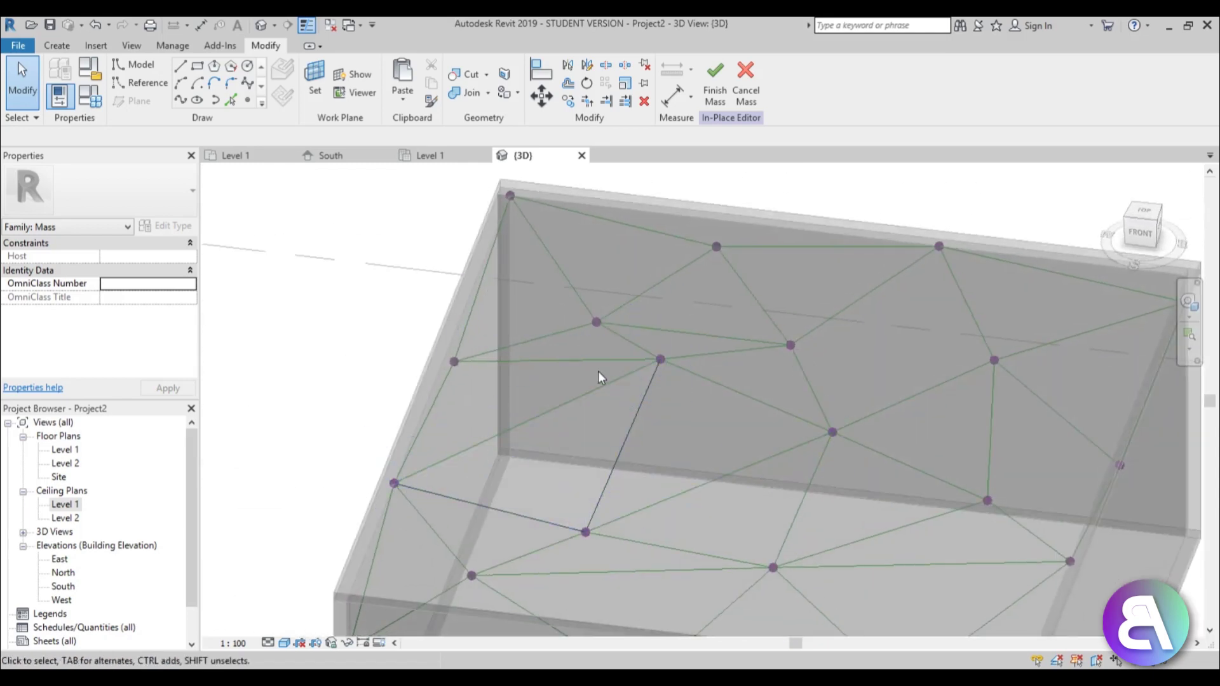
click(541, 404)
ctrl+click(489, 439)
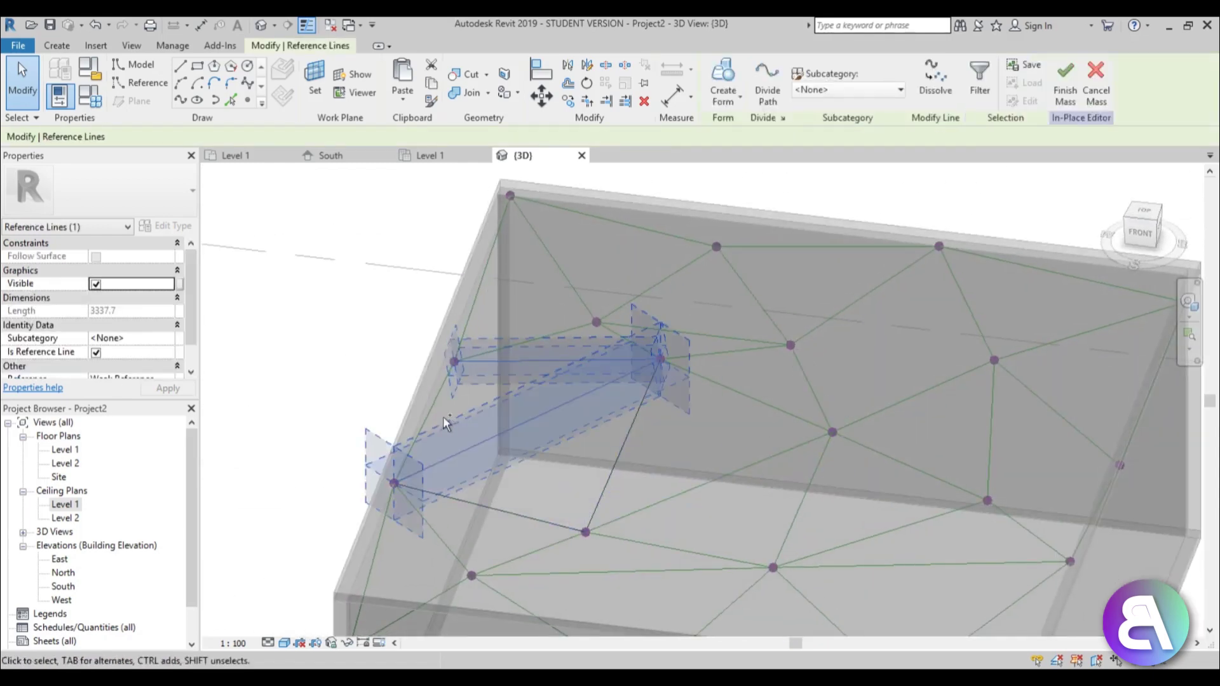
ctrl+click(432, 414)
click(724, 105)
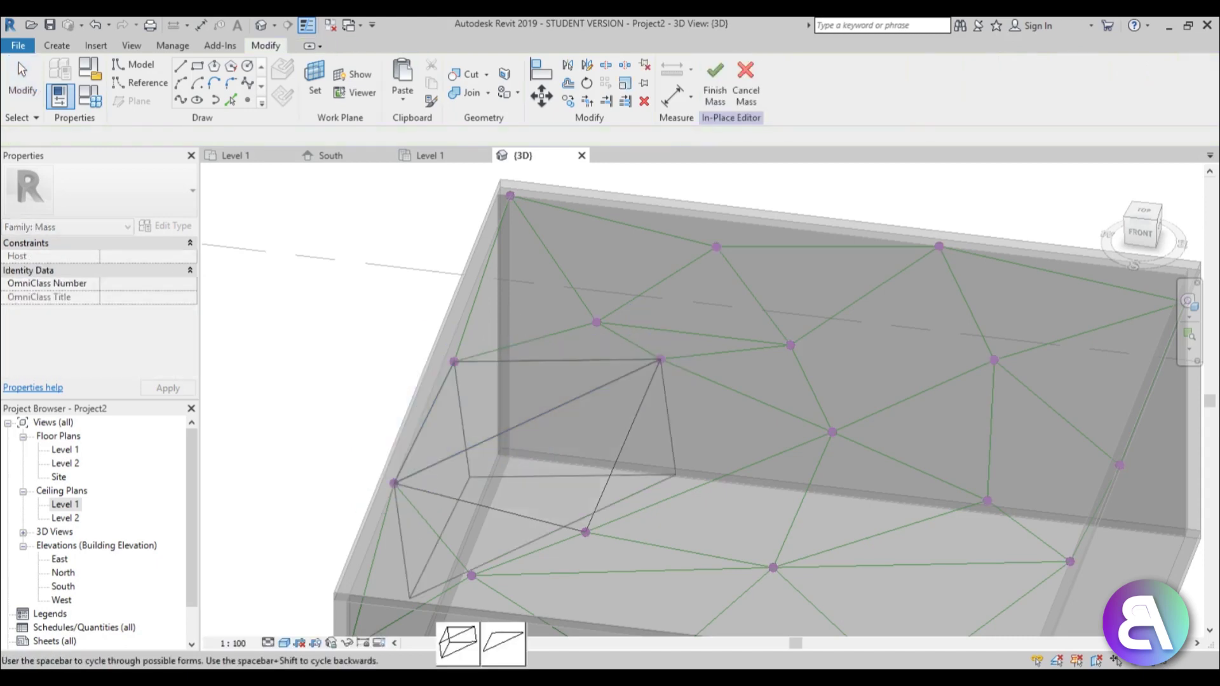
Step: Turn the next two reference-line triangles into flat surface forms
click(528, 339)
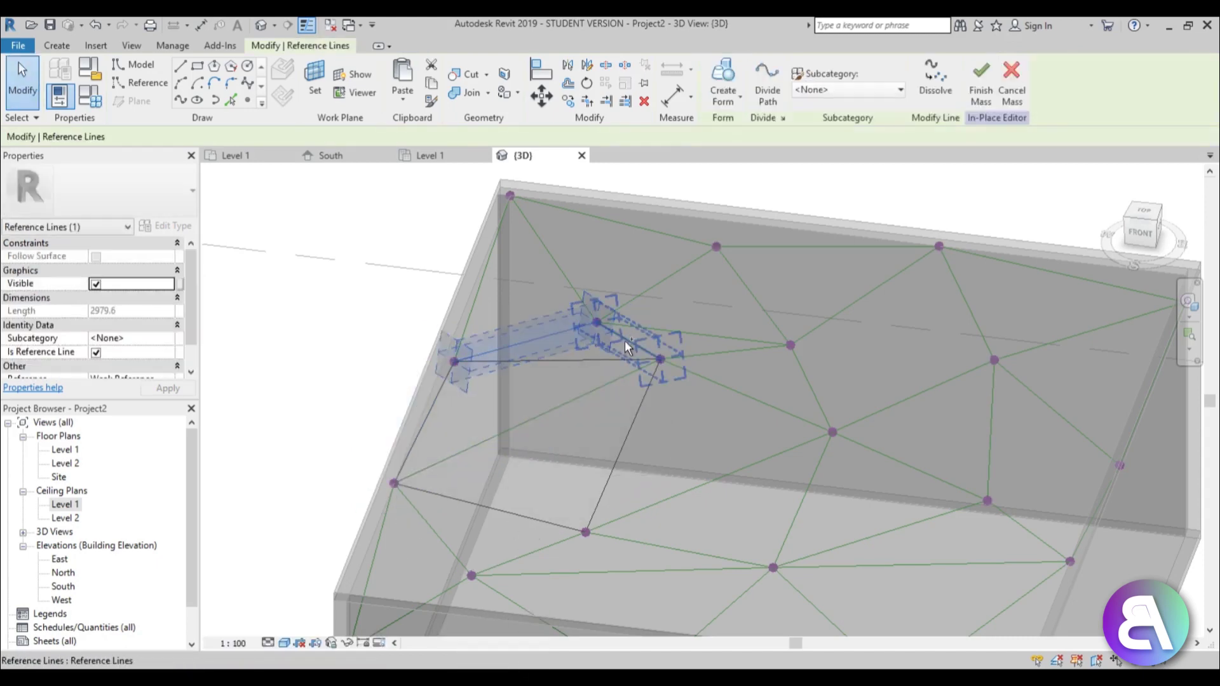
ctrl+click(580, 360)
ctrl+click(580, 359)
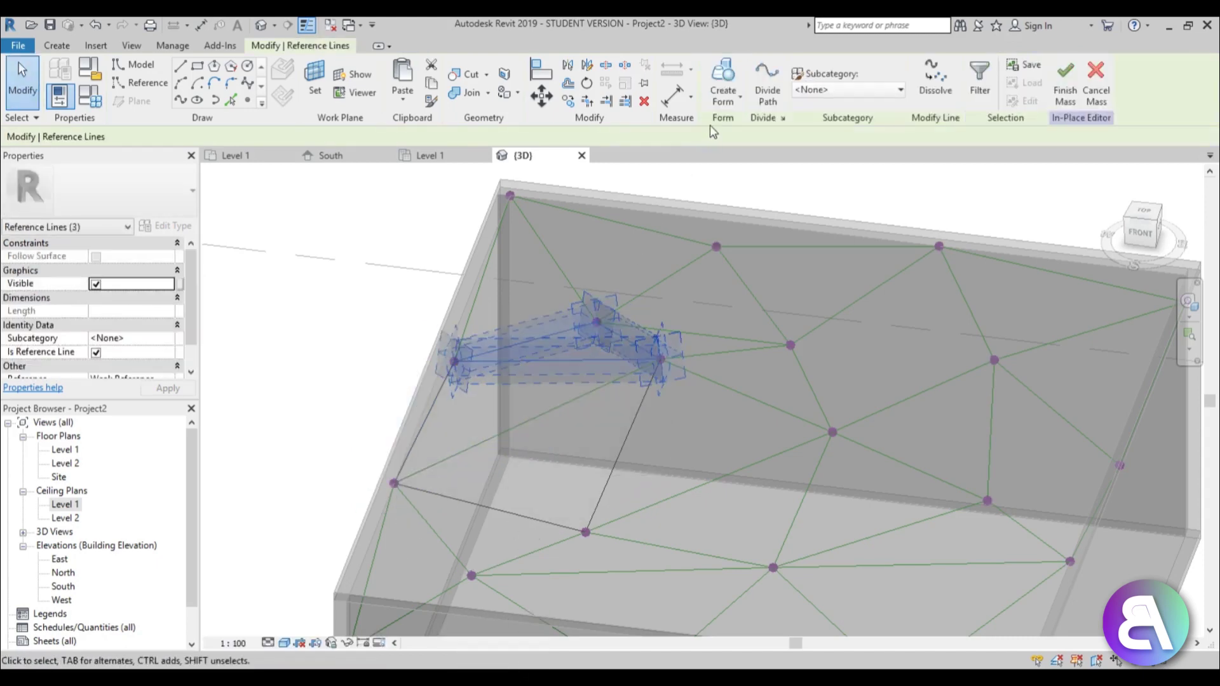
click(725, 88)
click(558, 512)
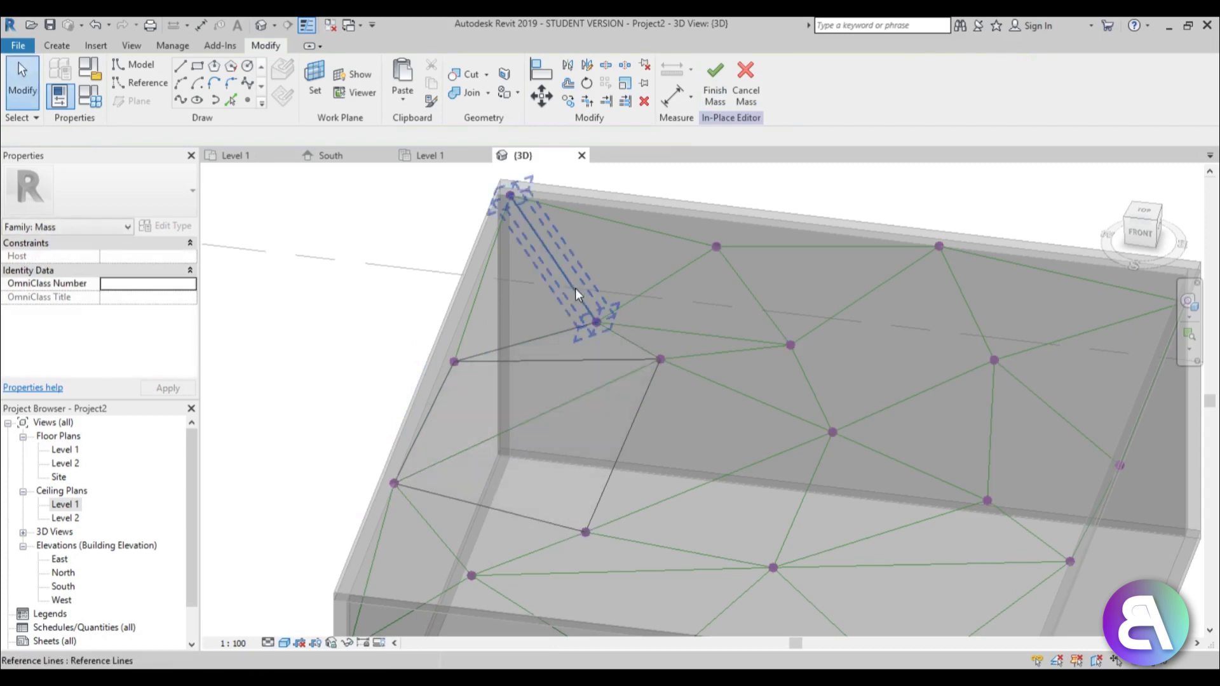
click(575, 288)
ctrl+click(474, 290)
ctrl+click(529, 336)
click(725, 89)
click(537, 477)
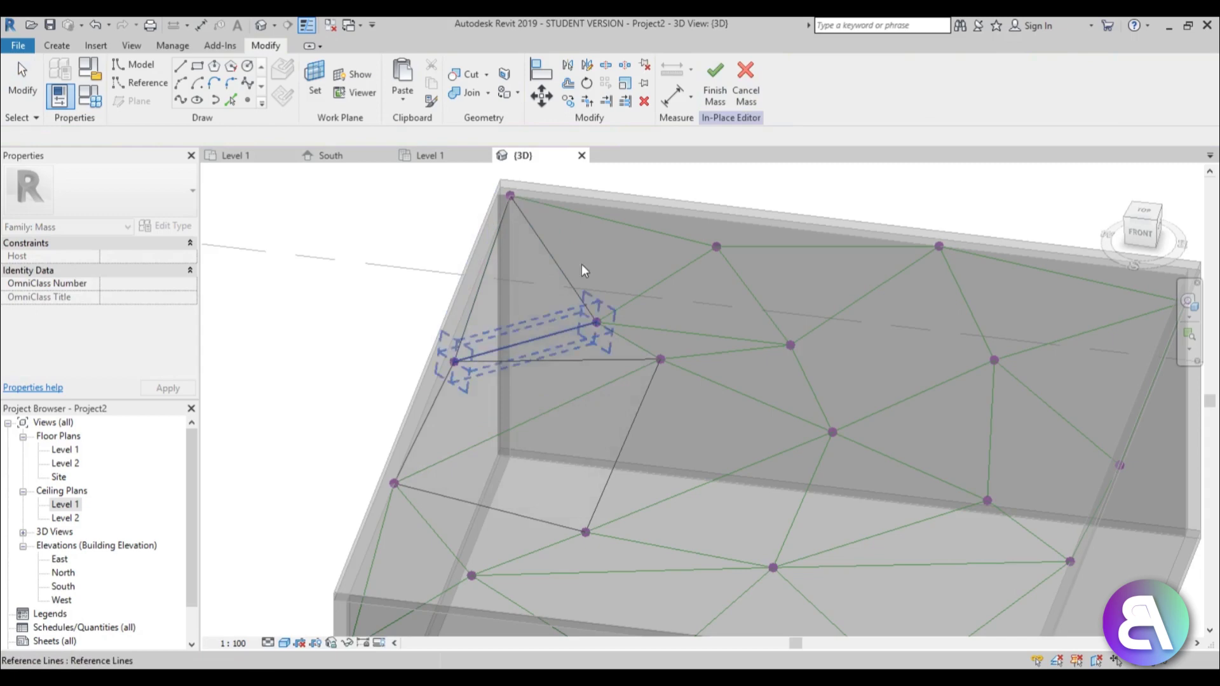
Step: Fill two more triangles with flat surfaces, deselecting an existing face from the selection
click(644, 237)
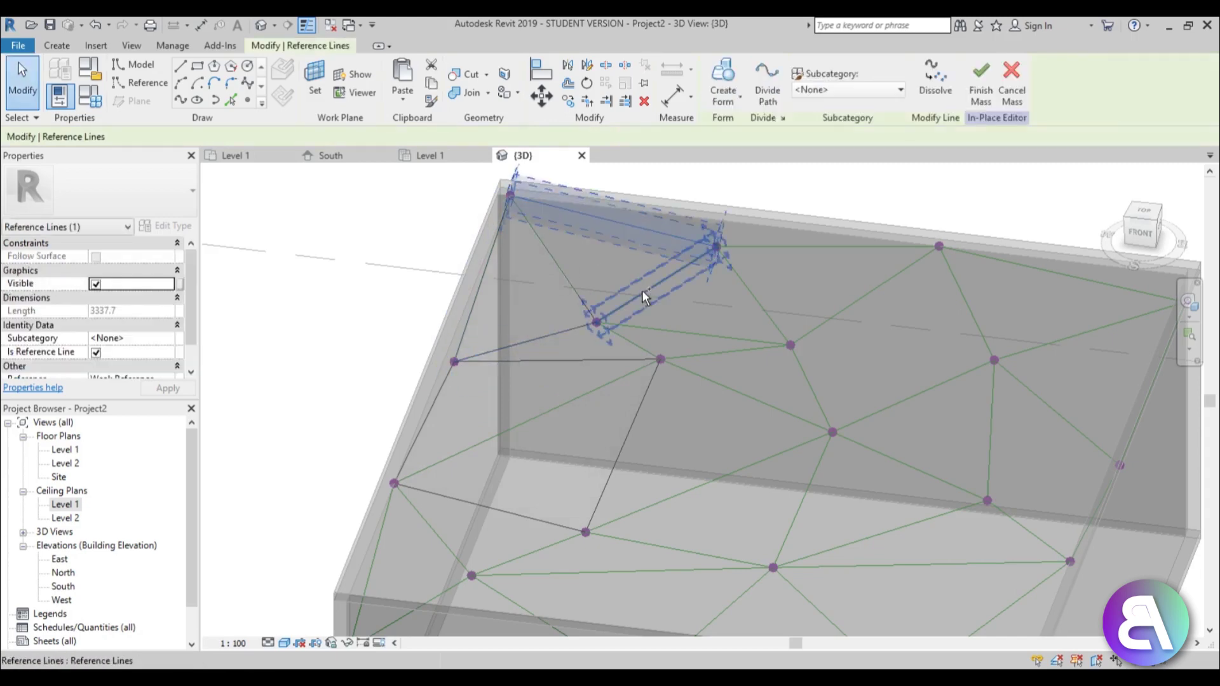
ctrl+click(642, 289)
ctrl+click(562, 273)
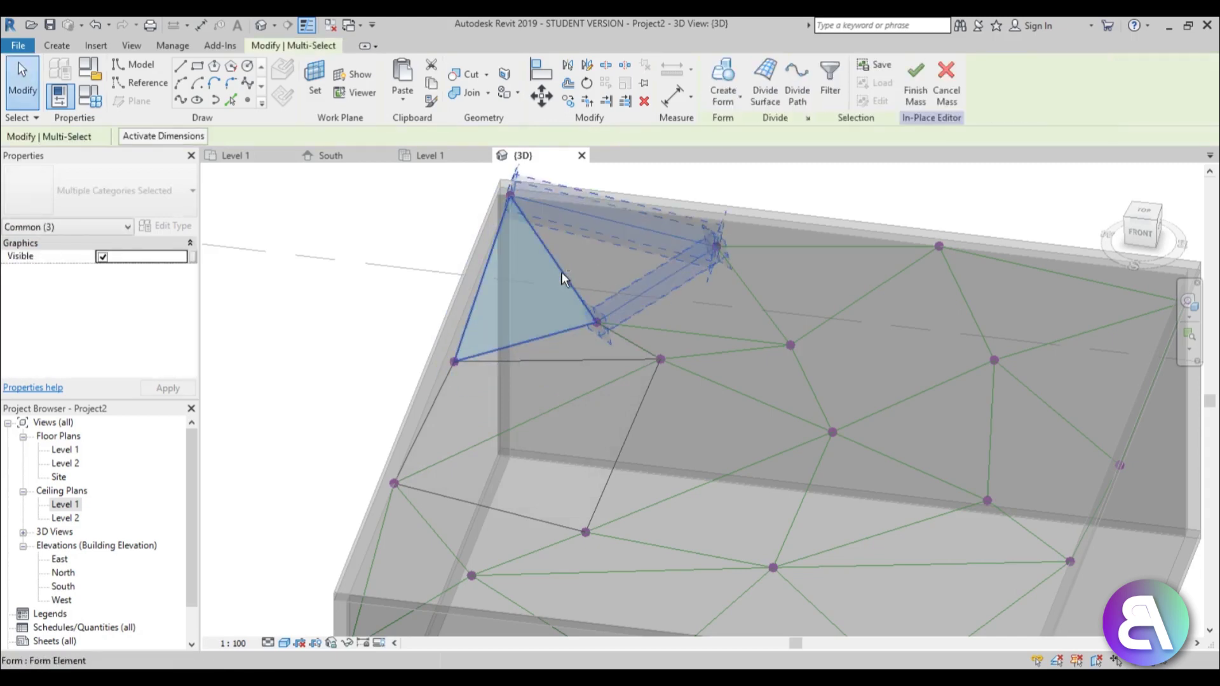
shift+click(567, 270)
ctrl+click(562, 271)
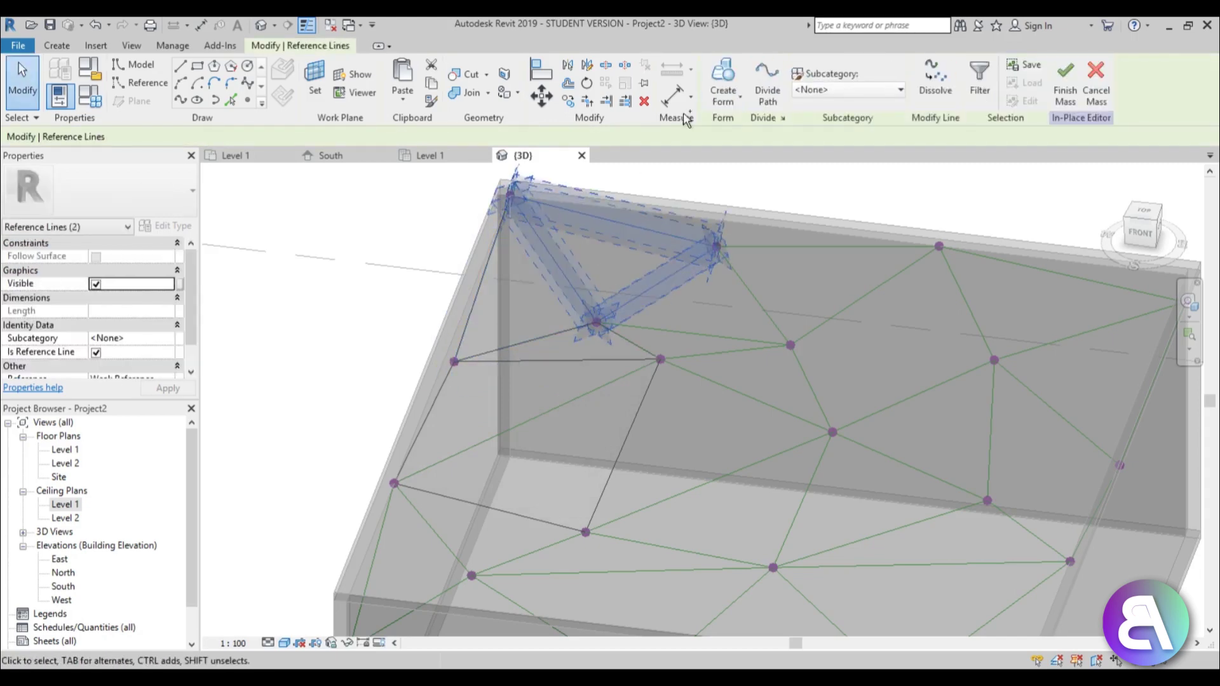
click(726, 81)
click(596, 419)
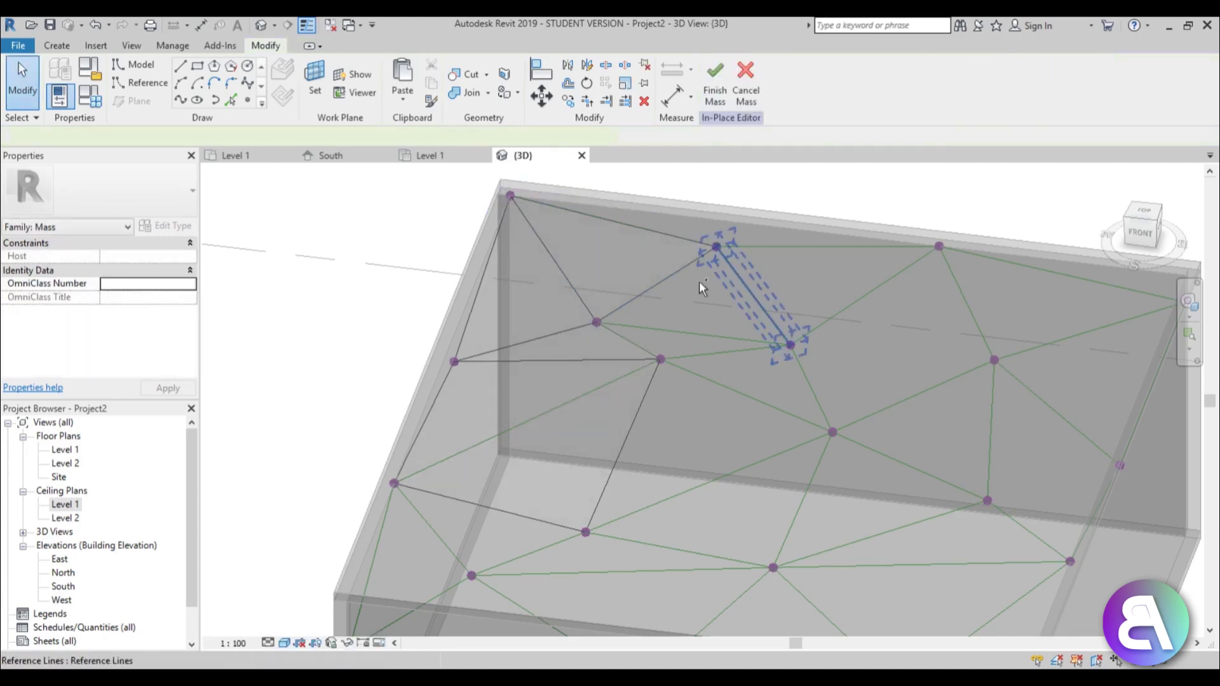
click(737, 273)
ctrl+click(658, 284)
ctrl+click(668, 327)
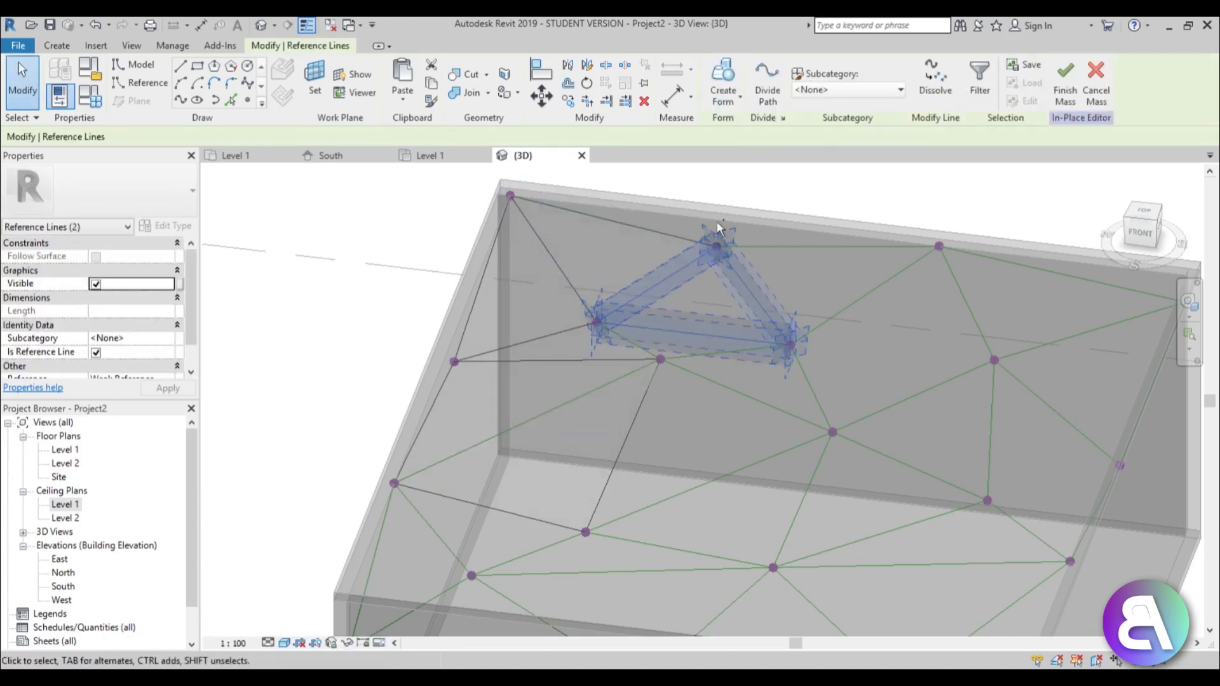
click(731, 82)
click(707, 427)
Step: Add a flat surface to the corner triangle, then clear the selection and orbit to inspect the faces
shift+middle_drag(757, 373, 721, 472)
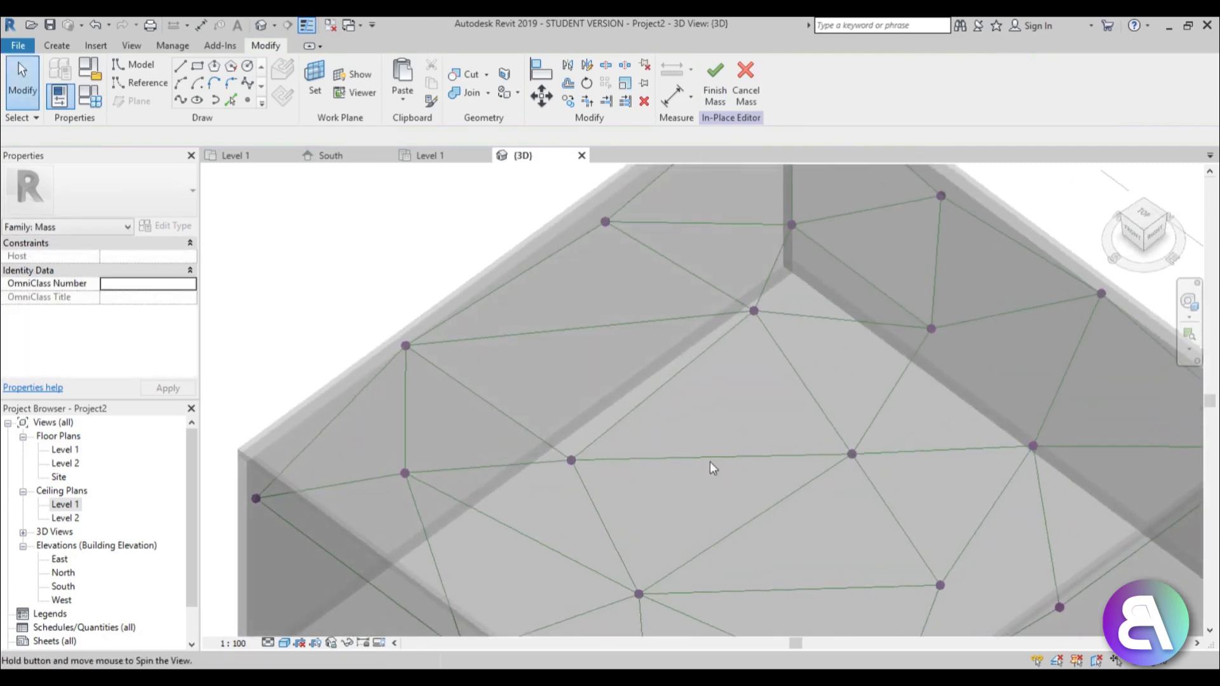
click(797, 280)
ctrl+click(833, 263)
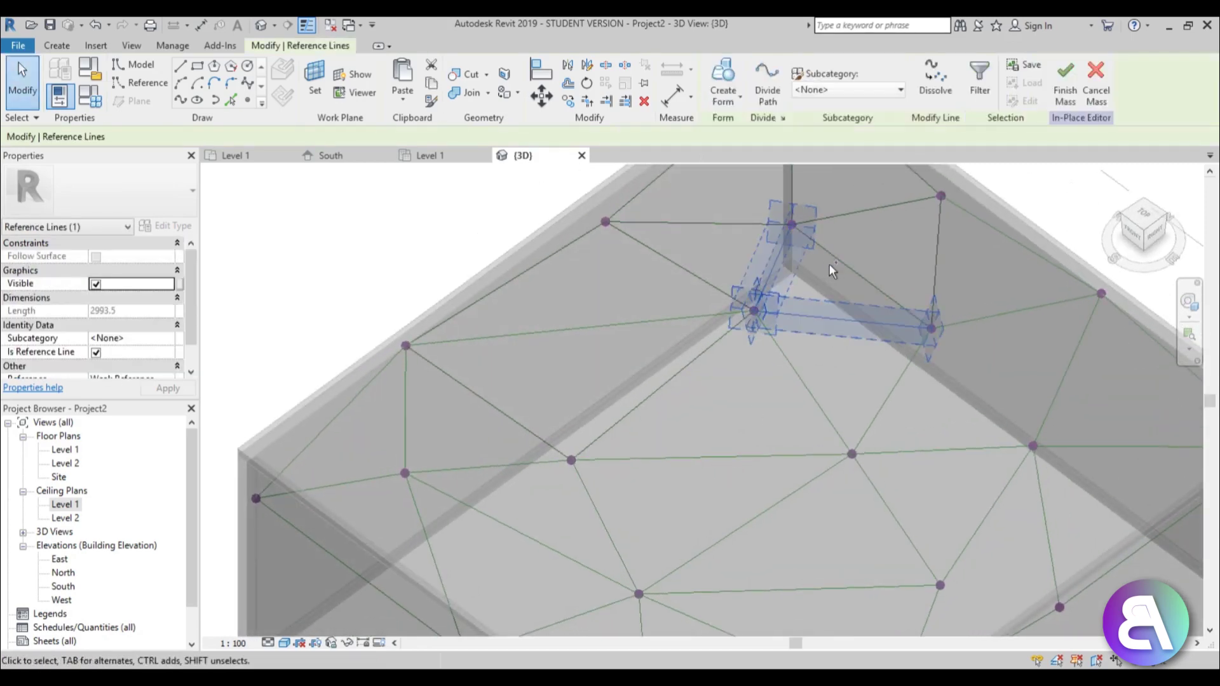
click(730, 84)
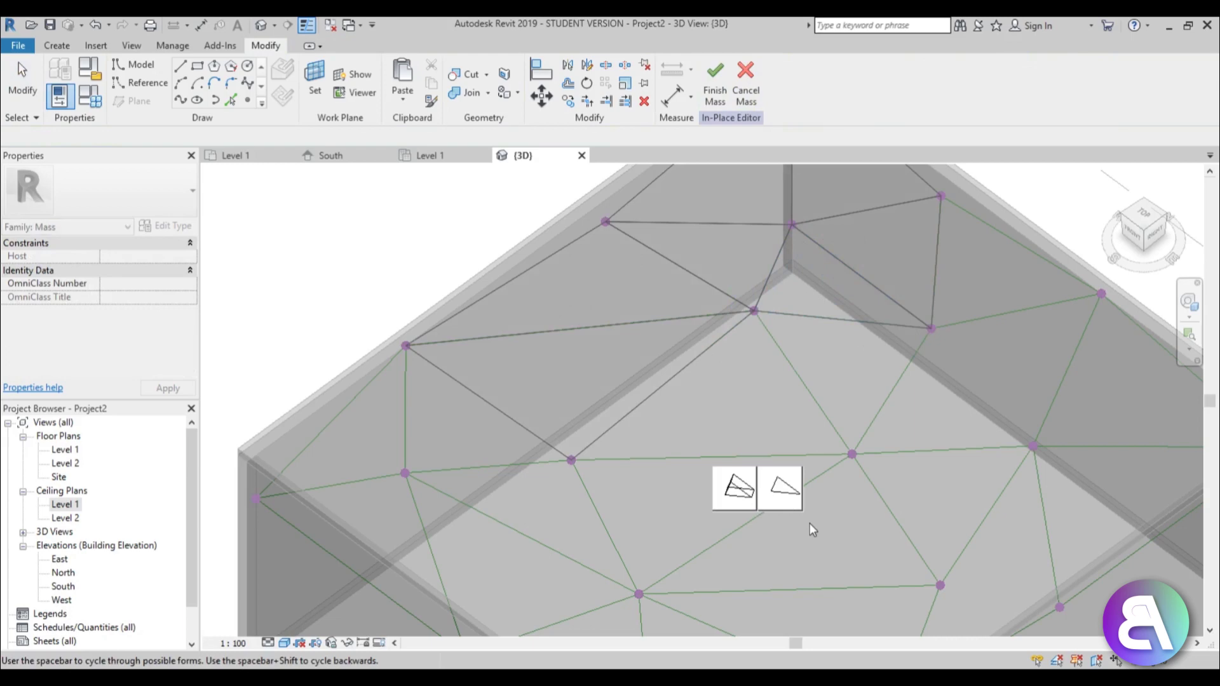
click(789, 494)
click(811, 381)
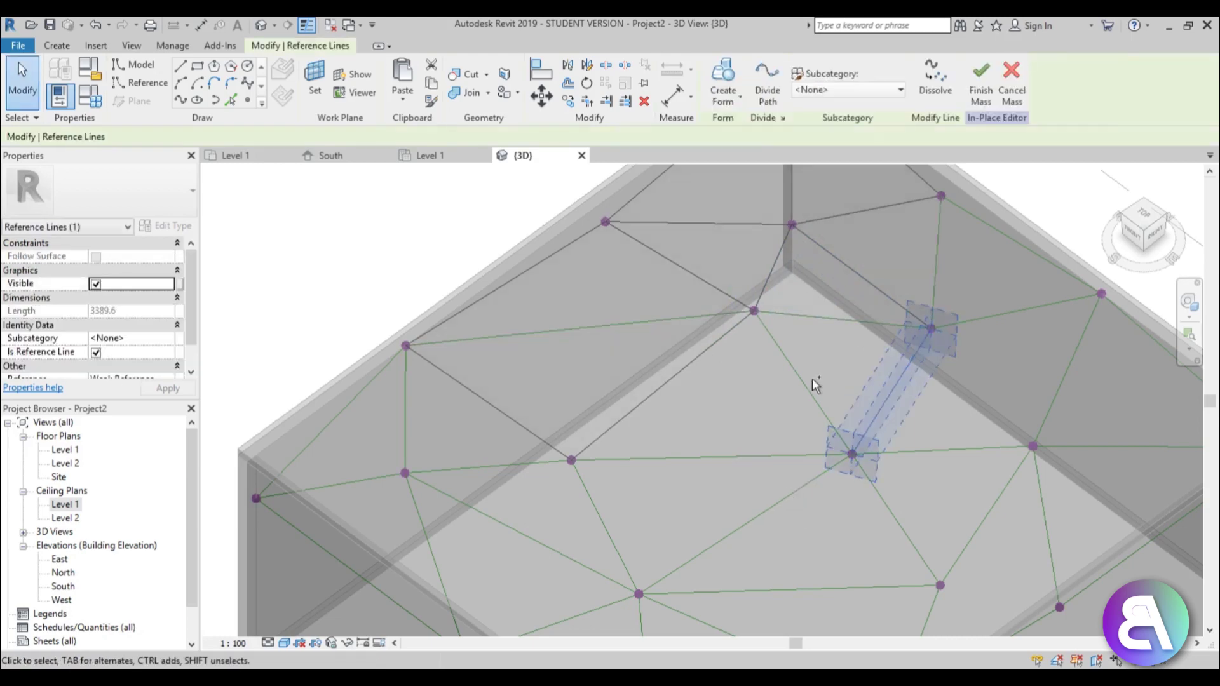
key(Escape)
scroll(794, 381, down, 5)
middle_drag(768, 387, 727, 333)
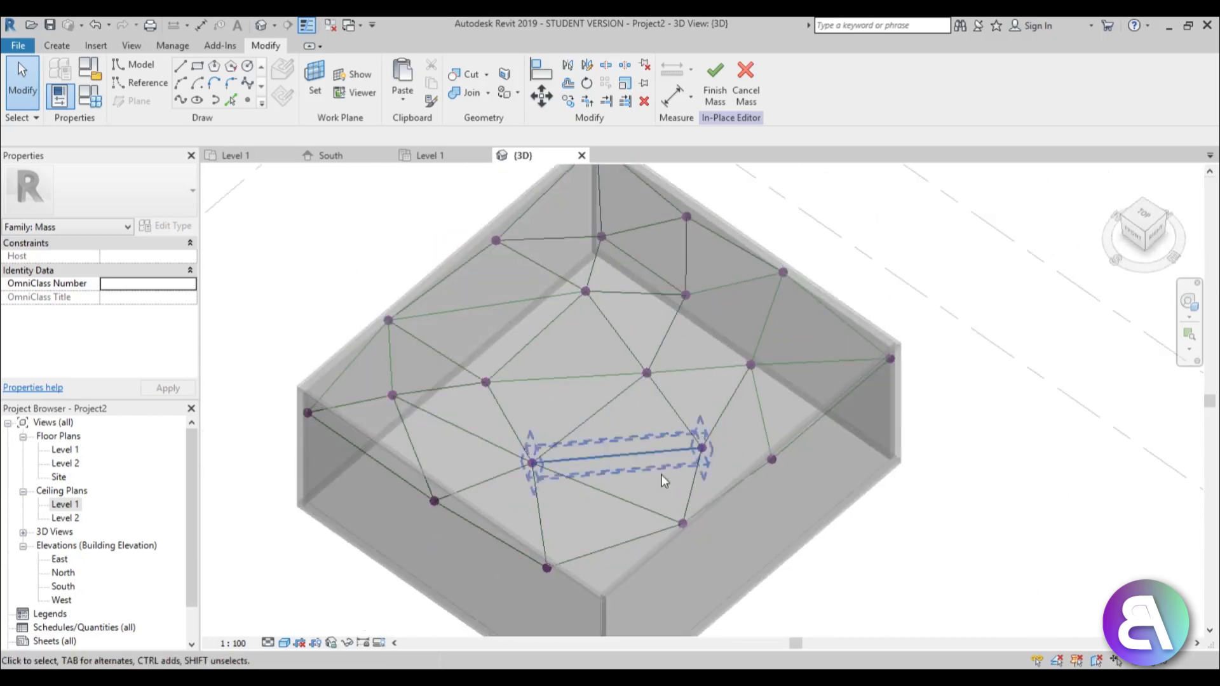
shift+middle_drag(722, 524, 615, 400)
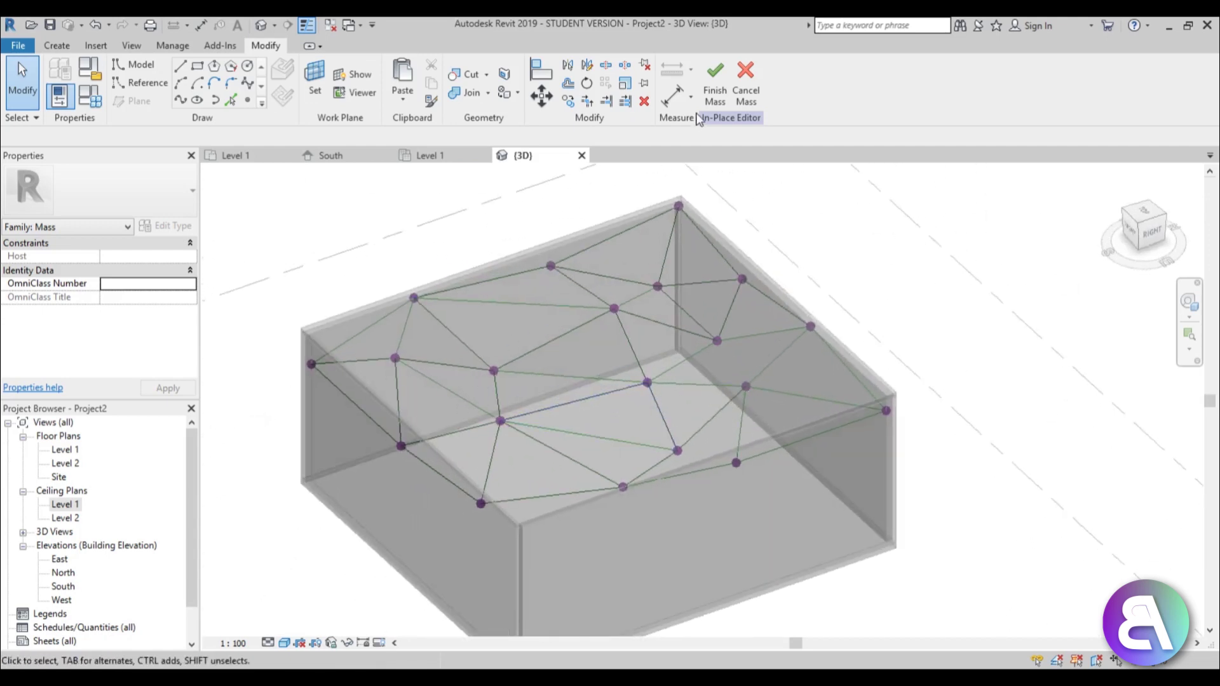
Step: Finish the ceiling mass and orbit around it
click(716, 102)
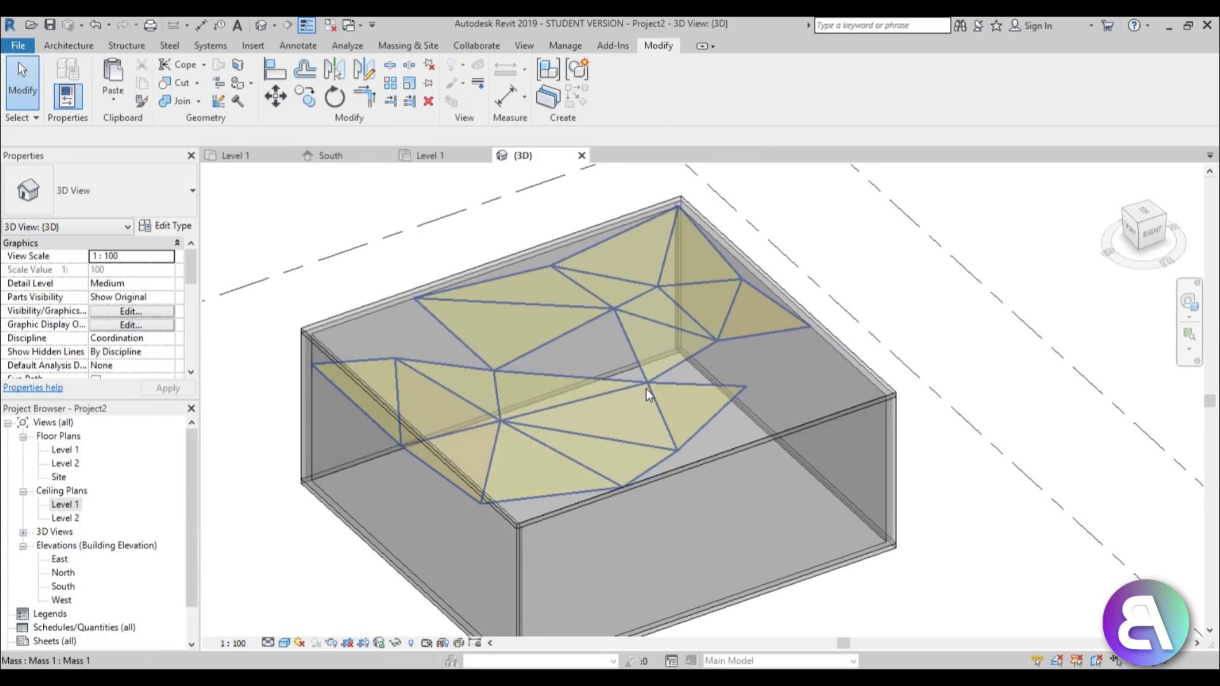
shift+middle_drag(860, 543, 604, 387)
scroll(604, 394, up, 2)
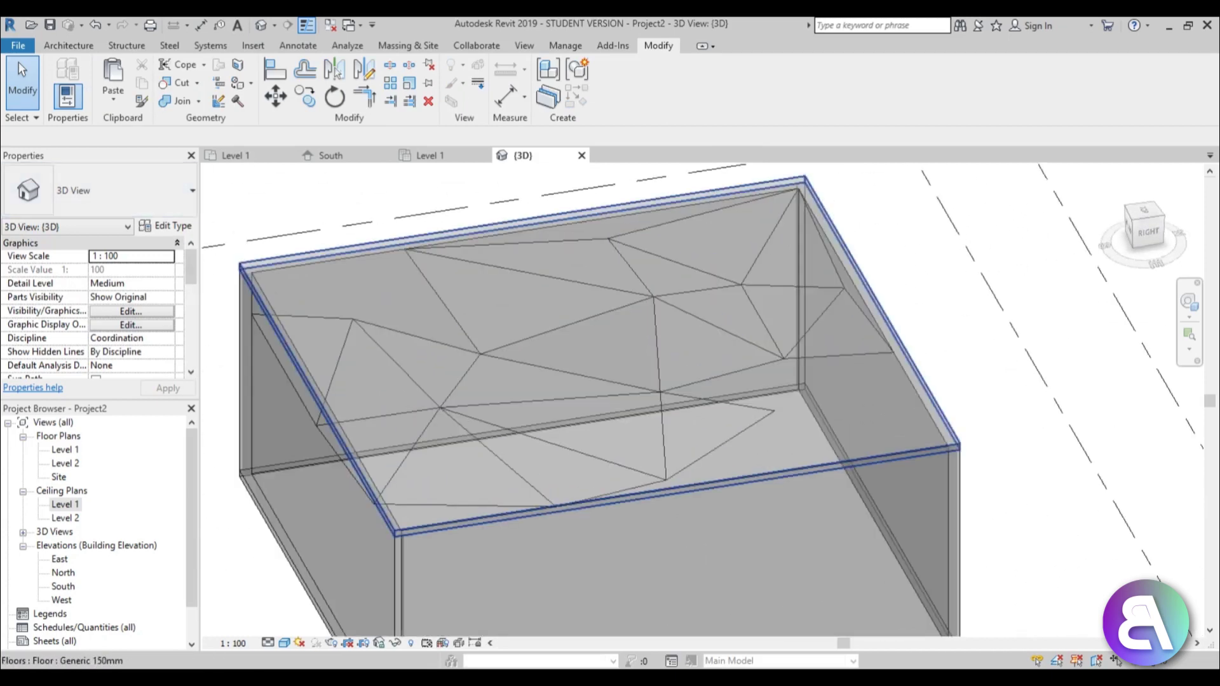
Step: Start a Roof by Footprint on Level 1 using the Generic - 125mm type
click(71, 44)
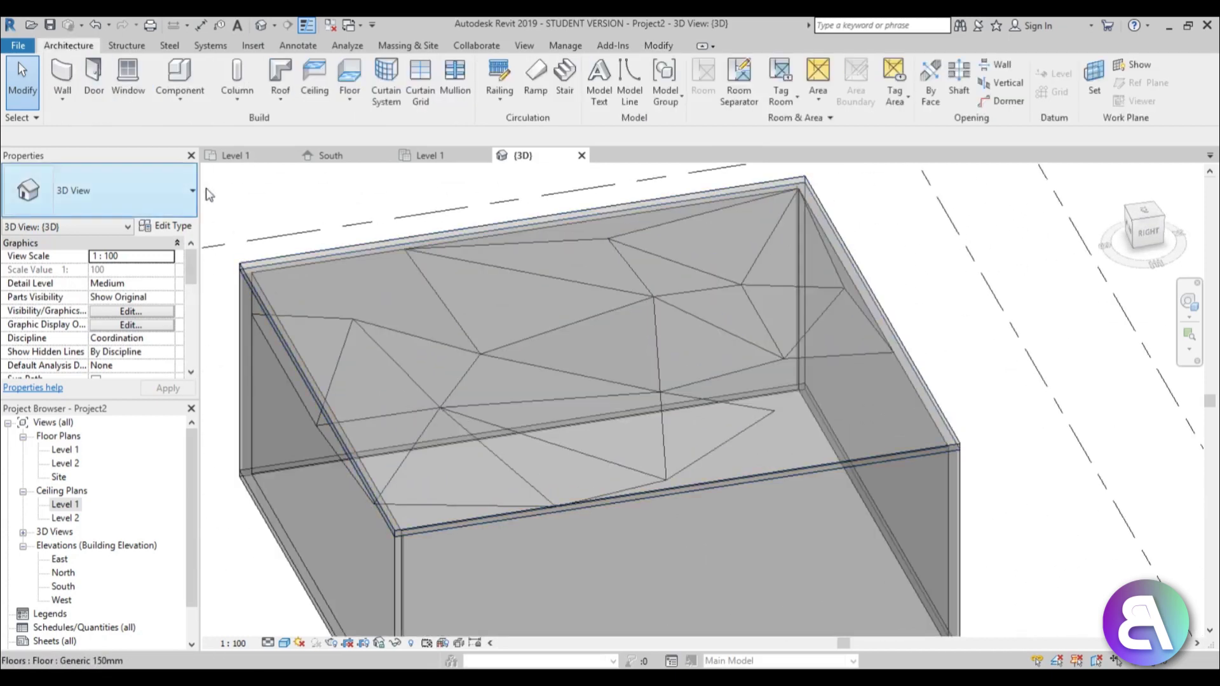
click(284, 103)
click(671, 386)
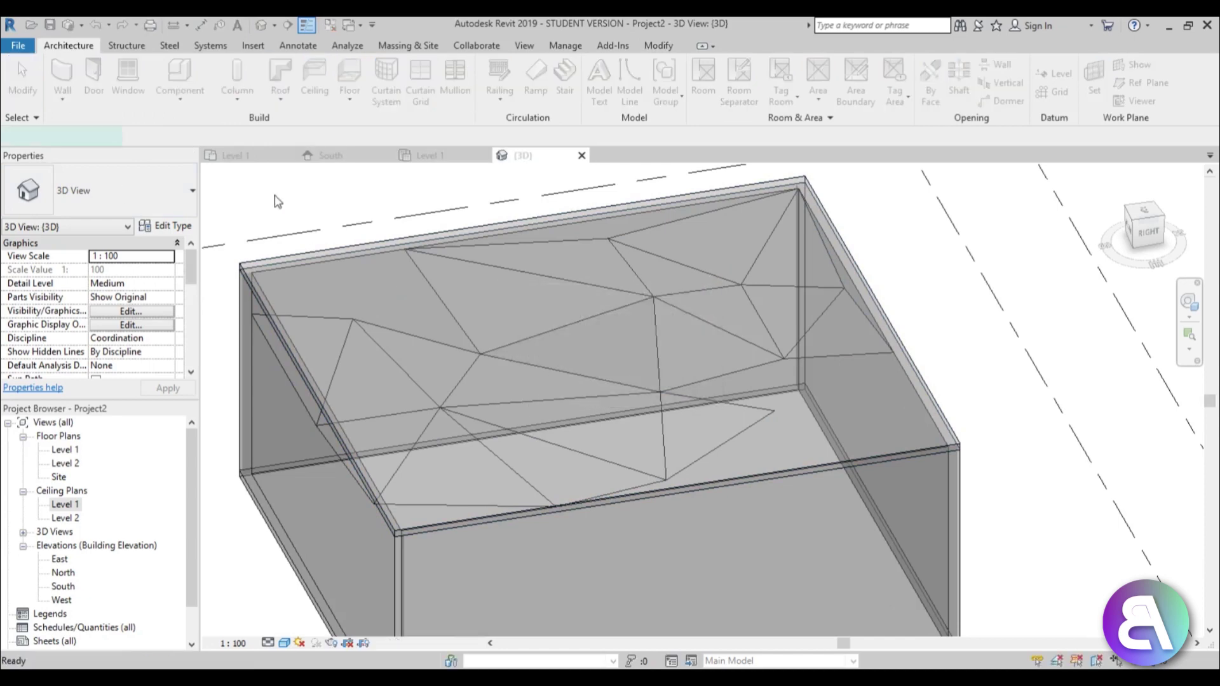
click(152, 202)
click(97, 298)
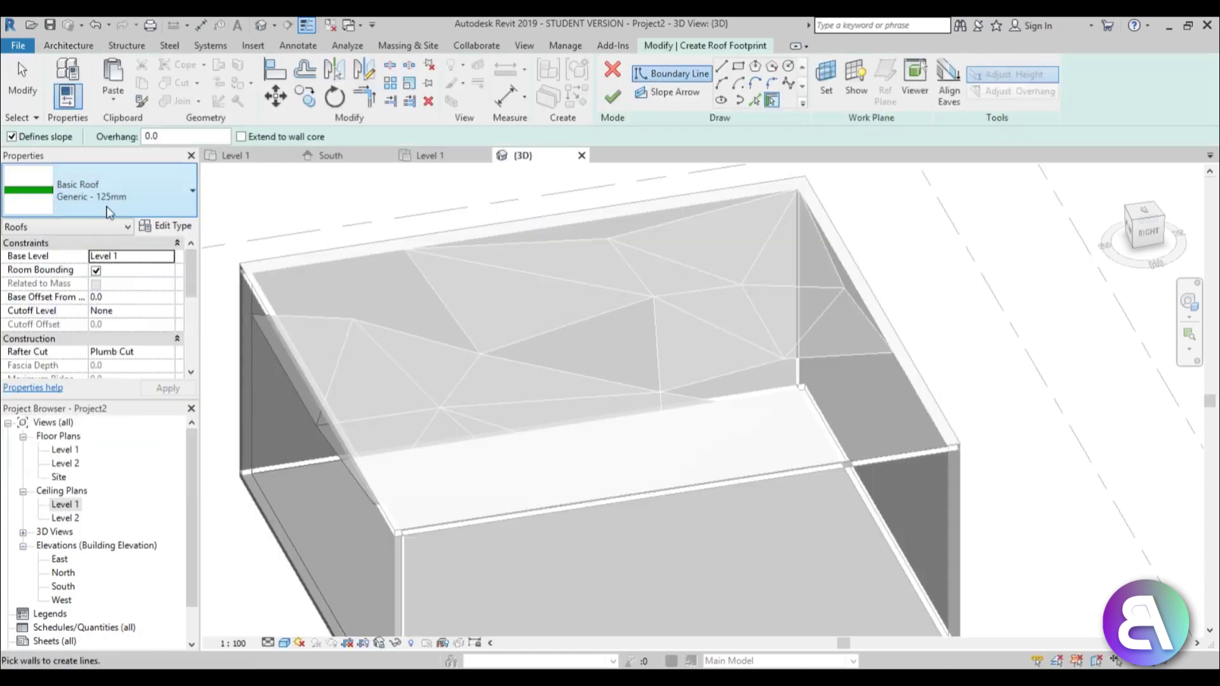
Step: Duplicate the roof type as a new type named 'my ceiling'
click(173, 228)
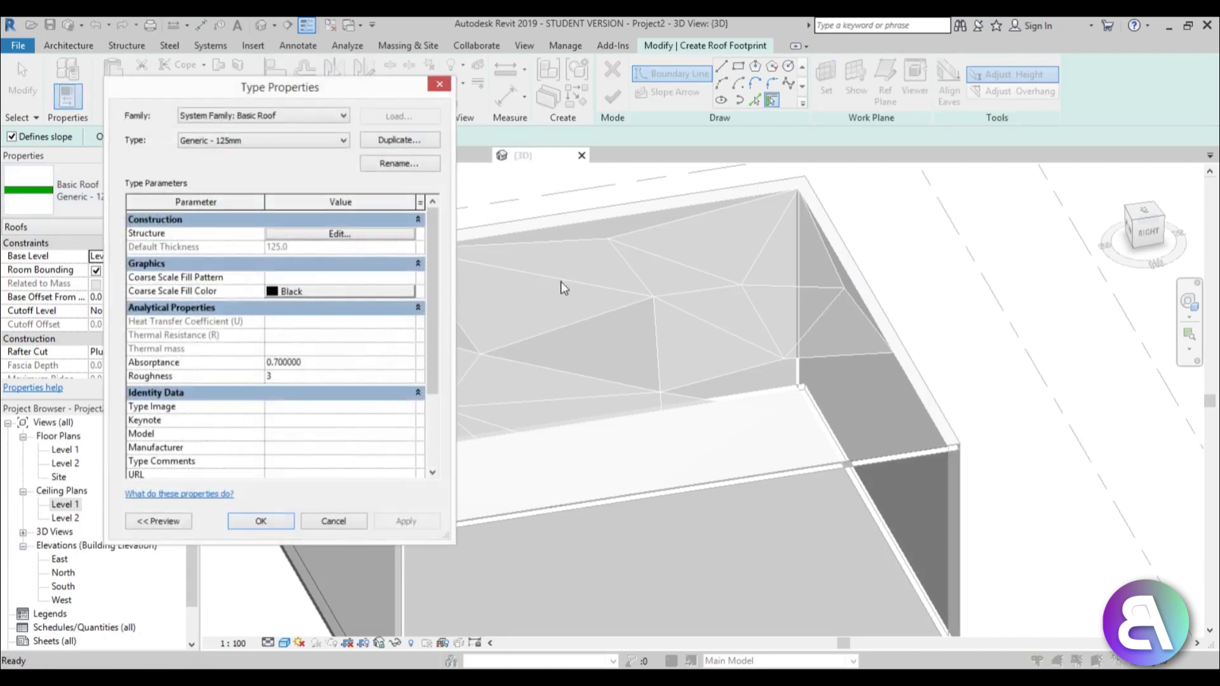
click(397, 139)
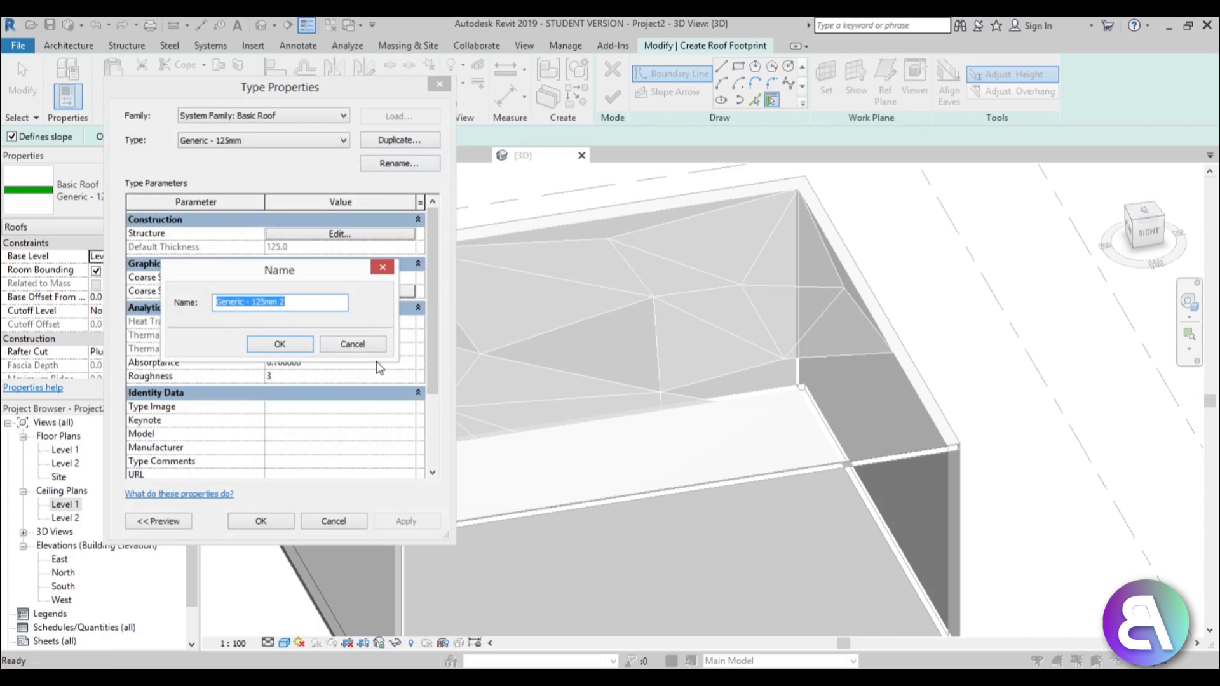
text(my ceiling)
key(Return)
Step: Give its structure layer a 20.0 thickness and the Siding, Clapboard material found by searching 'wood'
click(368, 234)
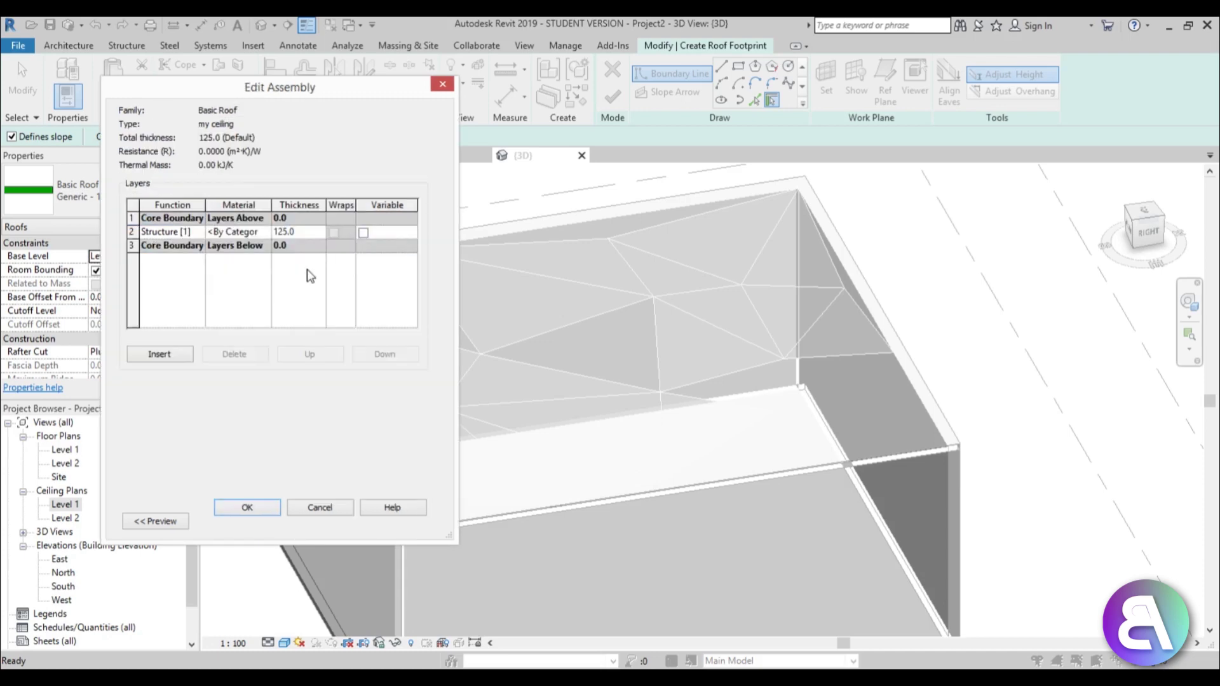
click(260, 234)
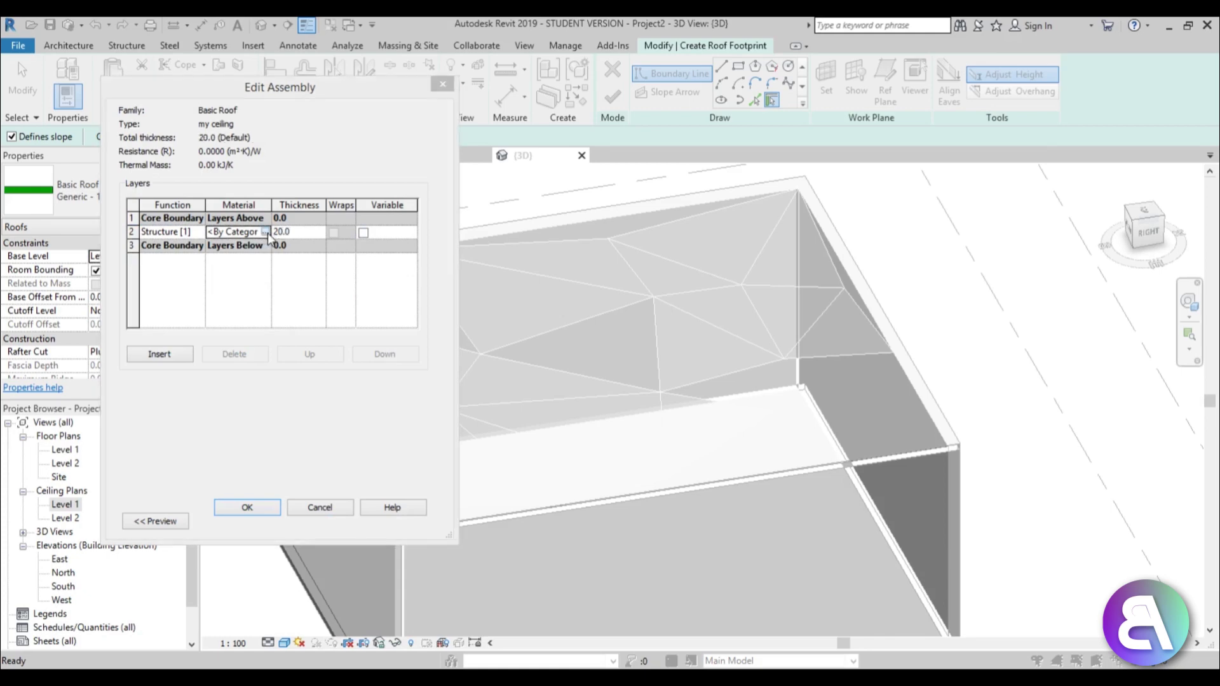
click(265, 232)
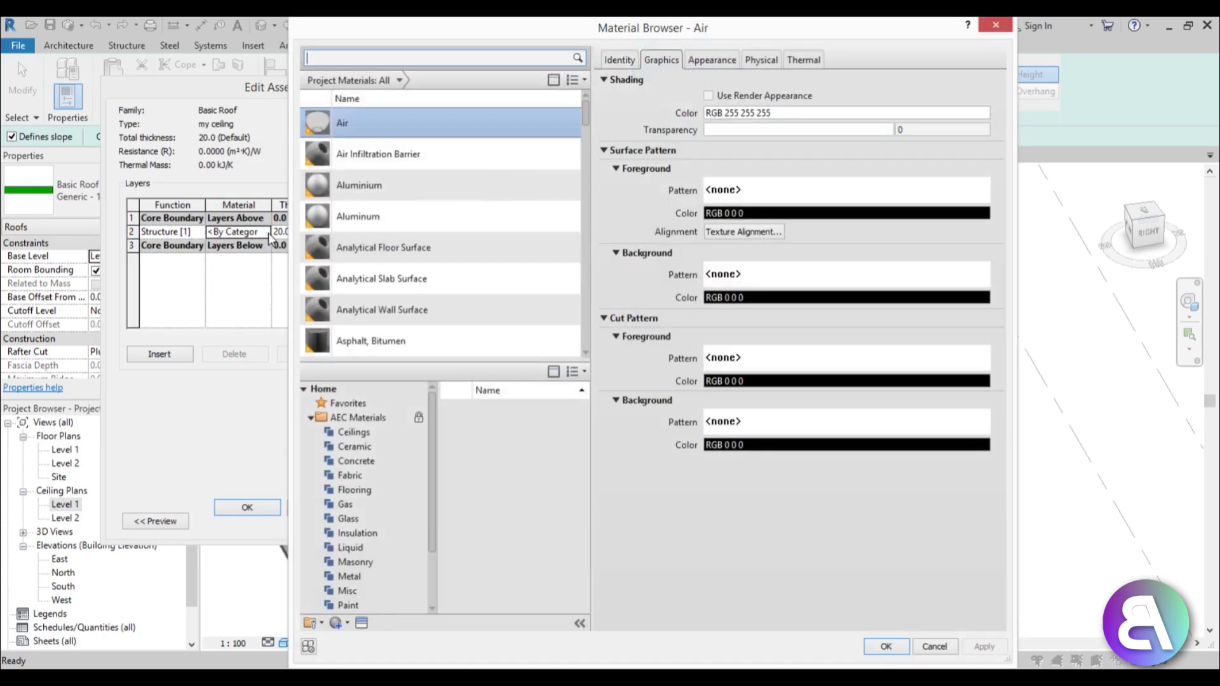
click(401, 64)
text(wood)
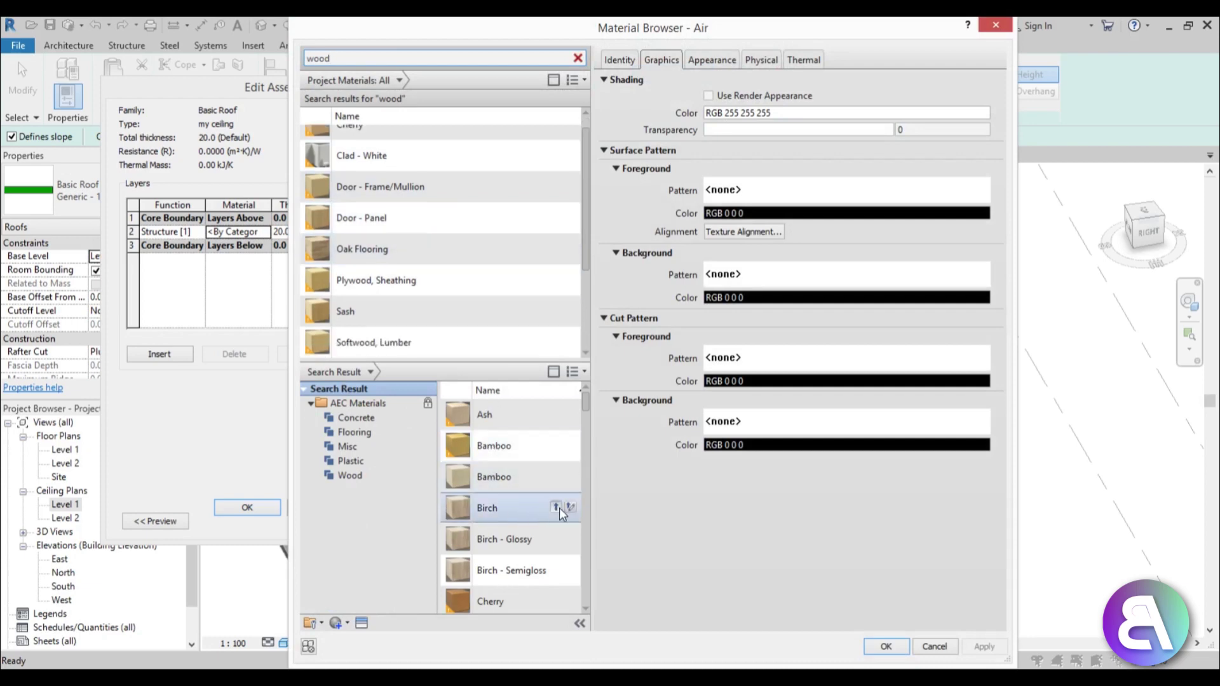
drag(586, 401, 568, 552)
scroll(568, 551, down, 3)
scroll(552, 502, up, 1)
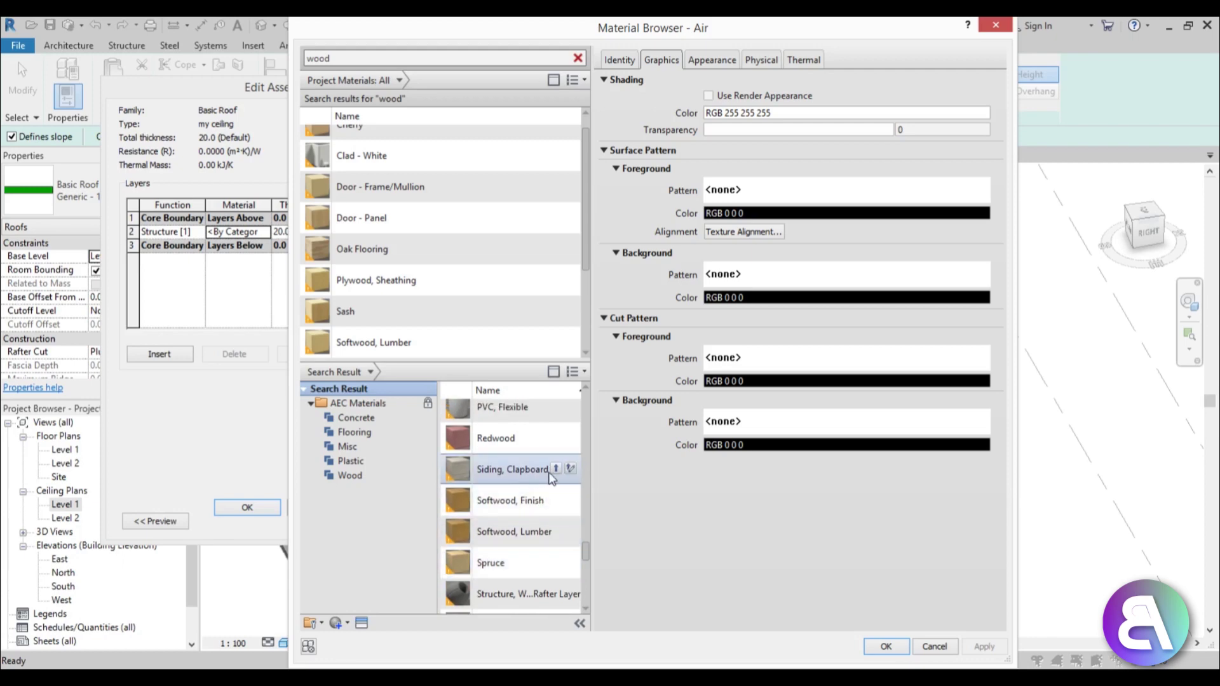
click(555, 468)
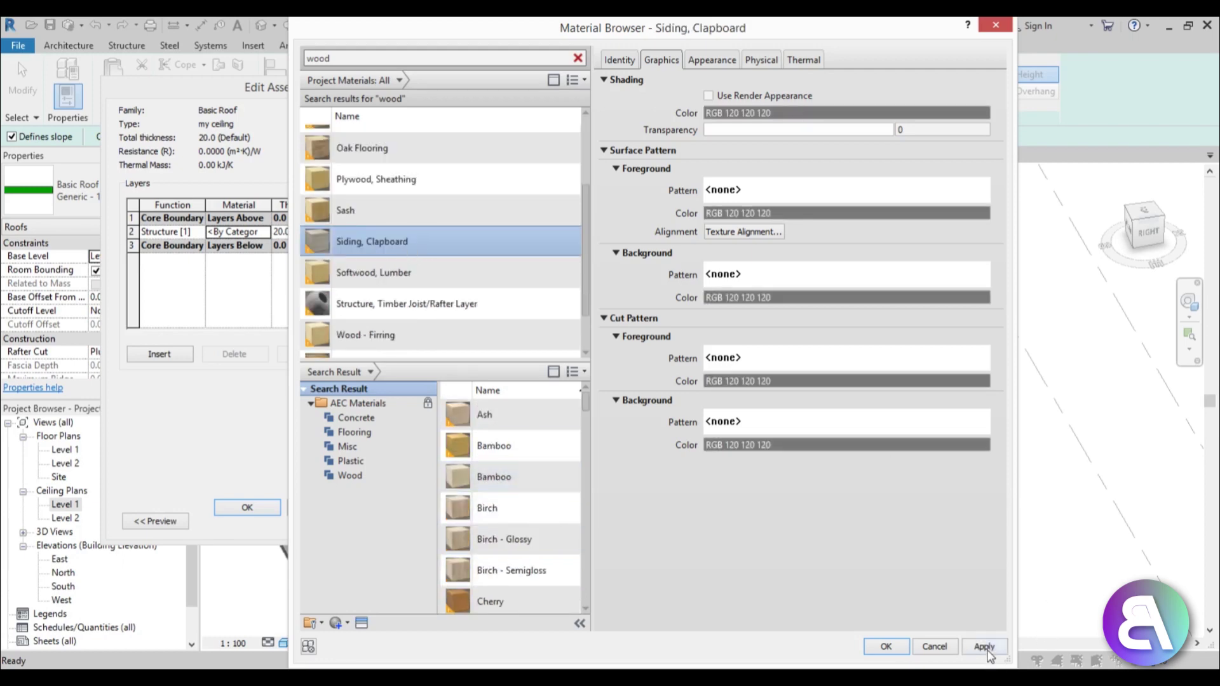
click(886, 646)
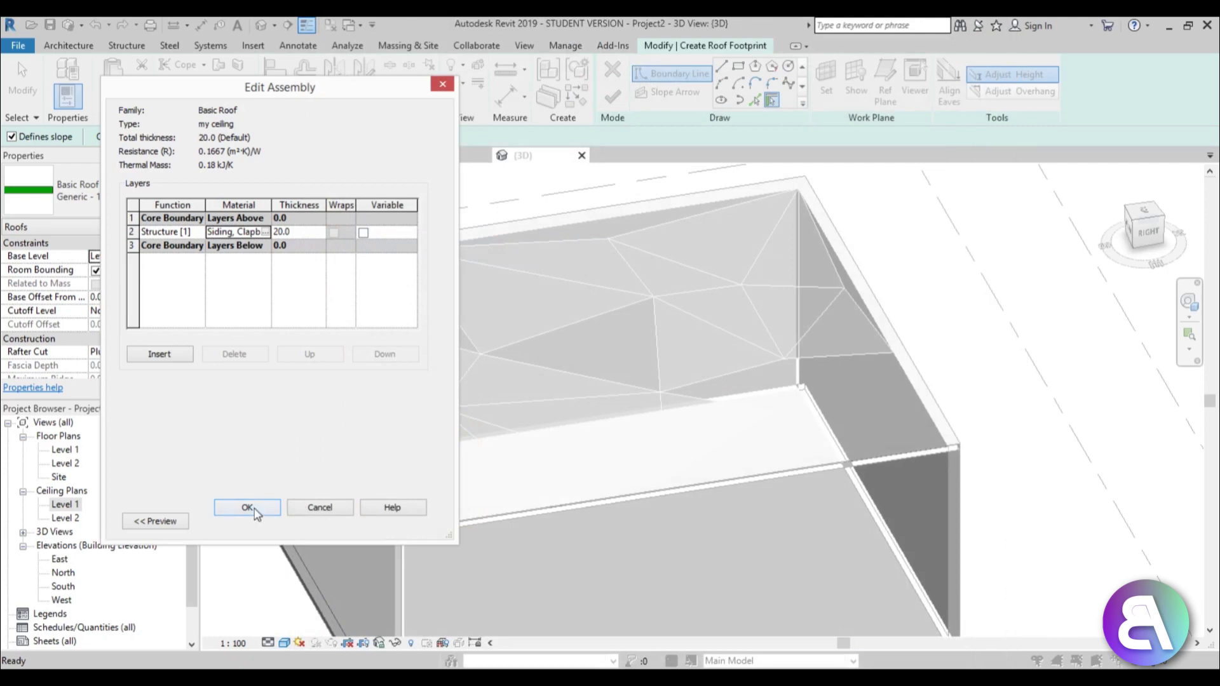
click(248, 508)
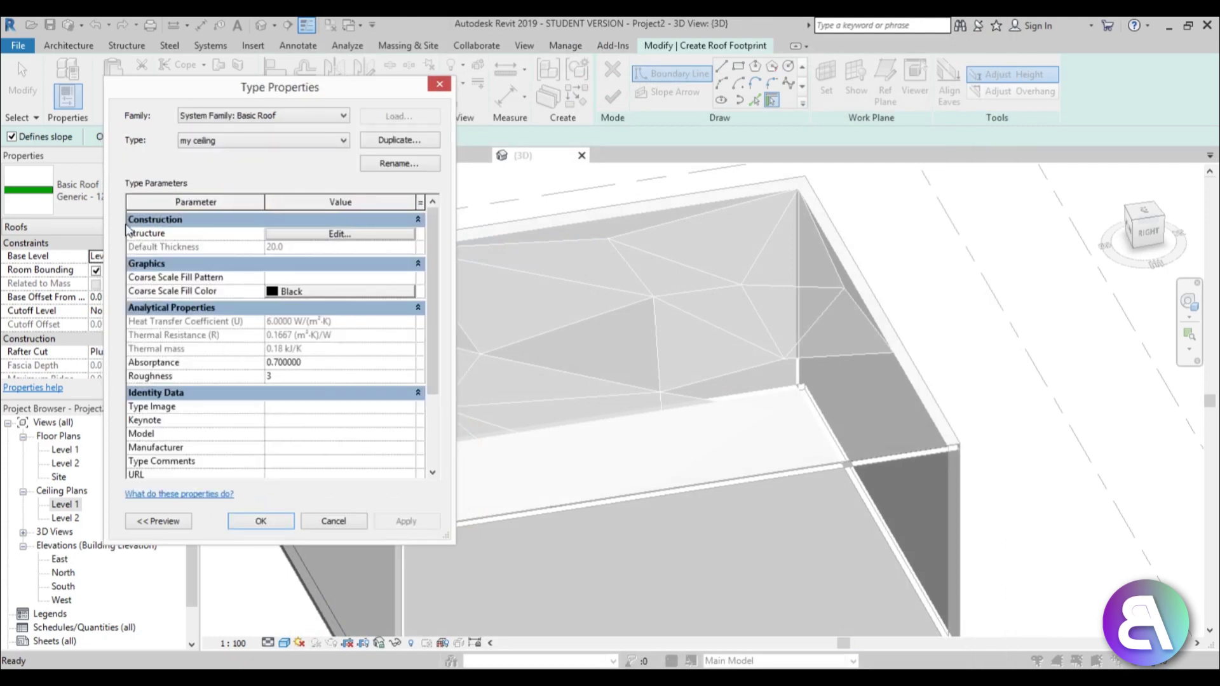
Step: Duplicate the roof type as 'my ceiling 2' and make its 20 mm structure layer Birch
click(383, 142)
key(Return)
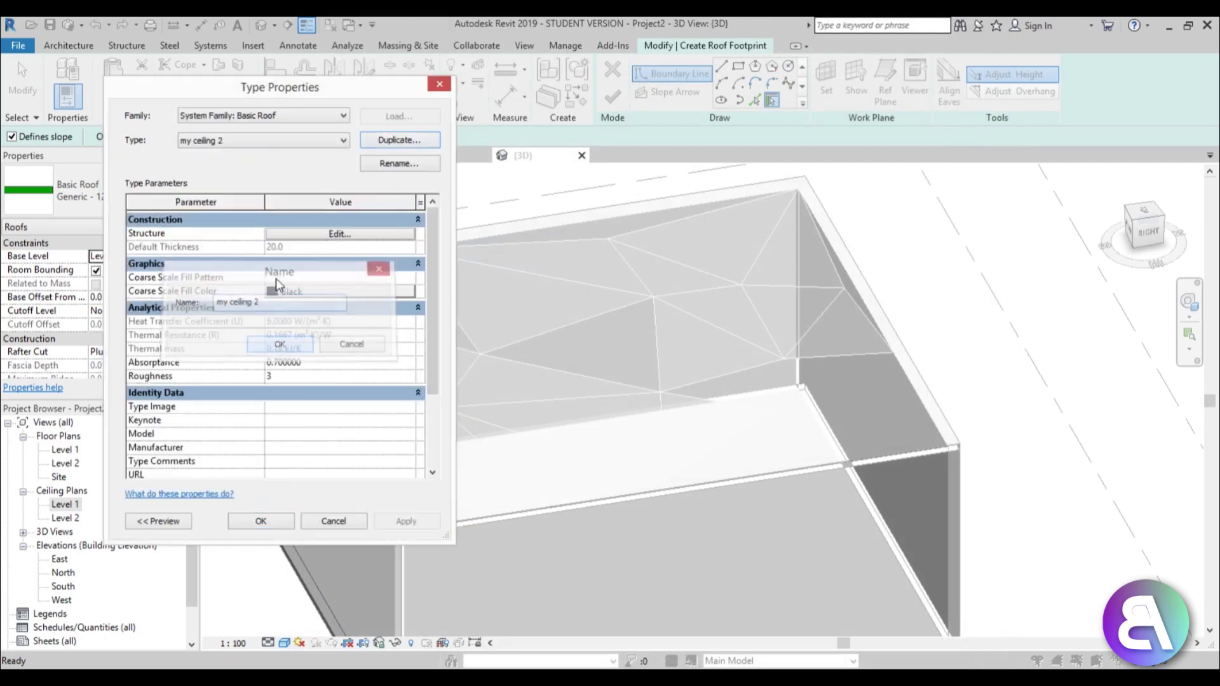
click(351, 234)
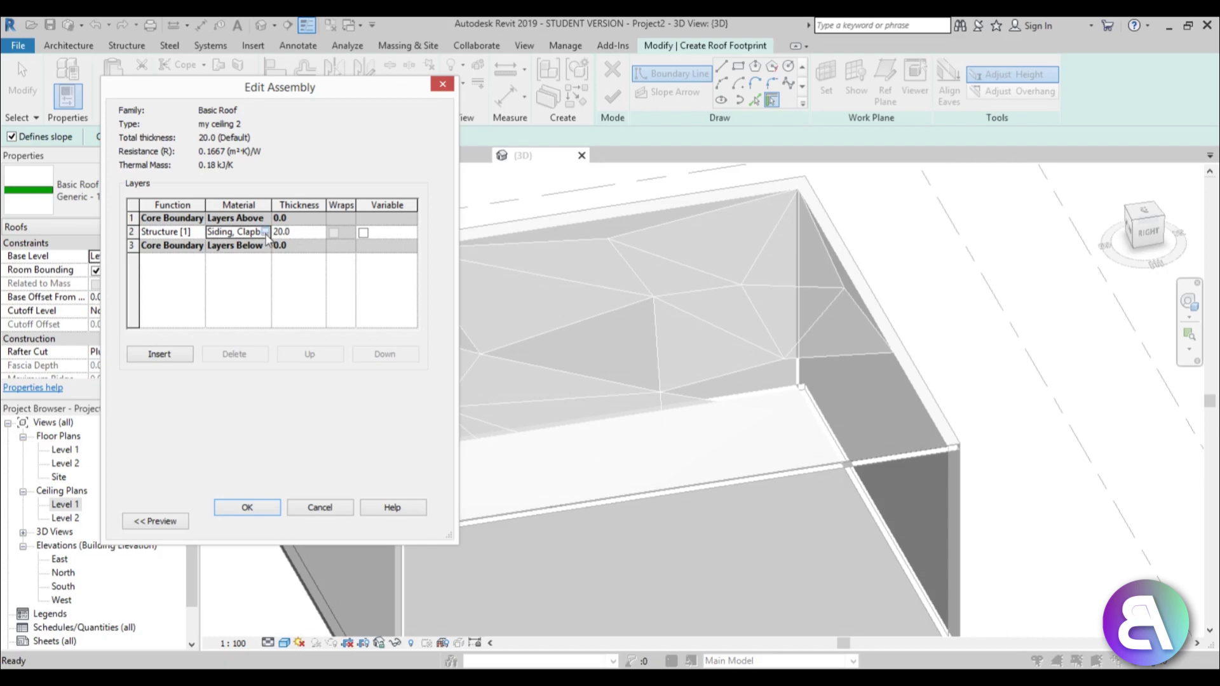
click(265, 233)
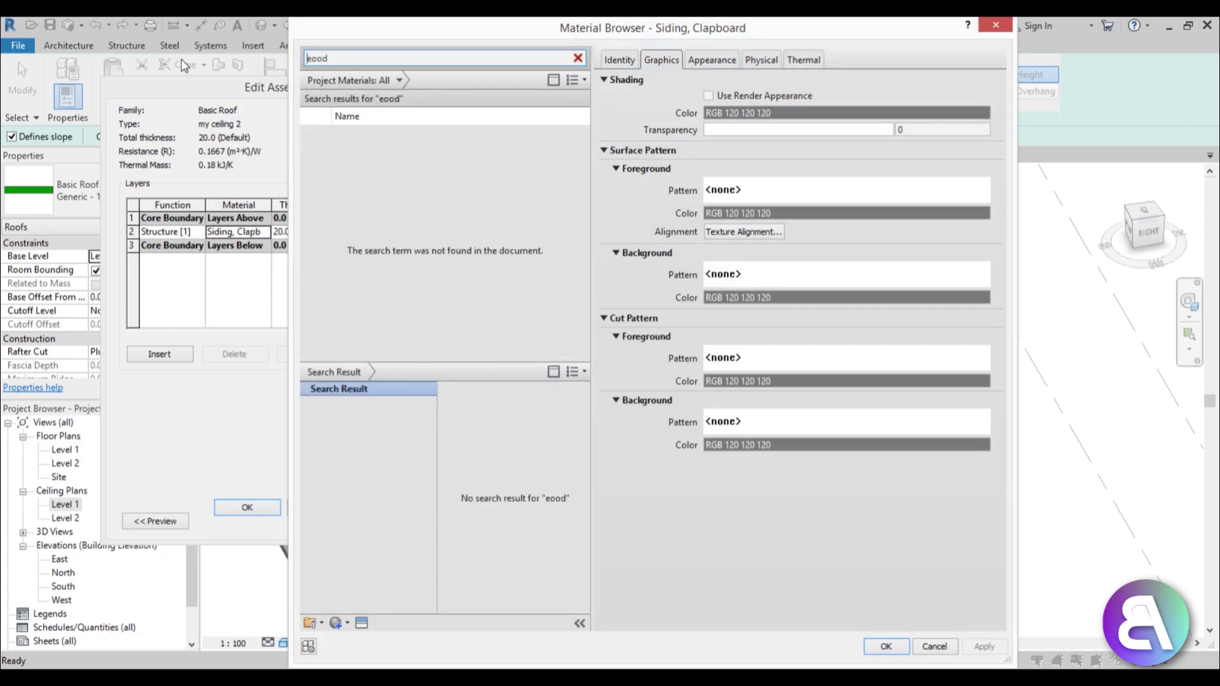
key(ctrl+a)
text(wood)
key(Return)
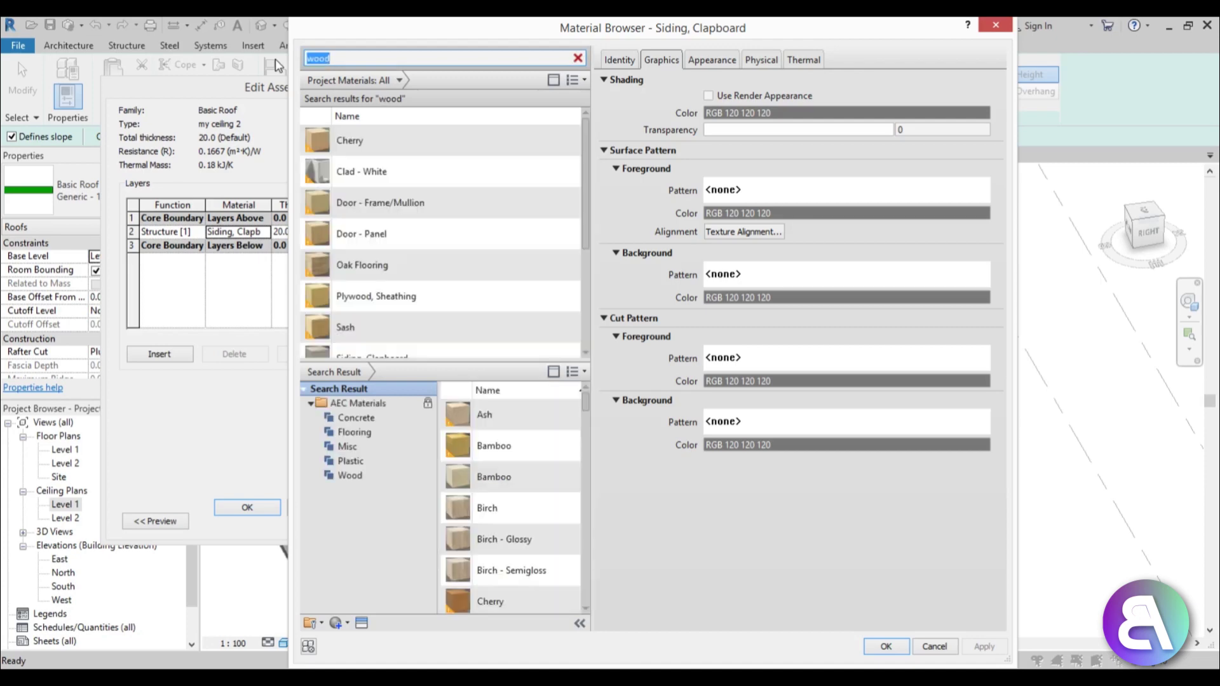
click(554, 507)
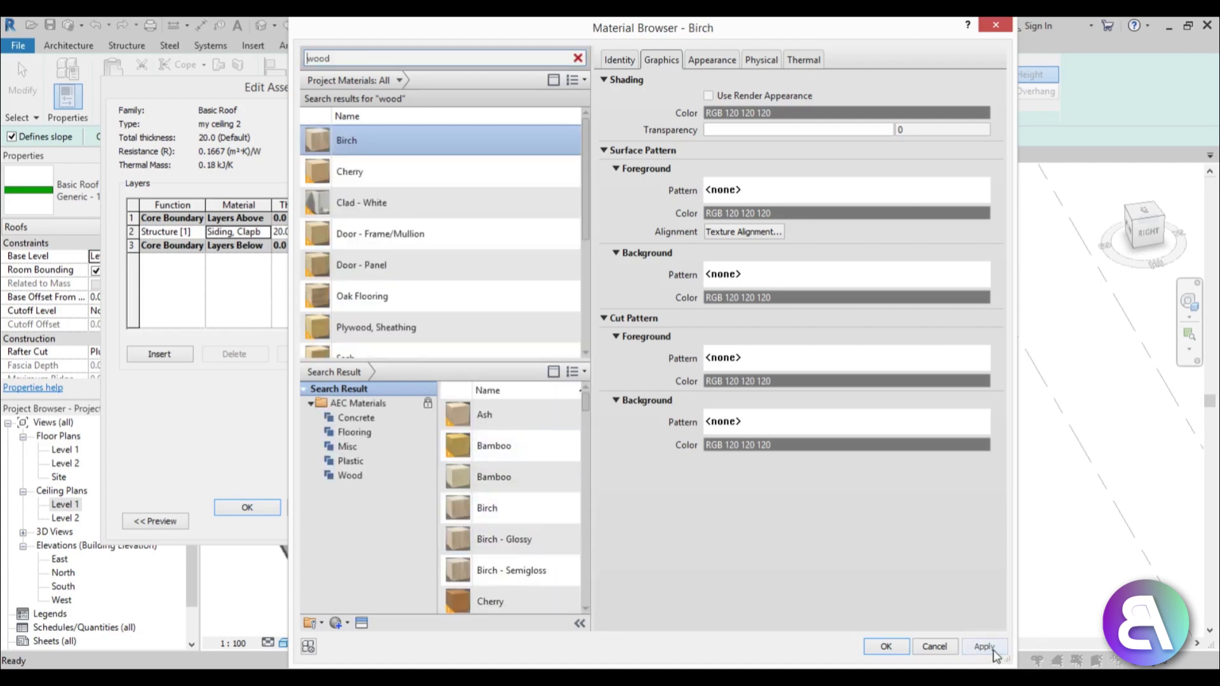
click(901, 651)
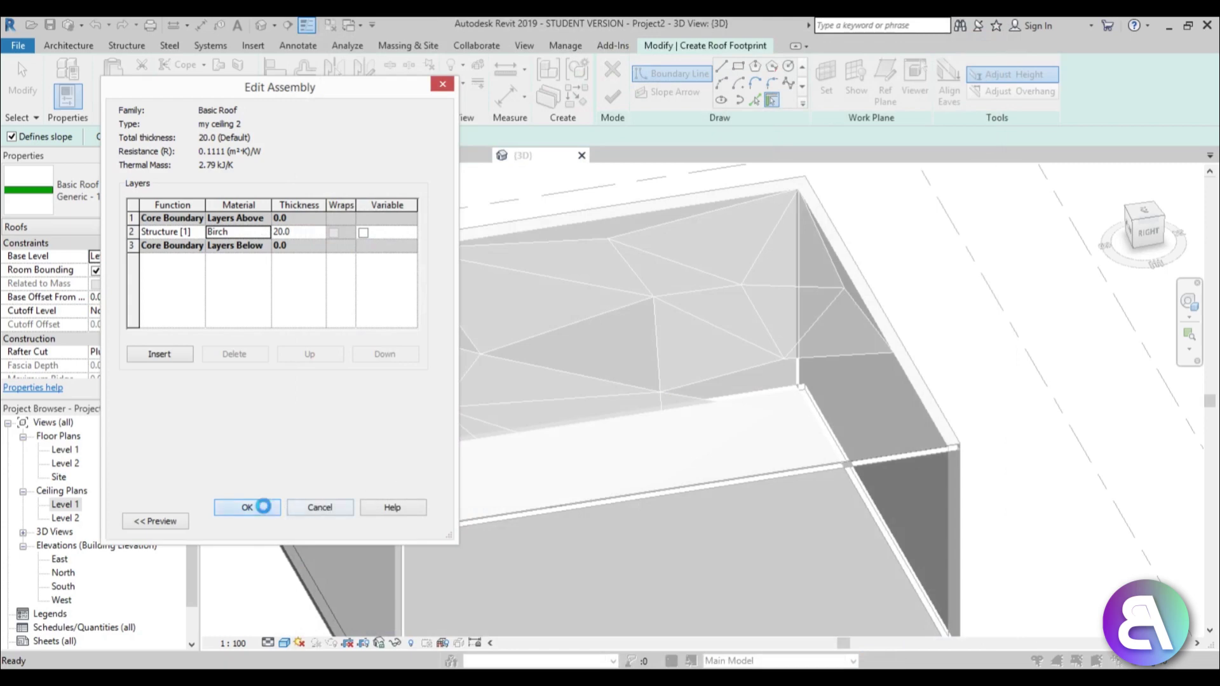
click(247, 507)
click(260, 521)
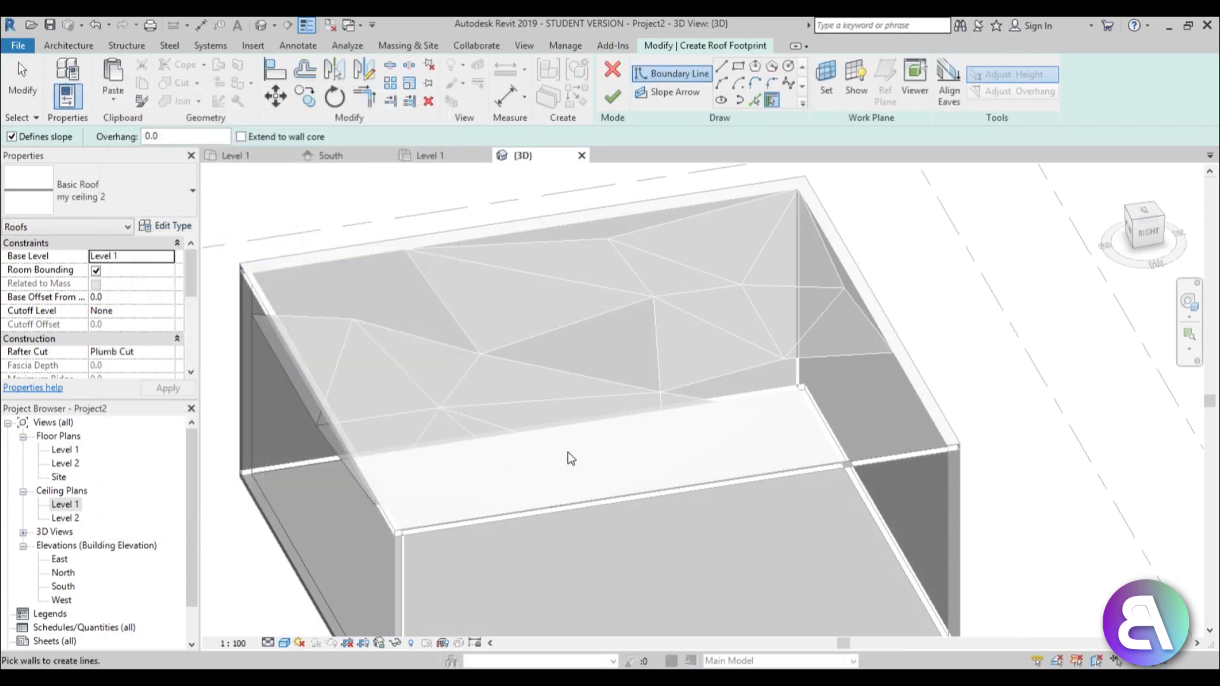
Step: Discard the unfinished roof footprint sketch
scroll(678, 361, down, 5)
mouse_move(678, 361)
shift+middle_down()
mouse_move(597, 411)
mouse_move(619, 355)
shift+middle_up()
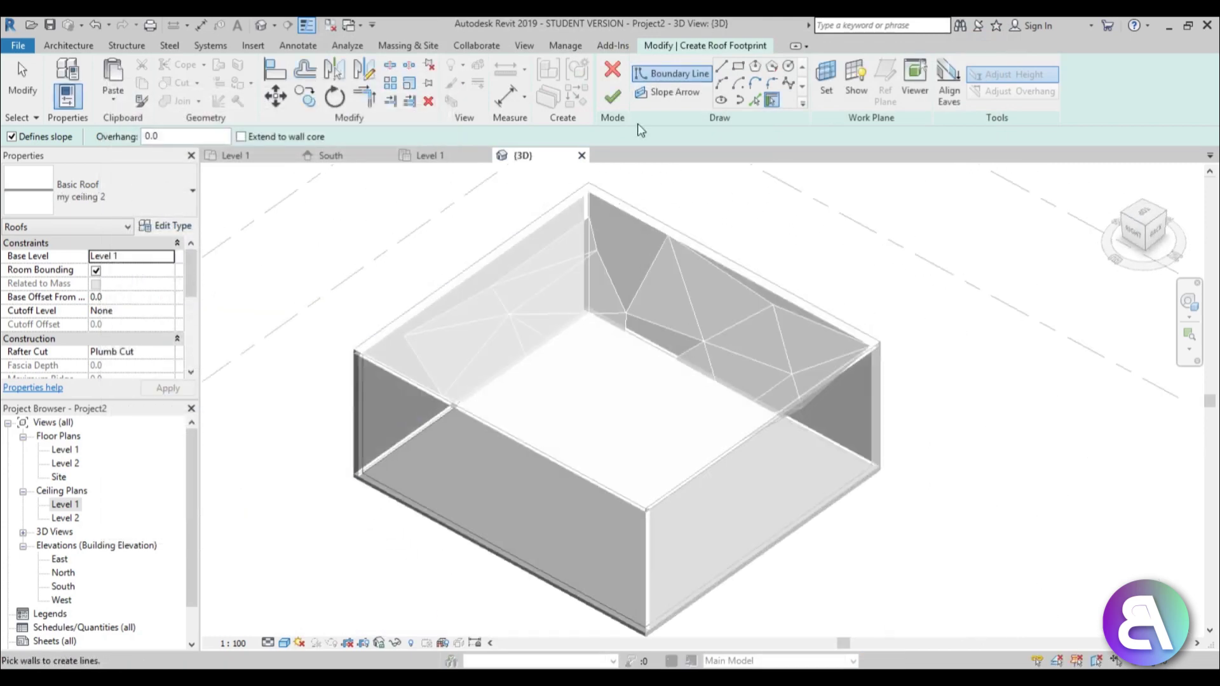
click(612, 70)
click(667, 361)
scroll(665, 383, up, 3)
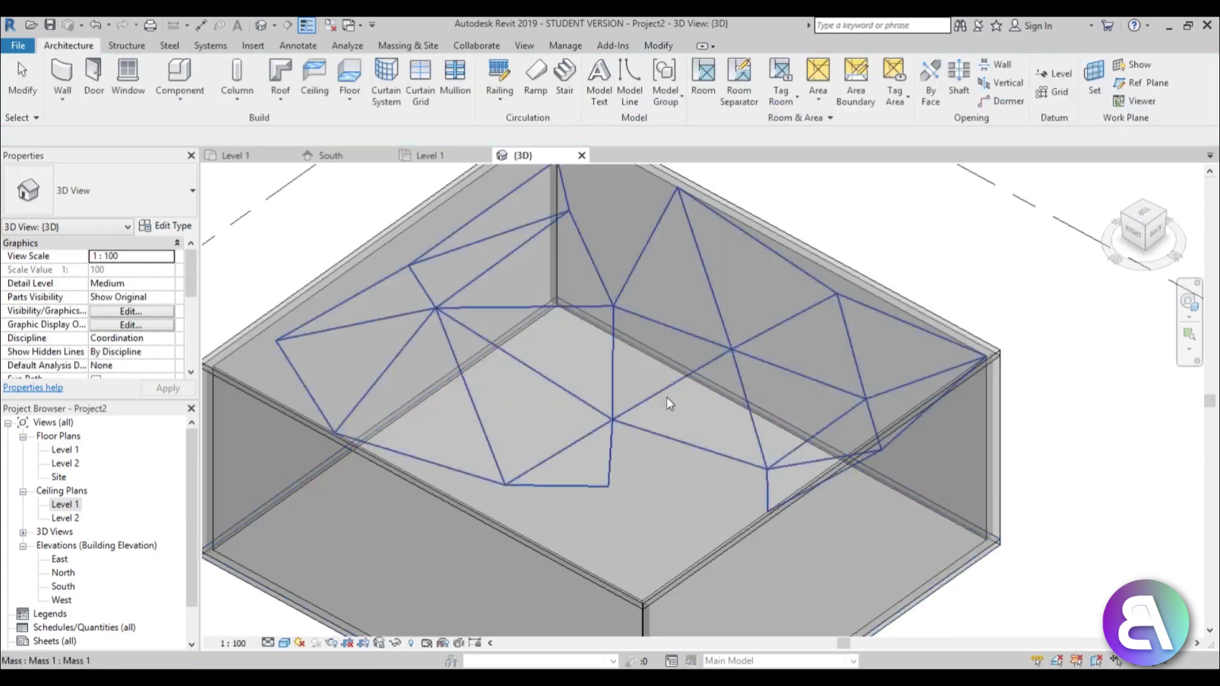
Step: Start Roof by Face, pick alternating triangular faces of Mass 1, and show the roof types
click(407, 45)
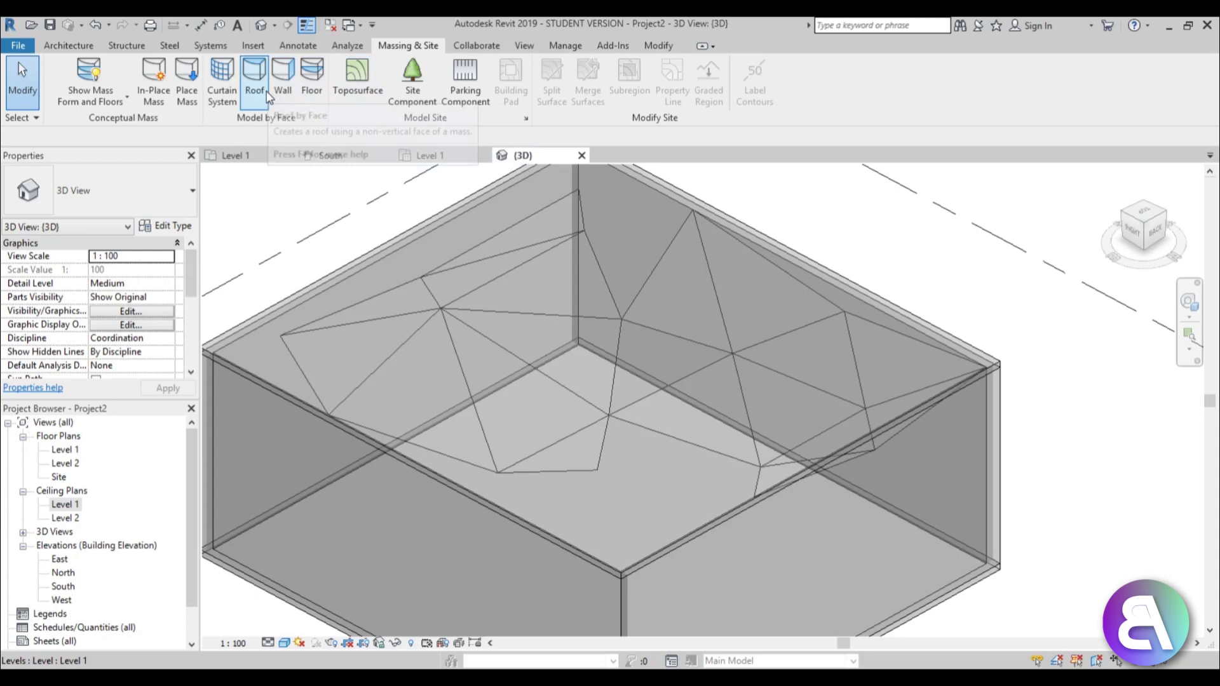
click(255, 80)
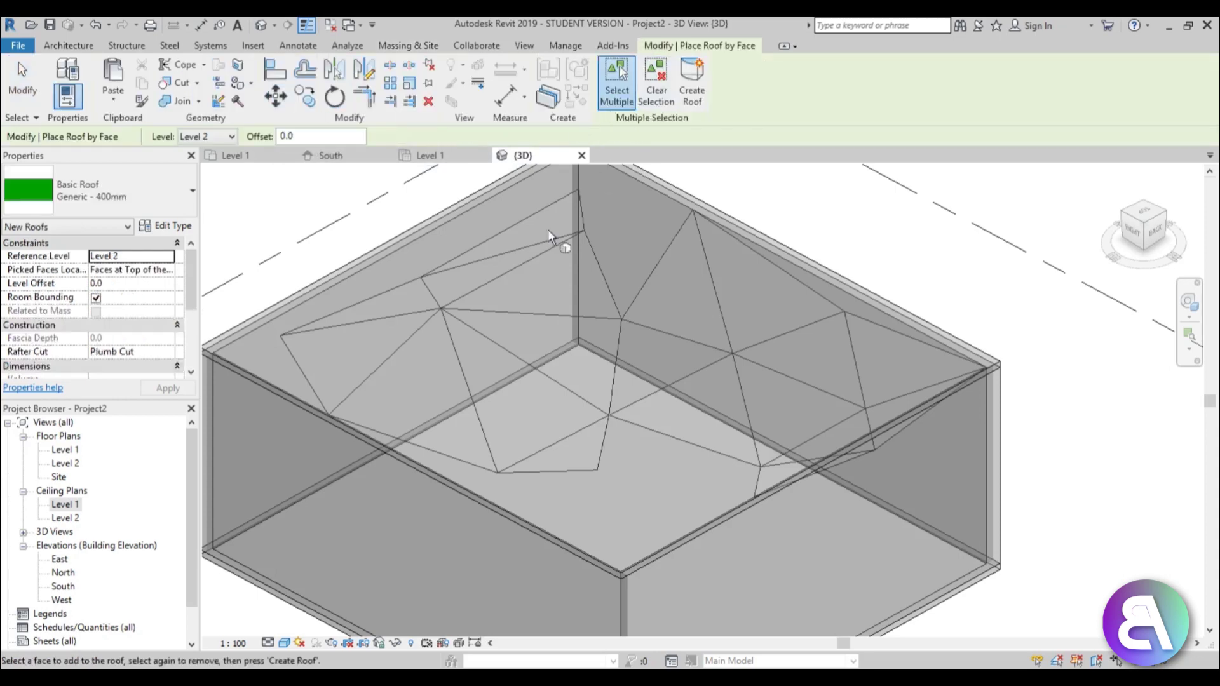
click(528, 249)
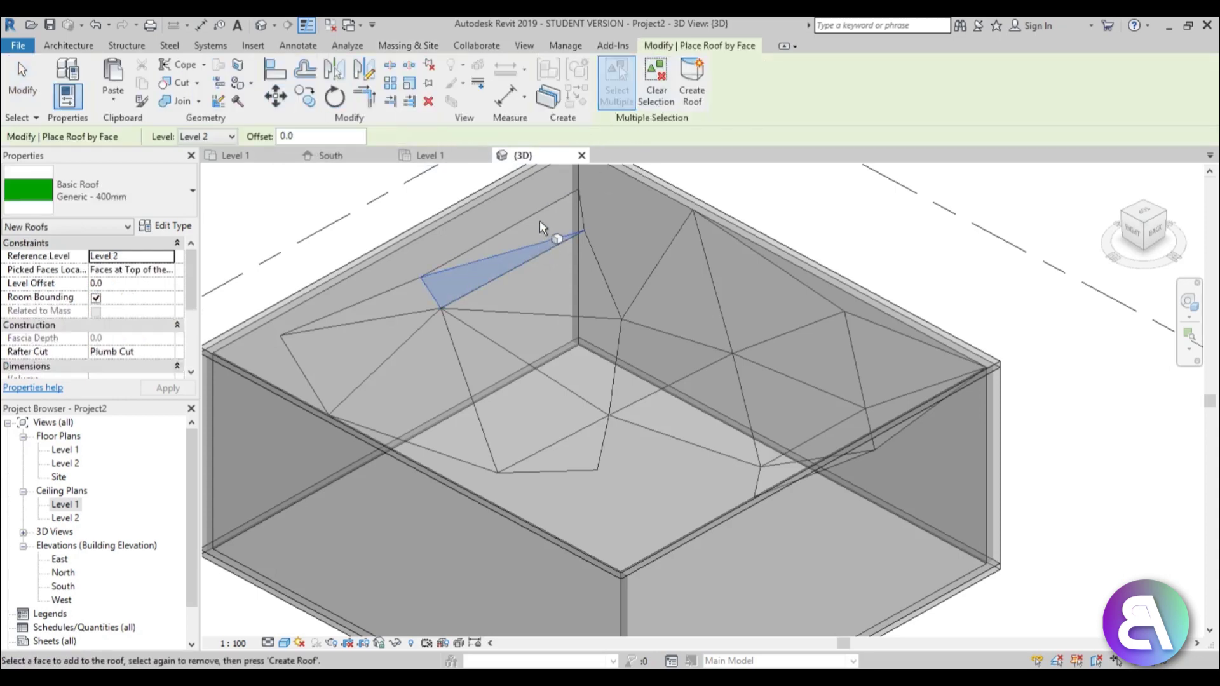
click(374, 325)
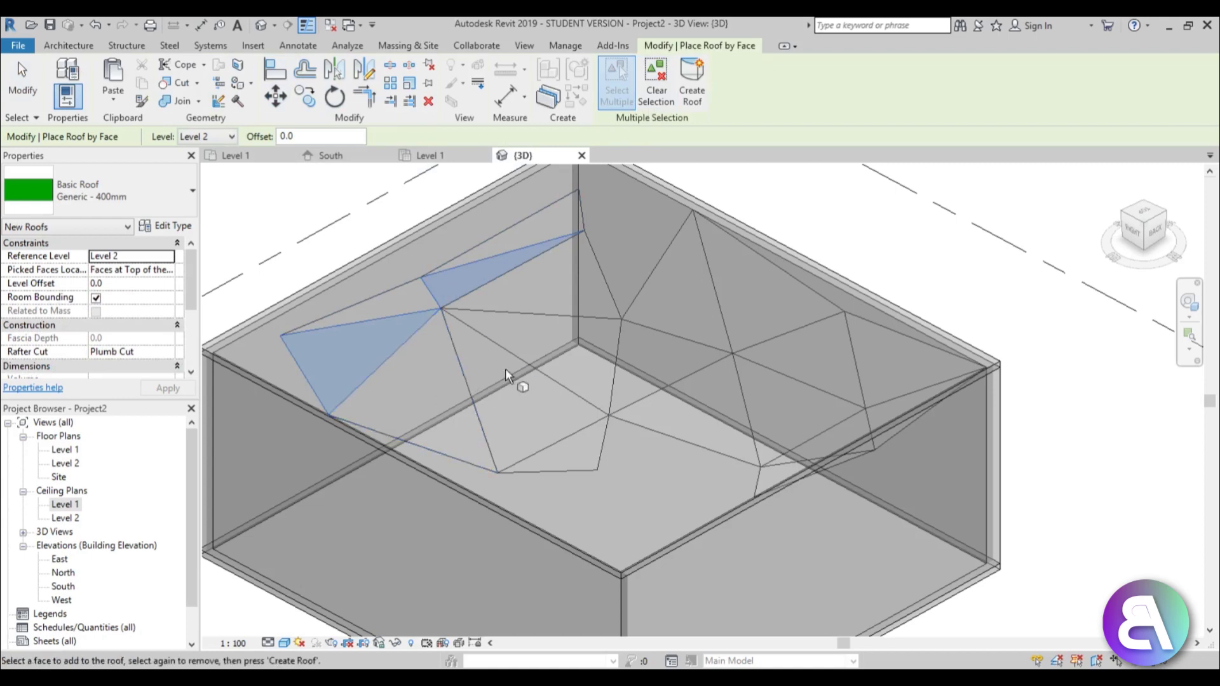
click(531, 374)
click(655, 420)
click(680, 286)
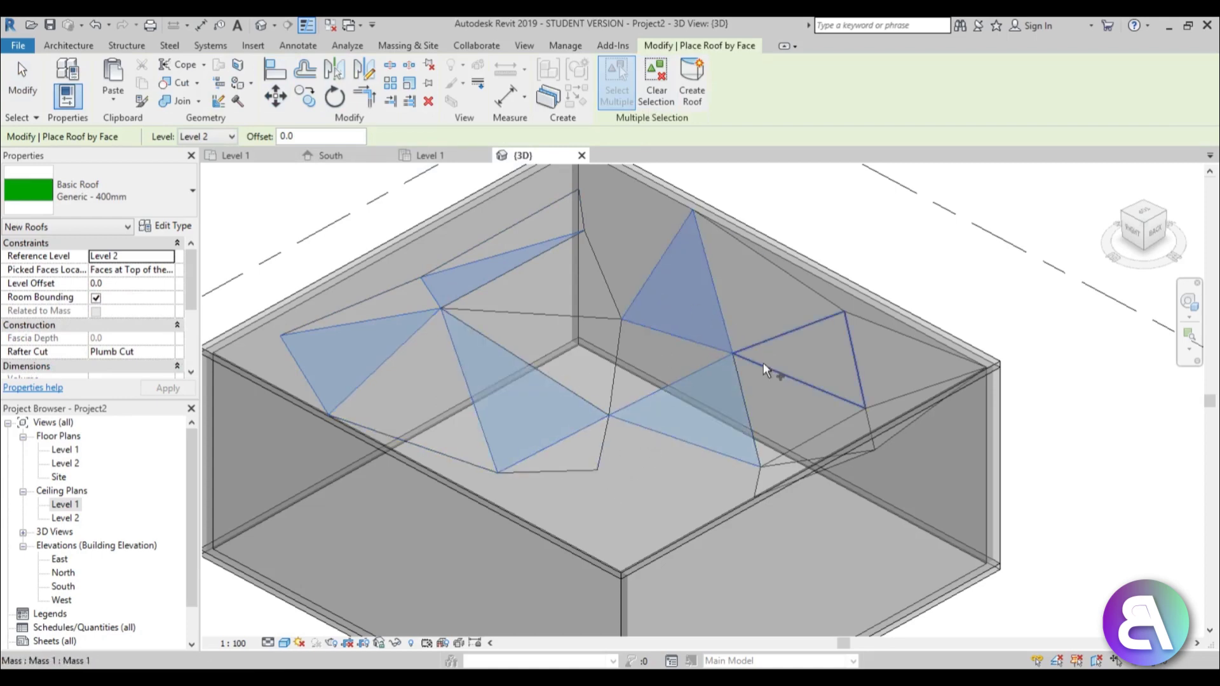
click(859, 378)
click(855, 452)
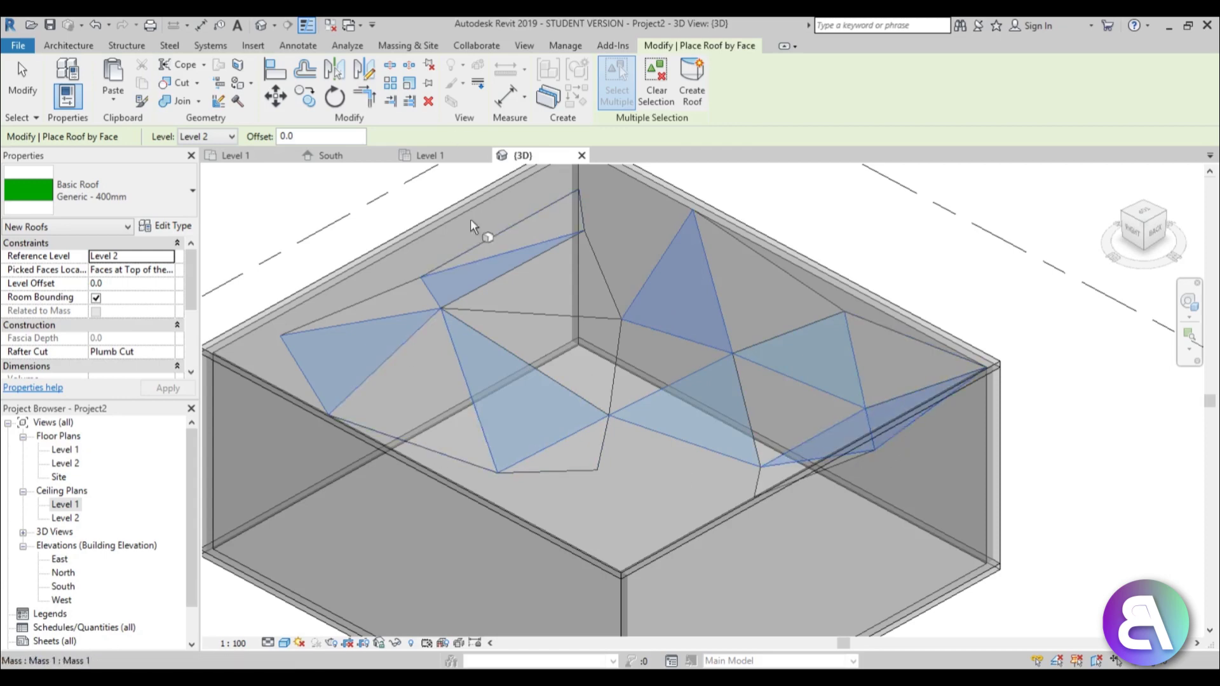
click(507, 230)
click(81, 198)
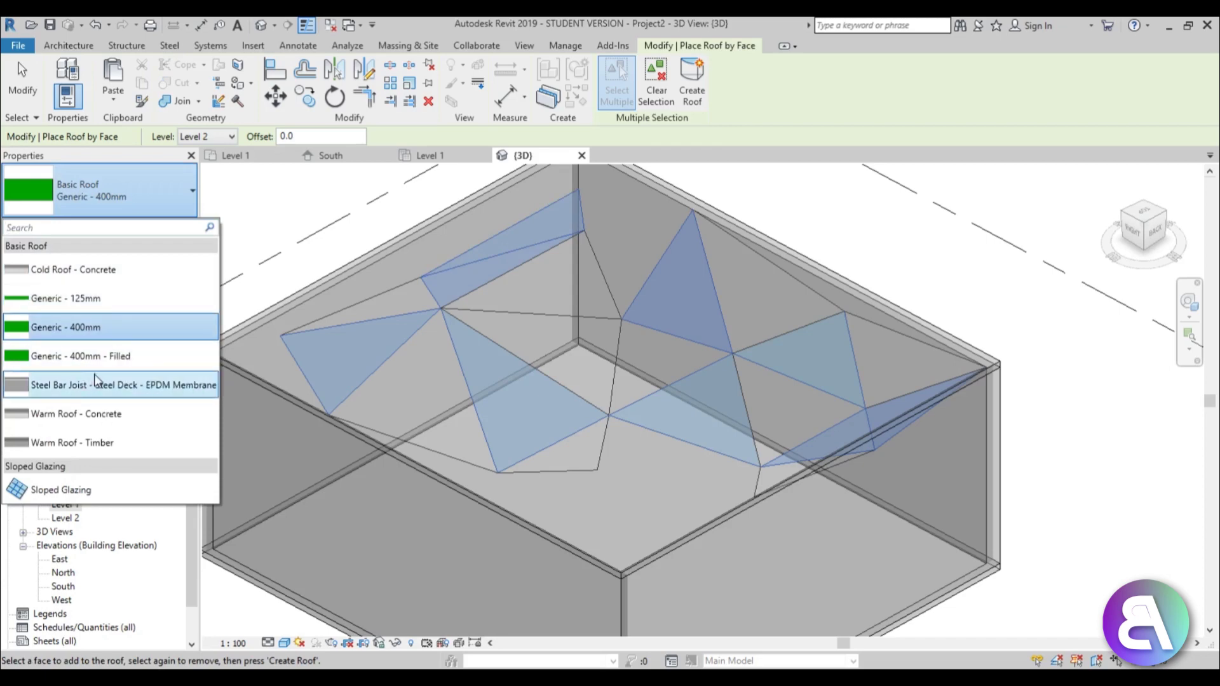
Step: Switch the roof to the Generic - 125mm type and bring up its type properties
click(108, 328)
click(129, 200)
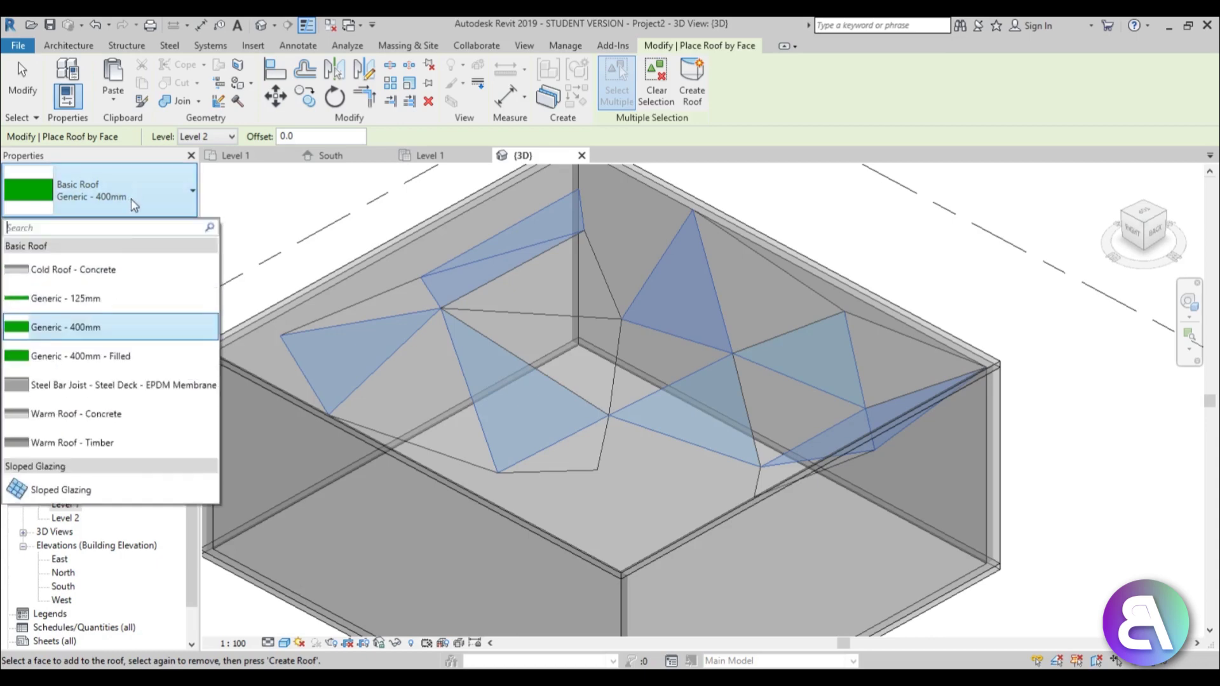
click(101, 294)
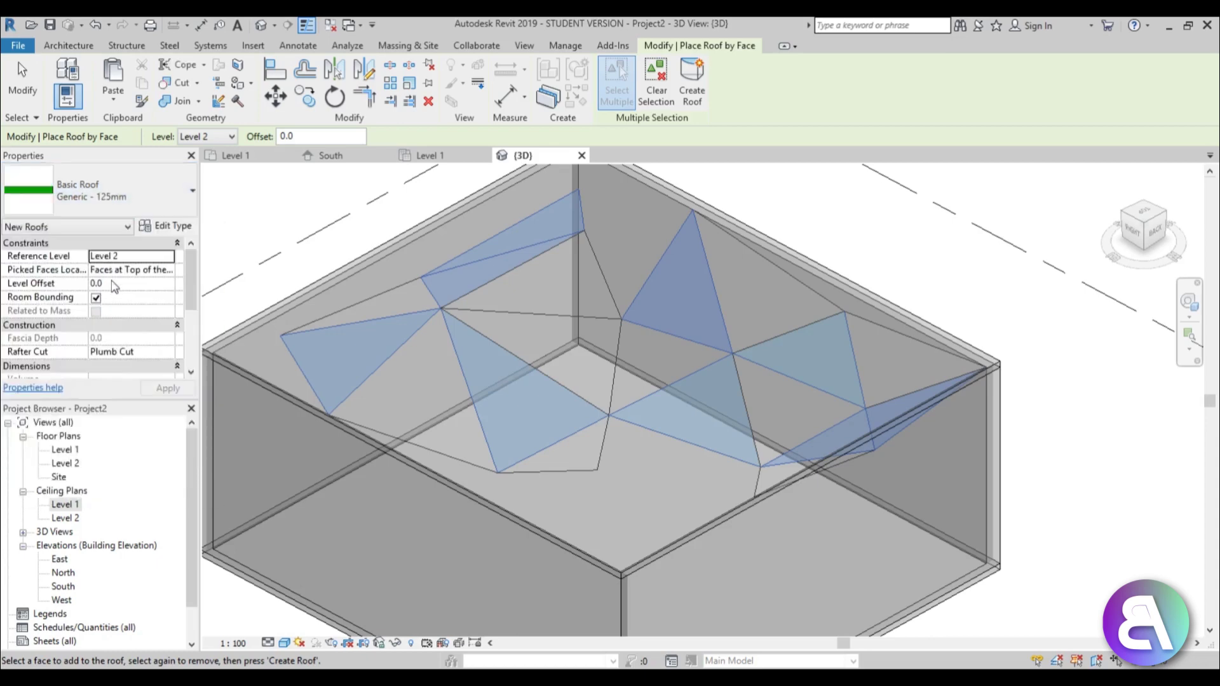
click(157, 213)
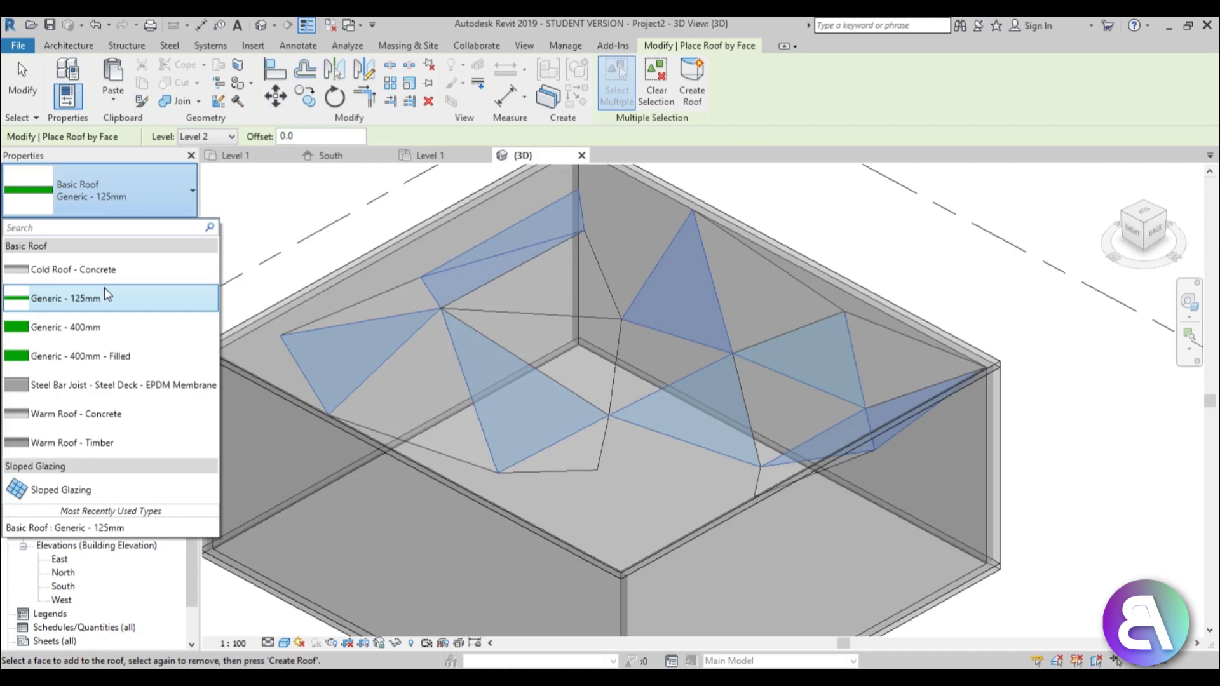
click(121, 204)
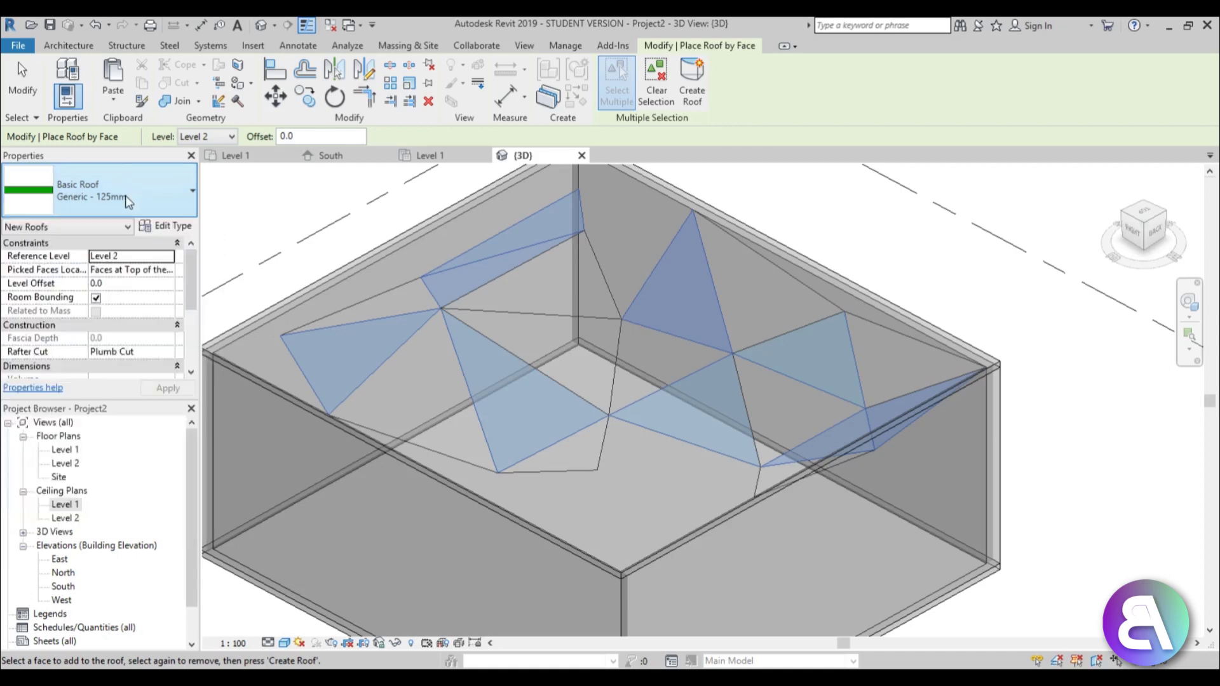
click(166, 225)
Step: Give the type's structure layer a 20 mm thickness and Birch material
click(359, 234)
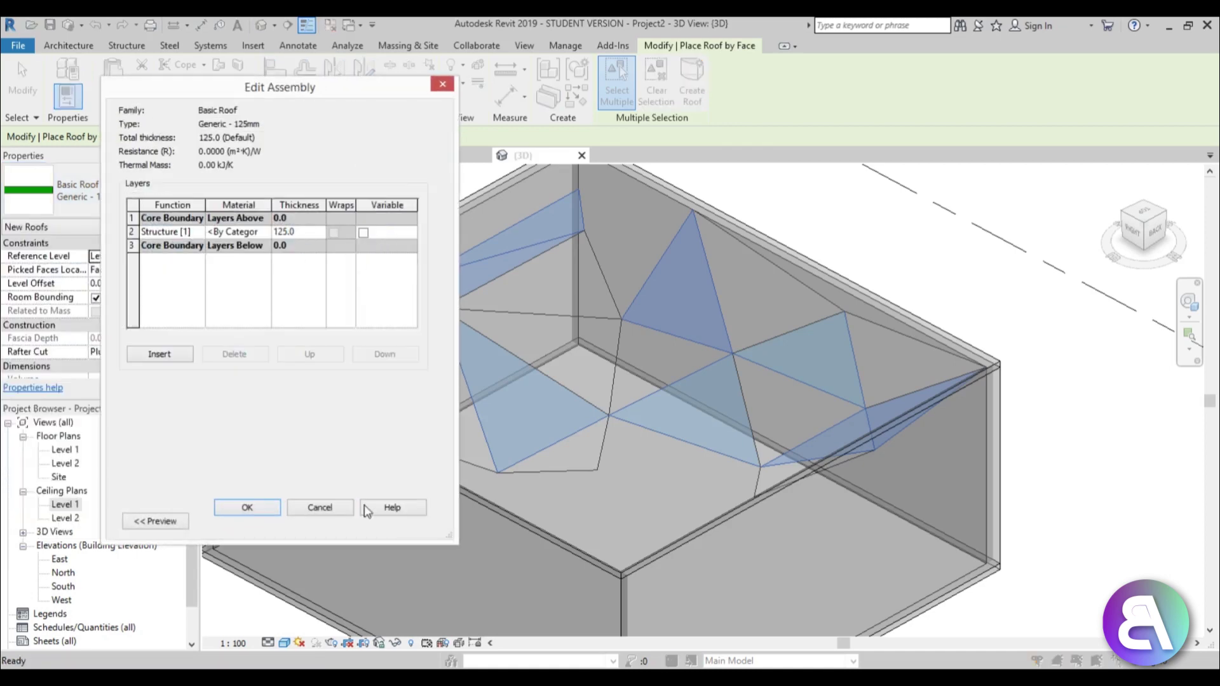
click(294, 237)
text(20)
key(Tab)
click(254, 233)
click(267, 233)
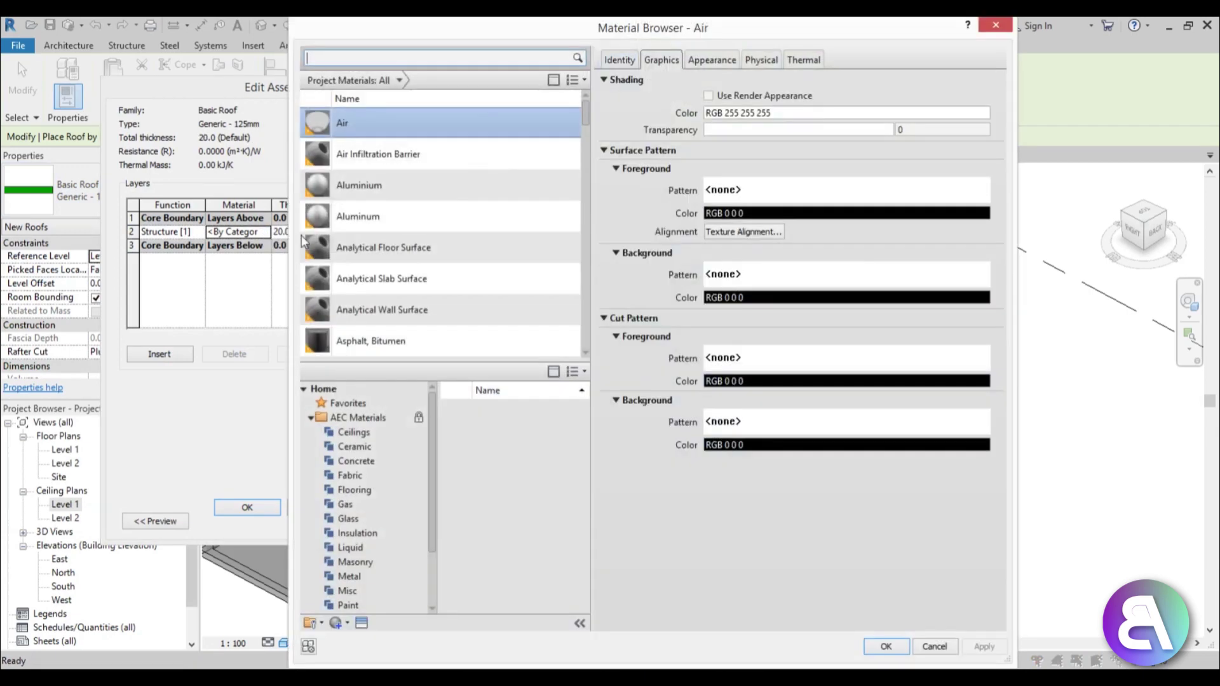
click(343, 59)
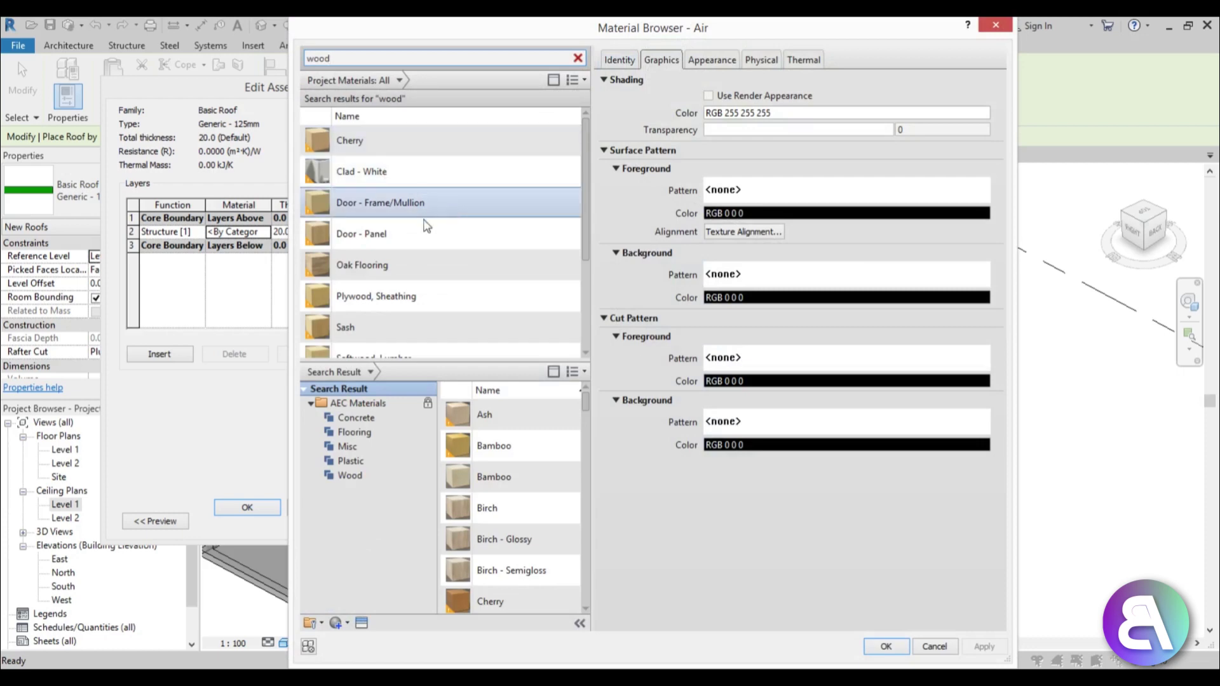
scroll(425, 221, down, 1)
click(555, 508)
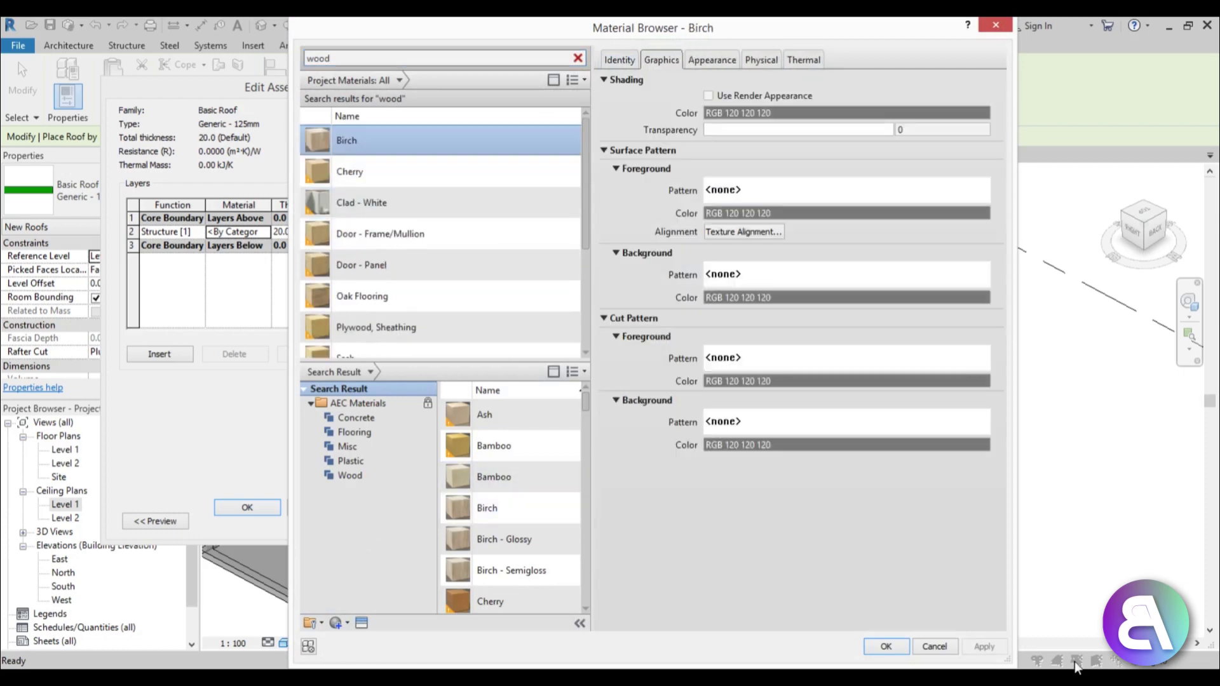
click(889, 647)
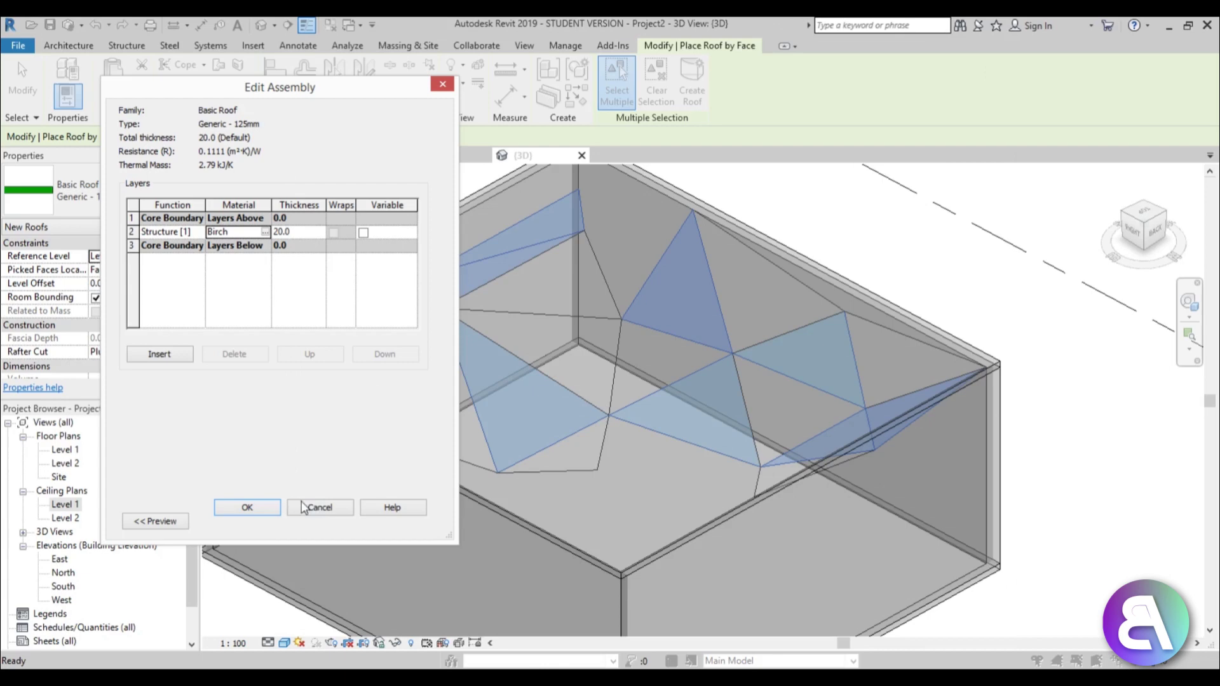
click(247, 507)
Step: Create a birch roof from the picked faces, then another from three more faces
click(250, 517)
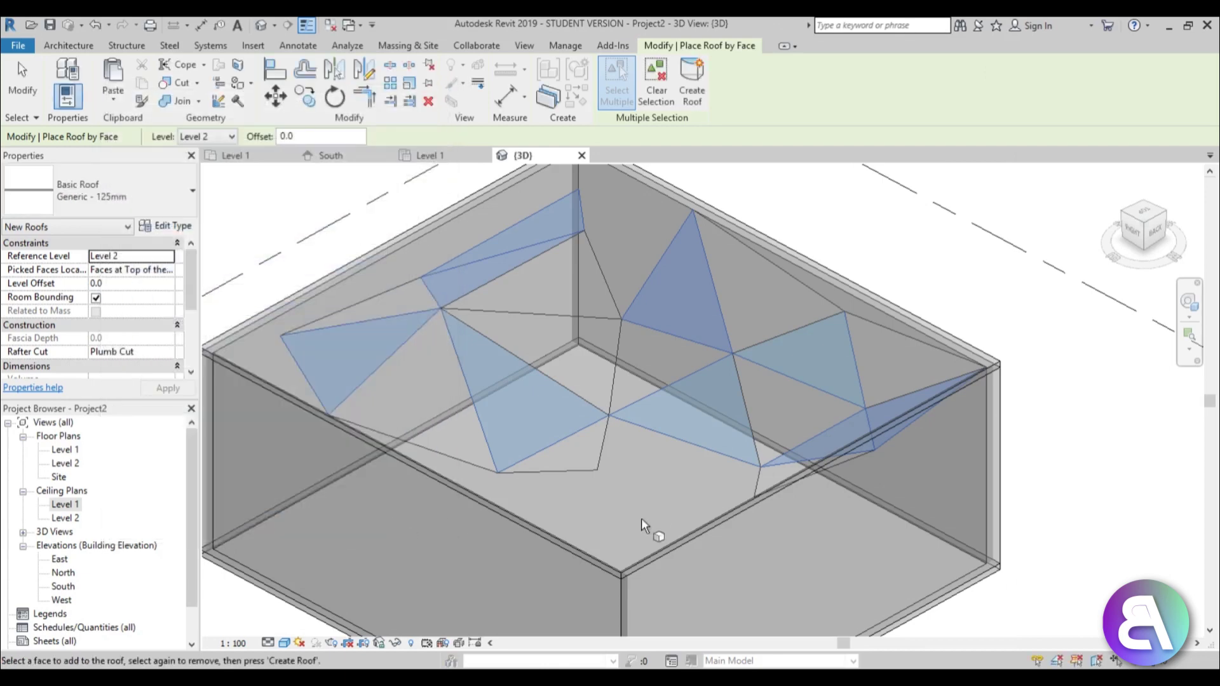
click(698, 88)
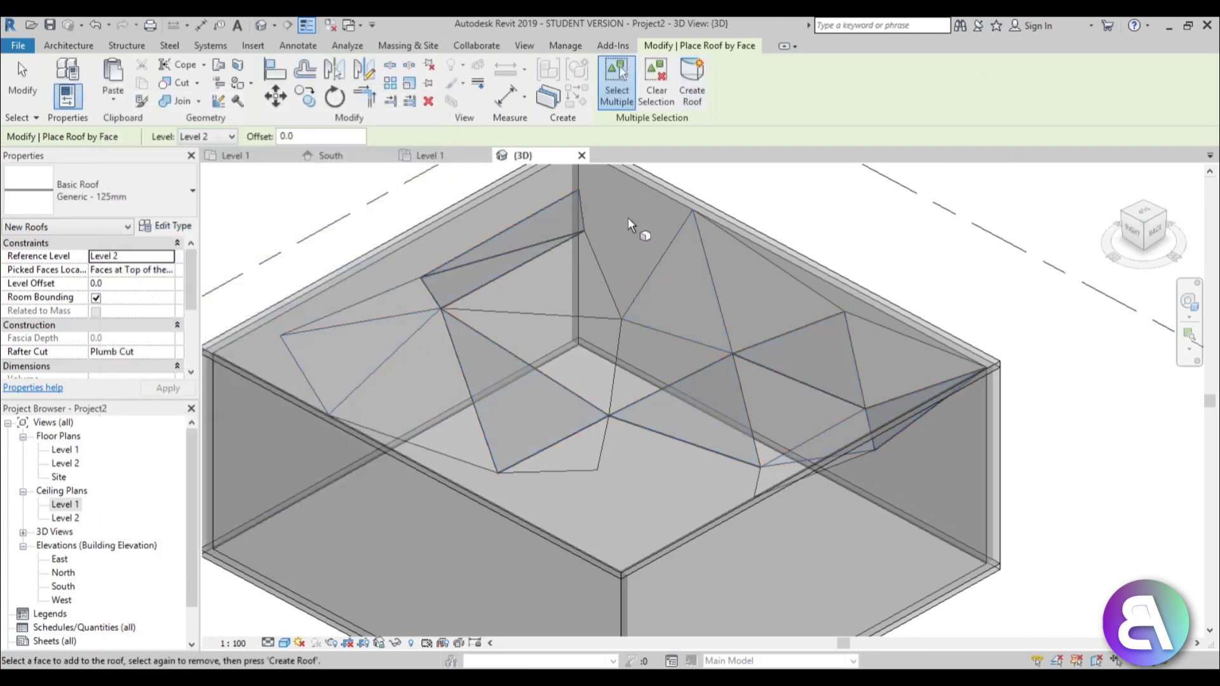
click(384, 361)
click(662, 272)
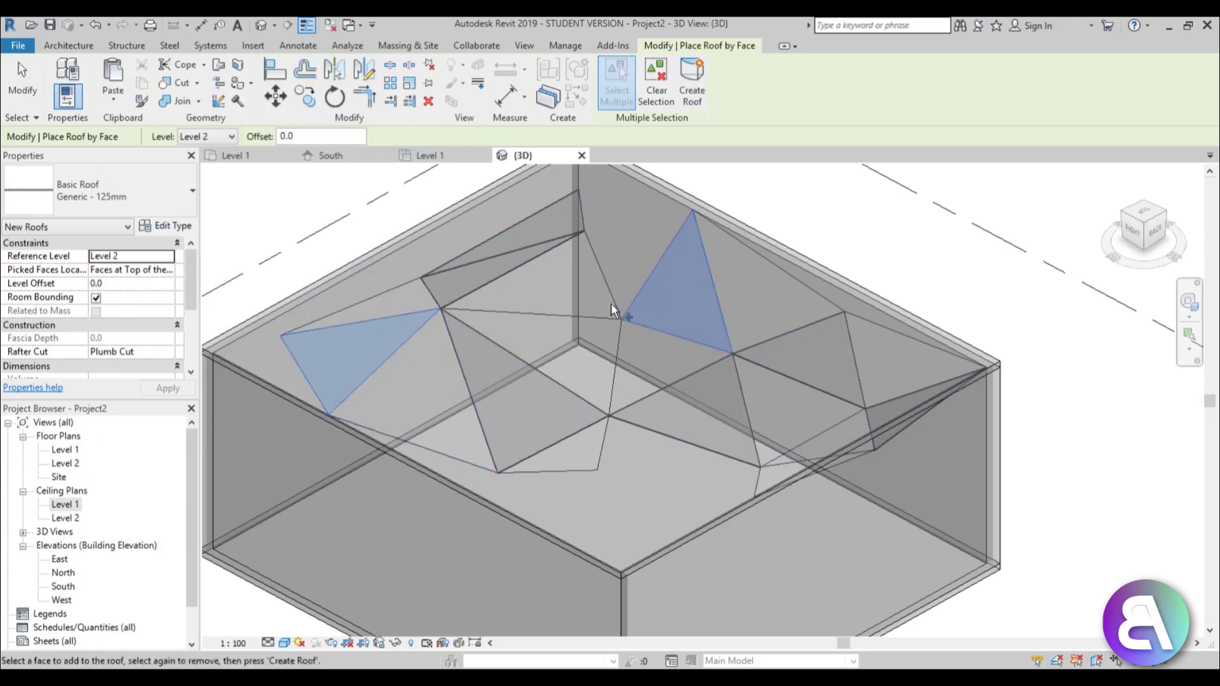
click(790, 474)
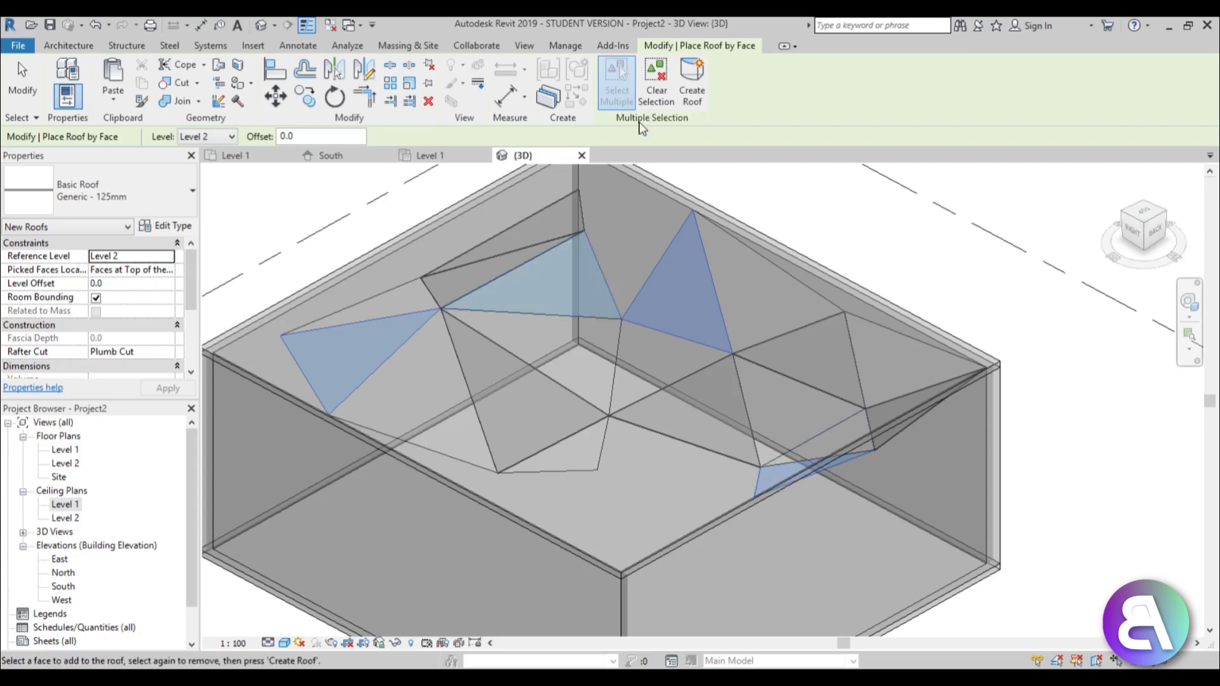
click(694, 101)
Step: Turn two more triangular faces into separate roofs, then bring up the roof type properties
click(365, 372)
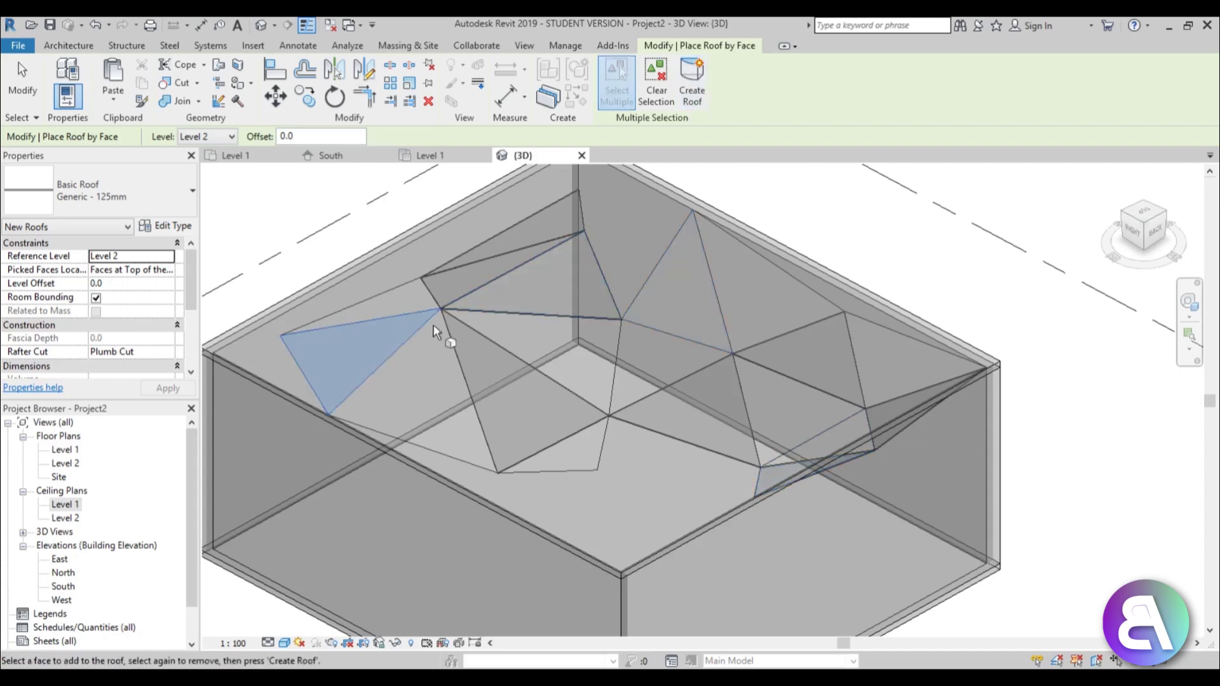
click(692, 92)
click(657, 257)
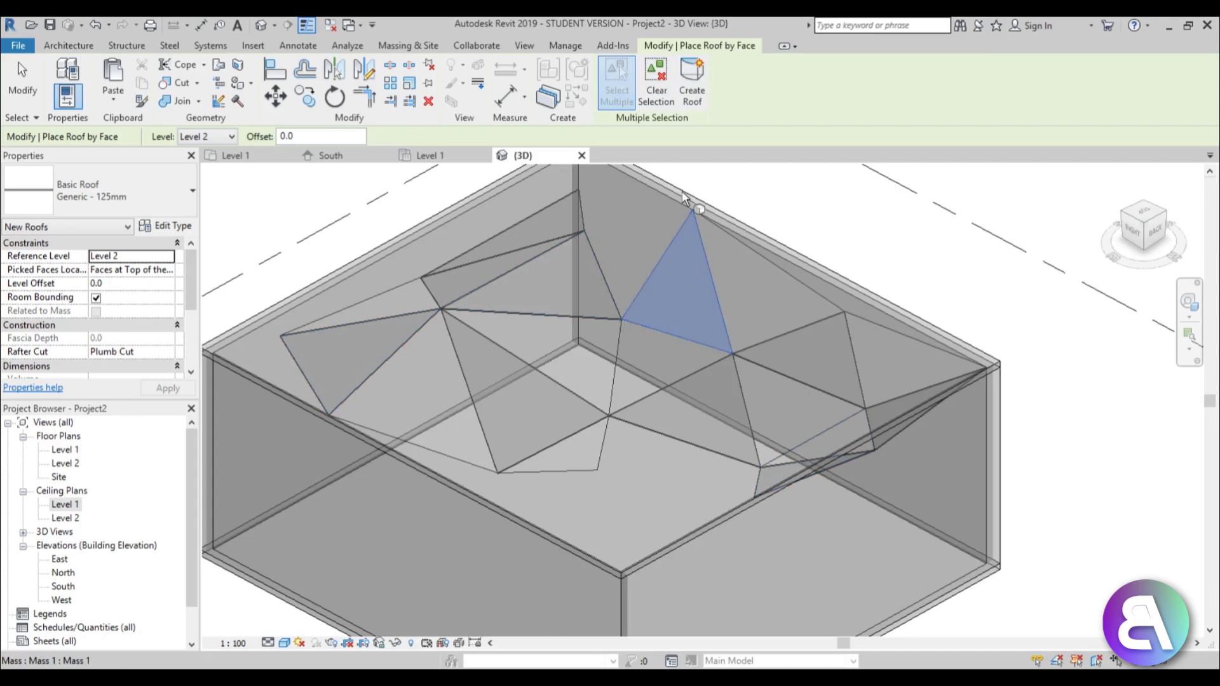
click(694, 89)
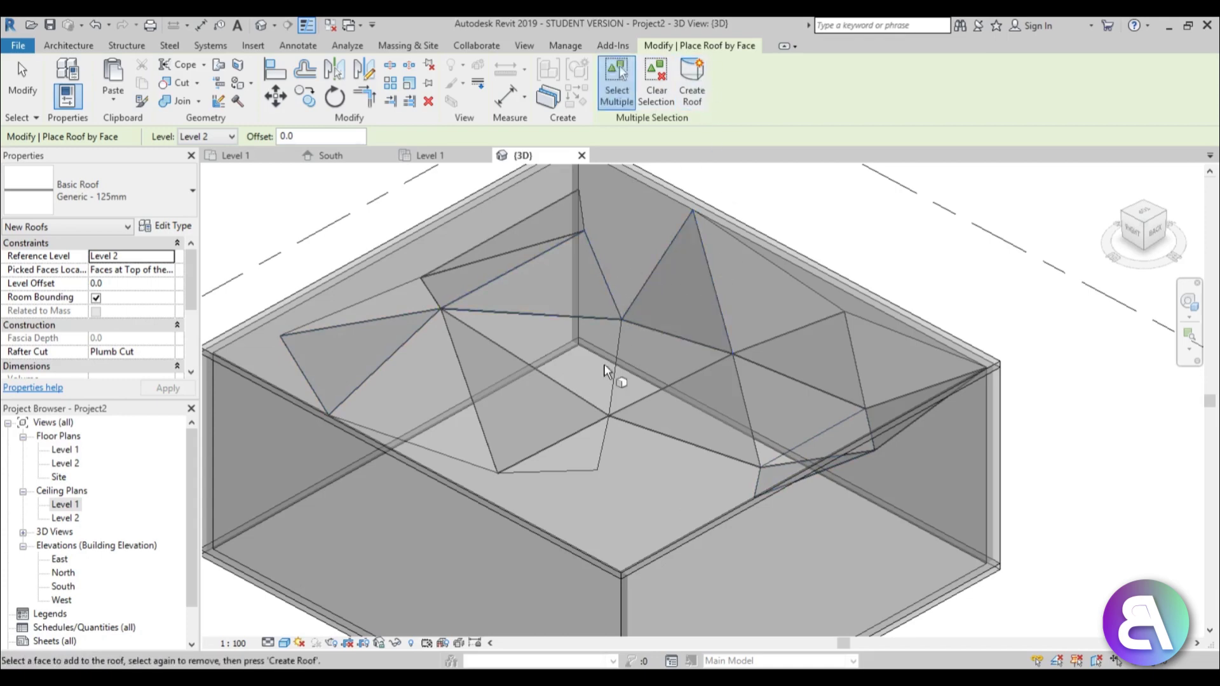
scroll(635, 337, up, 3)
scroll(637, 373, down, 5)
scroll(627, 402, up, 3)
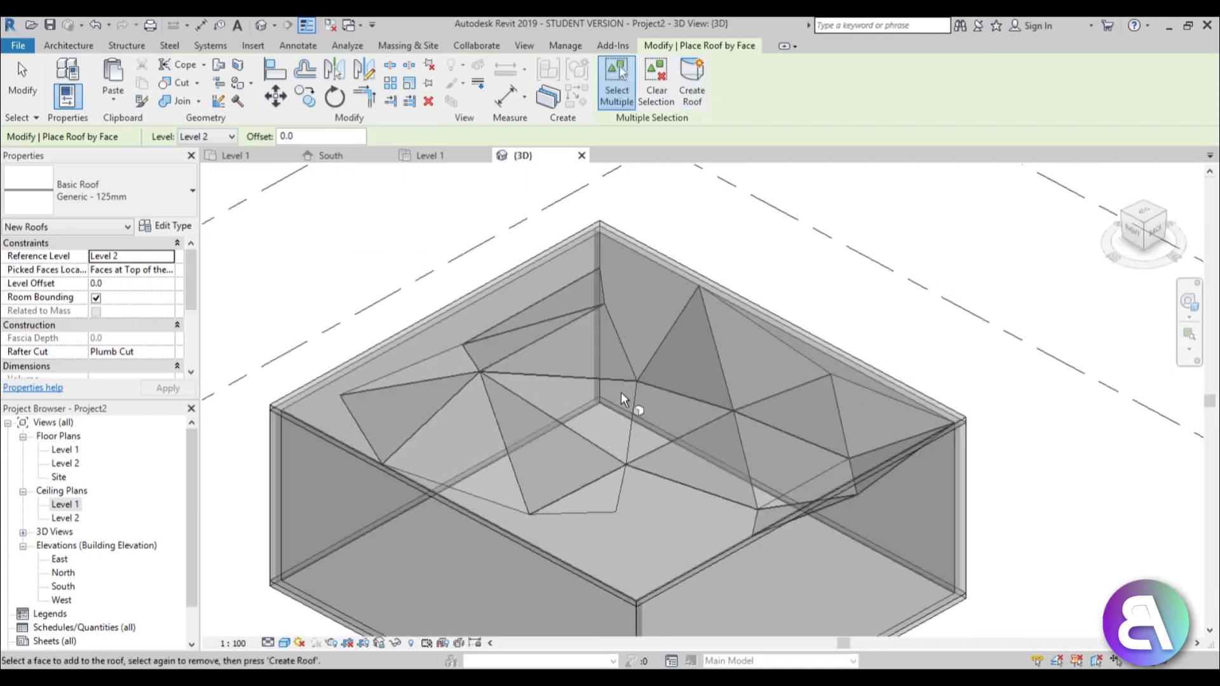
click(167, 226)
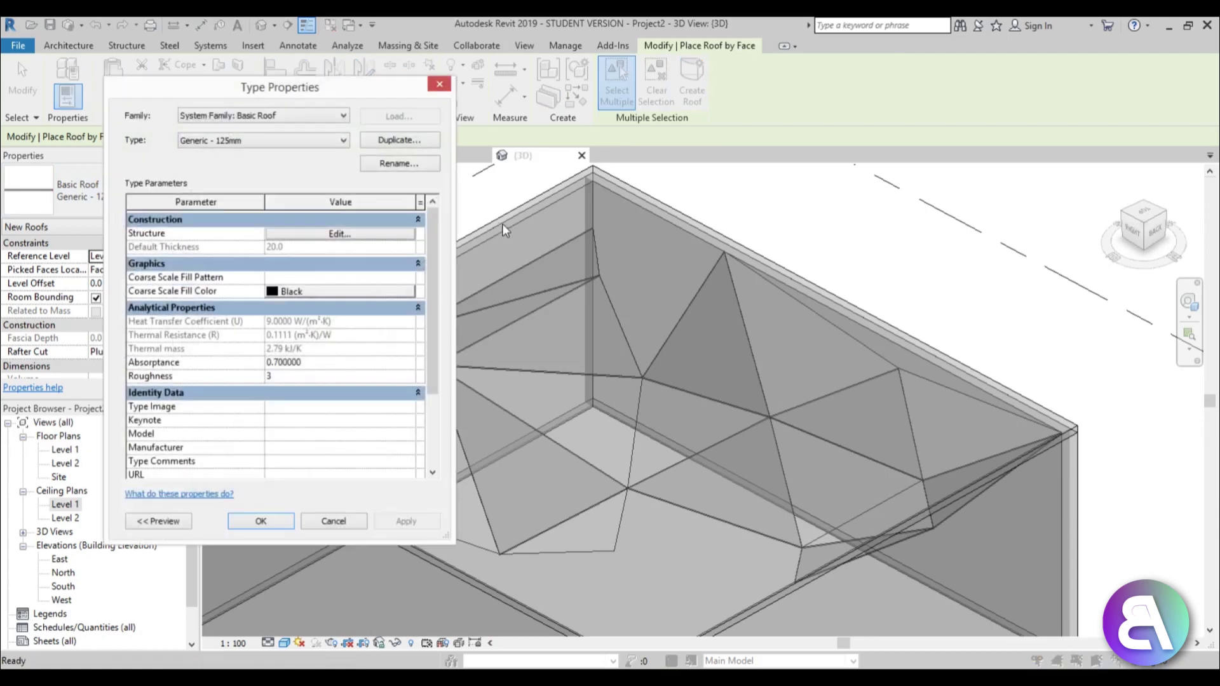
Step: Duplicate the roof type as Generic - 125mm 2 with Siding, Clapboard as its structure material
click(400, 140)
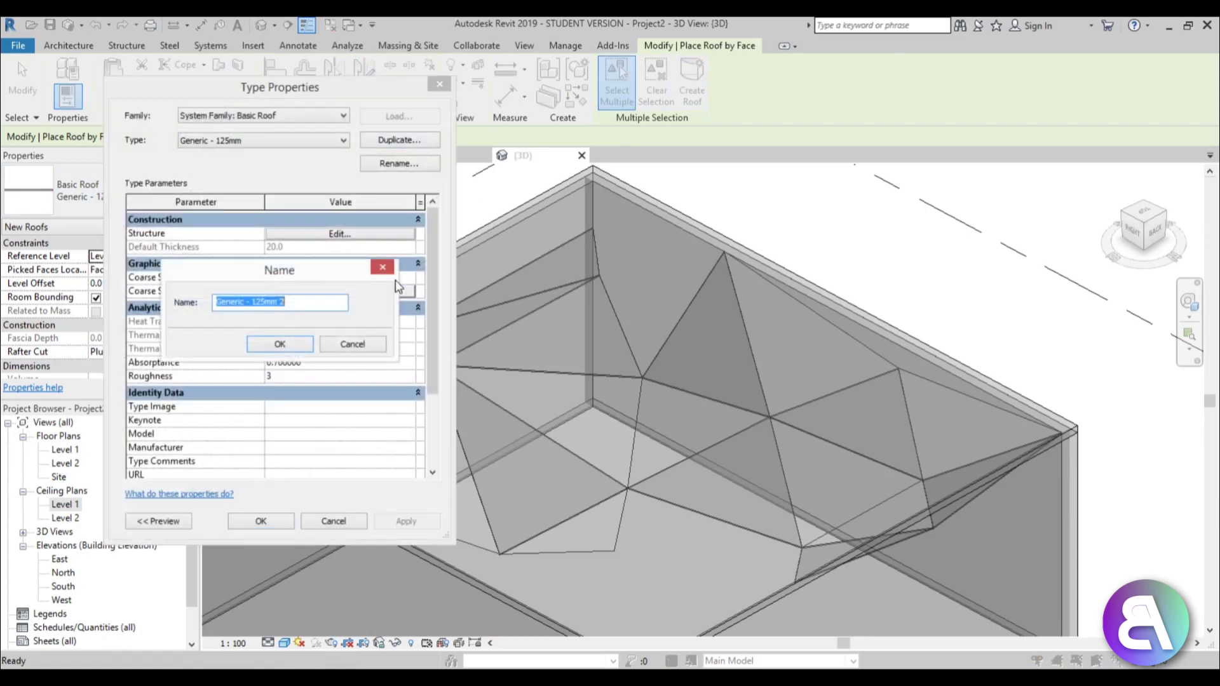
click(289, 341)
click(330, 234)
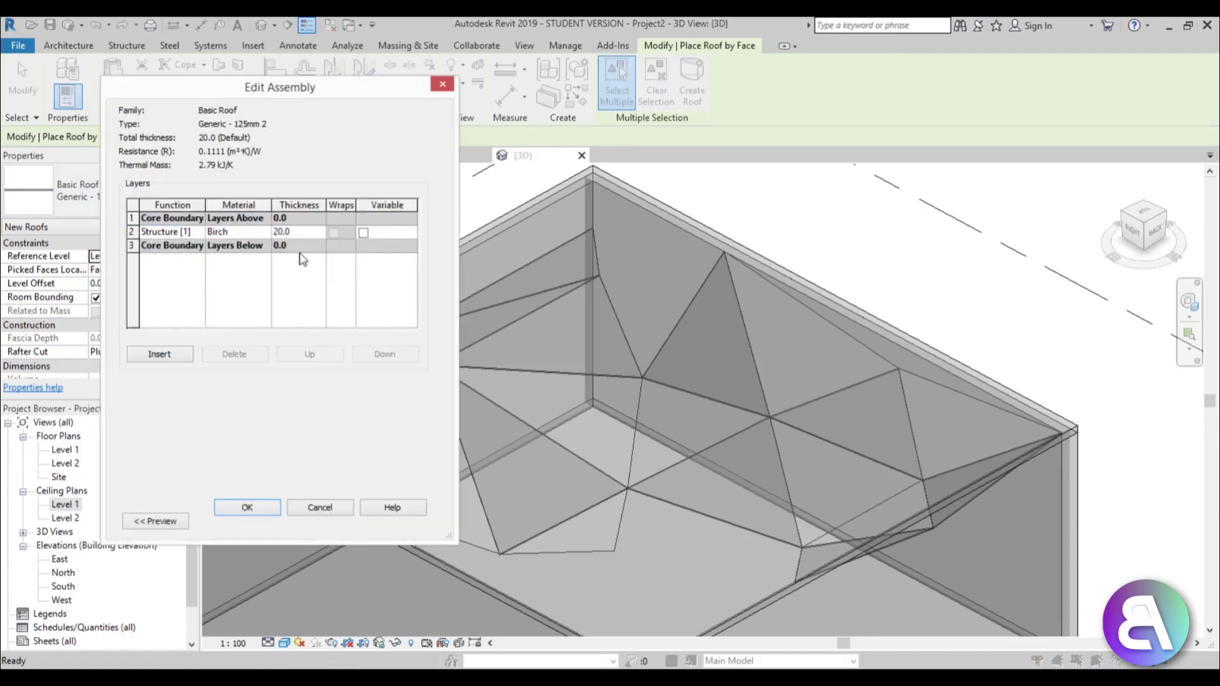
click(265, 232)
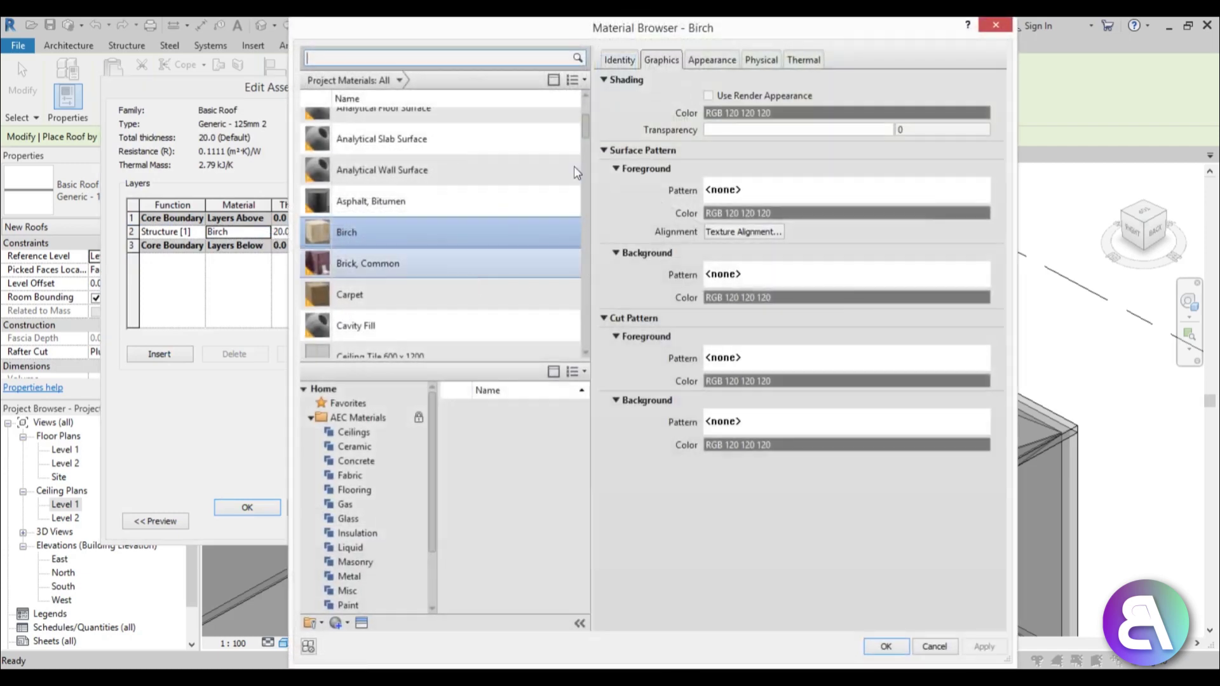
click(351, 58)
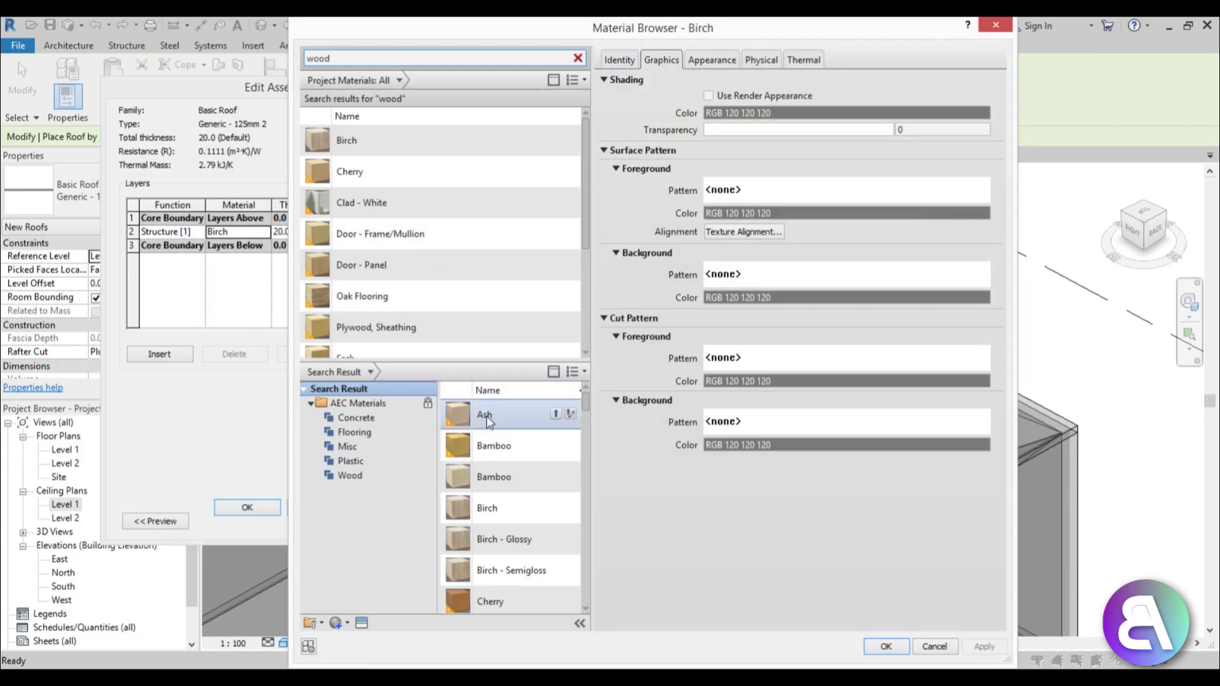
drag(586, 409, 582, 551)
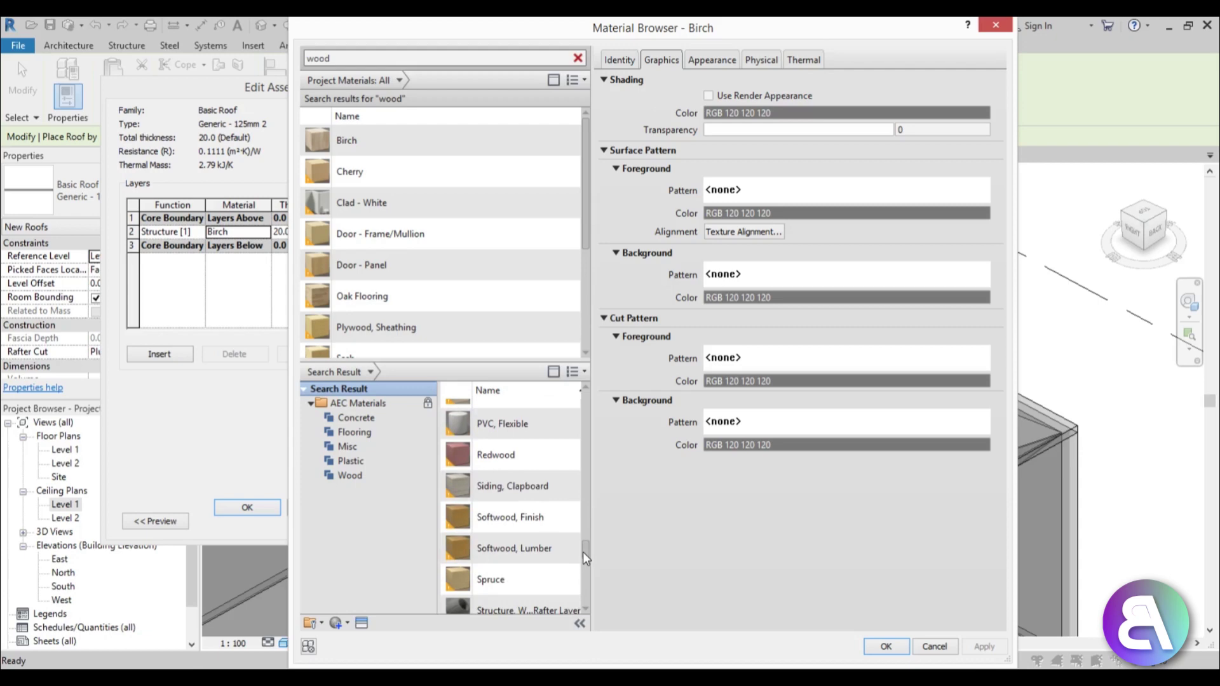
click(553, 490)
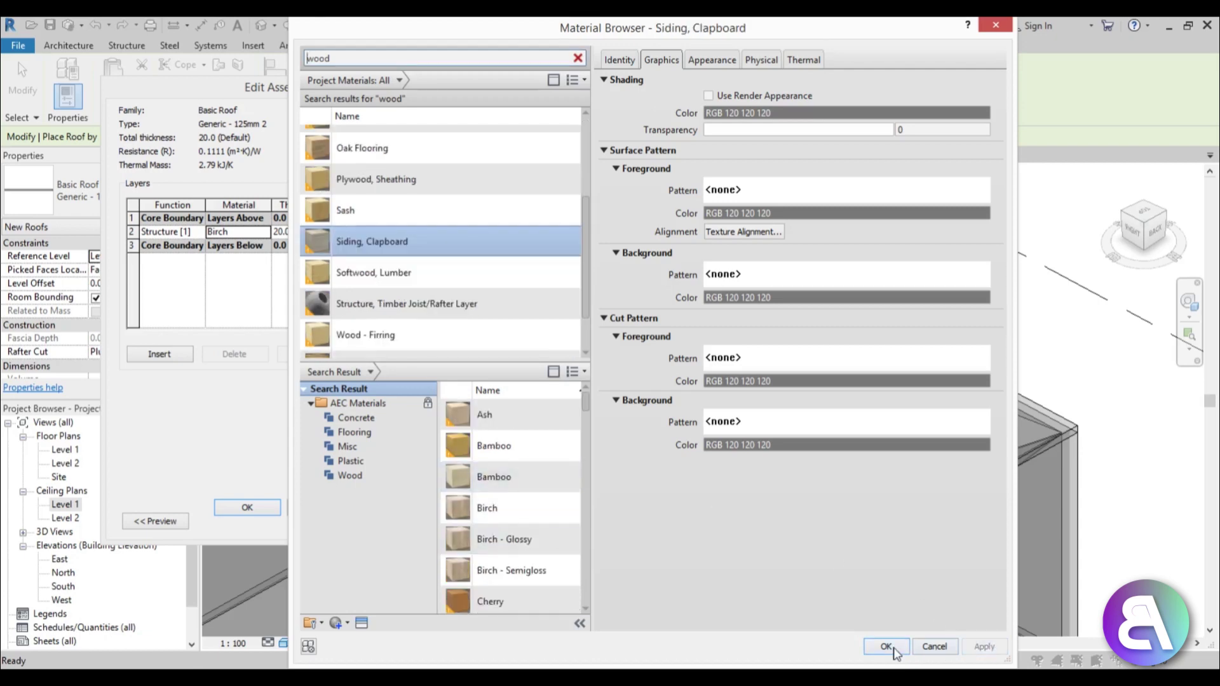
click(885, 646)
click(247, 507)
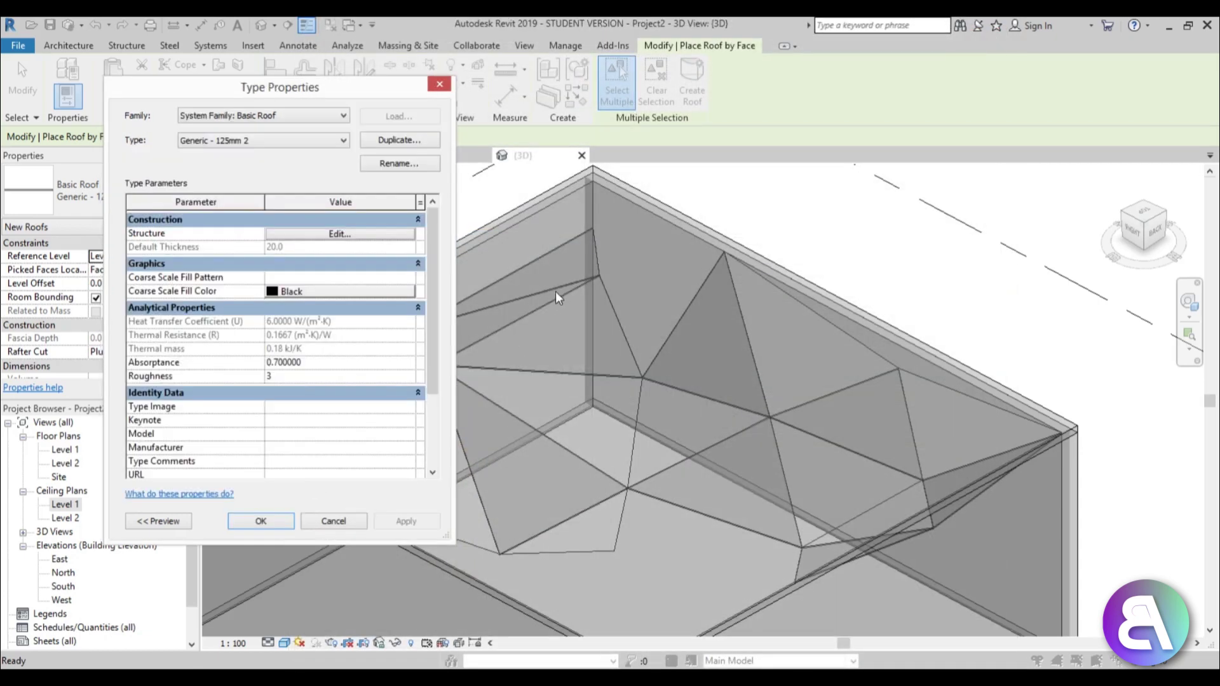
Step: Pick alternating triangular faces and create a Siding, Clapboard roof from them
click(347, 524)
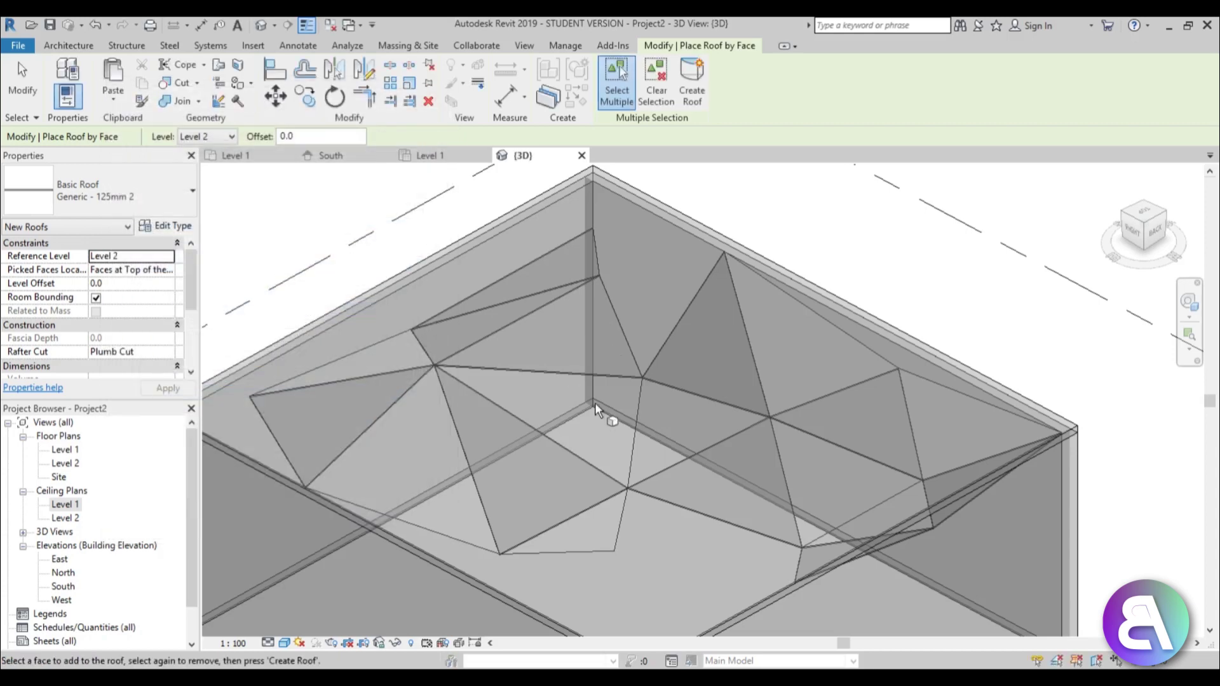
click(632, 417)
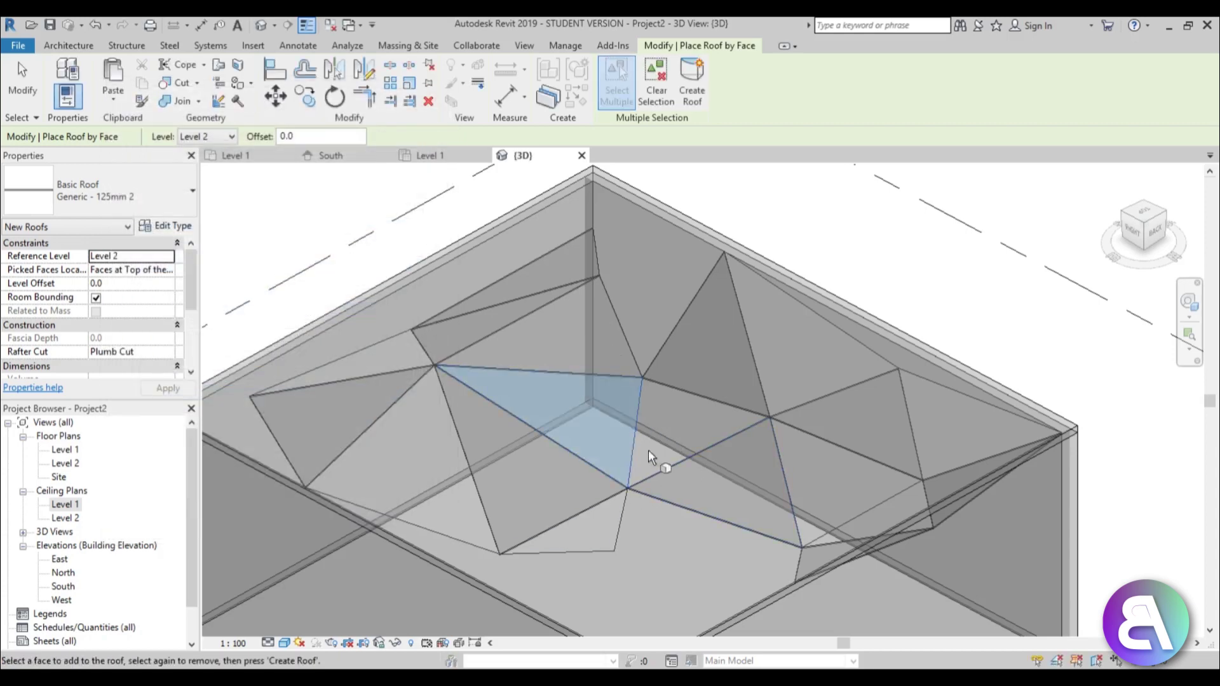
click(641, 397)
click(589, 405)
click(841, 334)
click(950, 400)
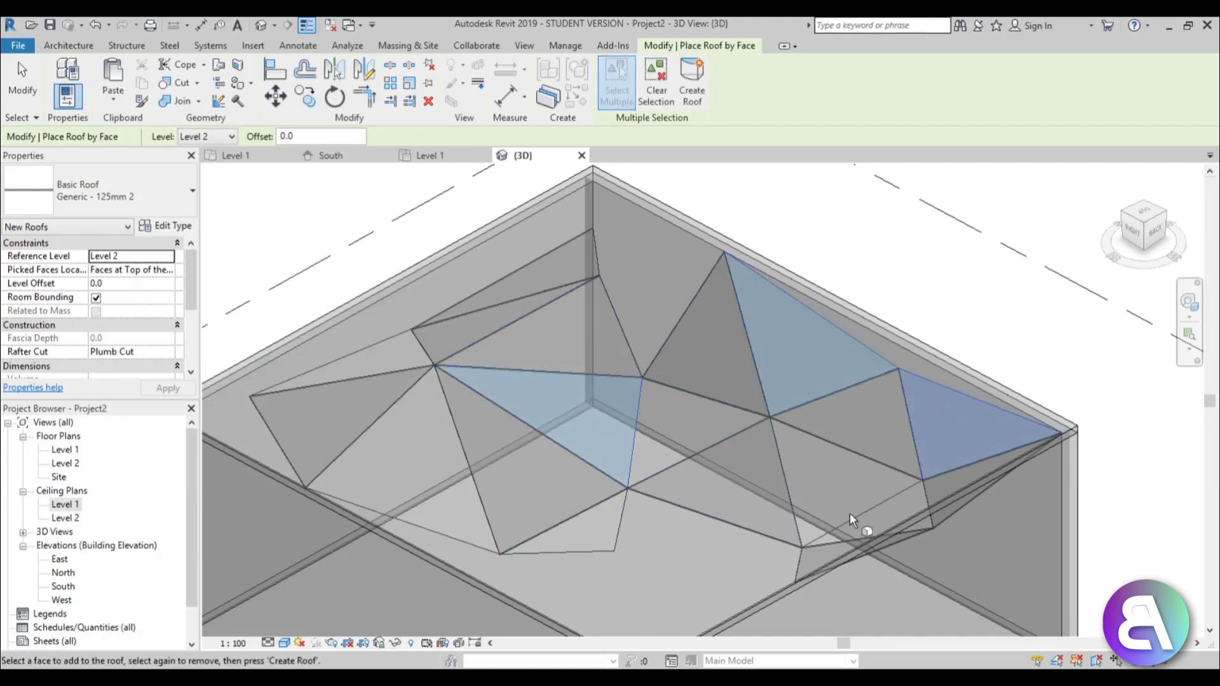
click(874, 521)
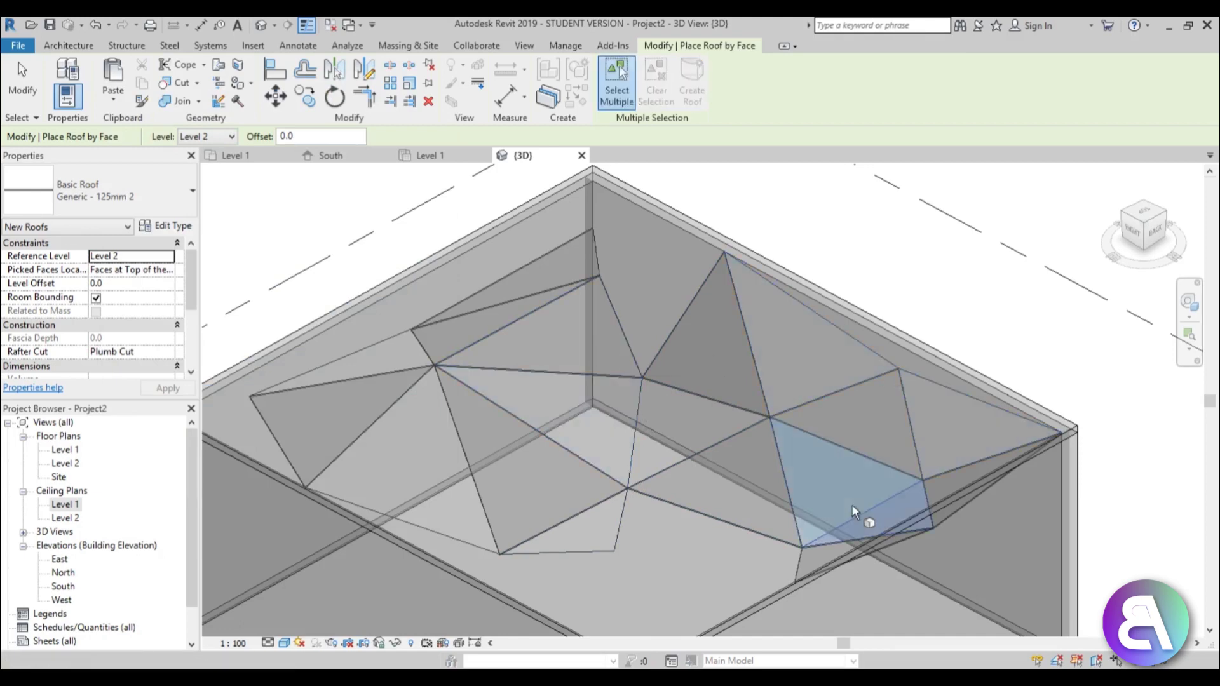
click(967, 394)
click(866, 344)
click(594, 447)
click(392, 515)
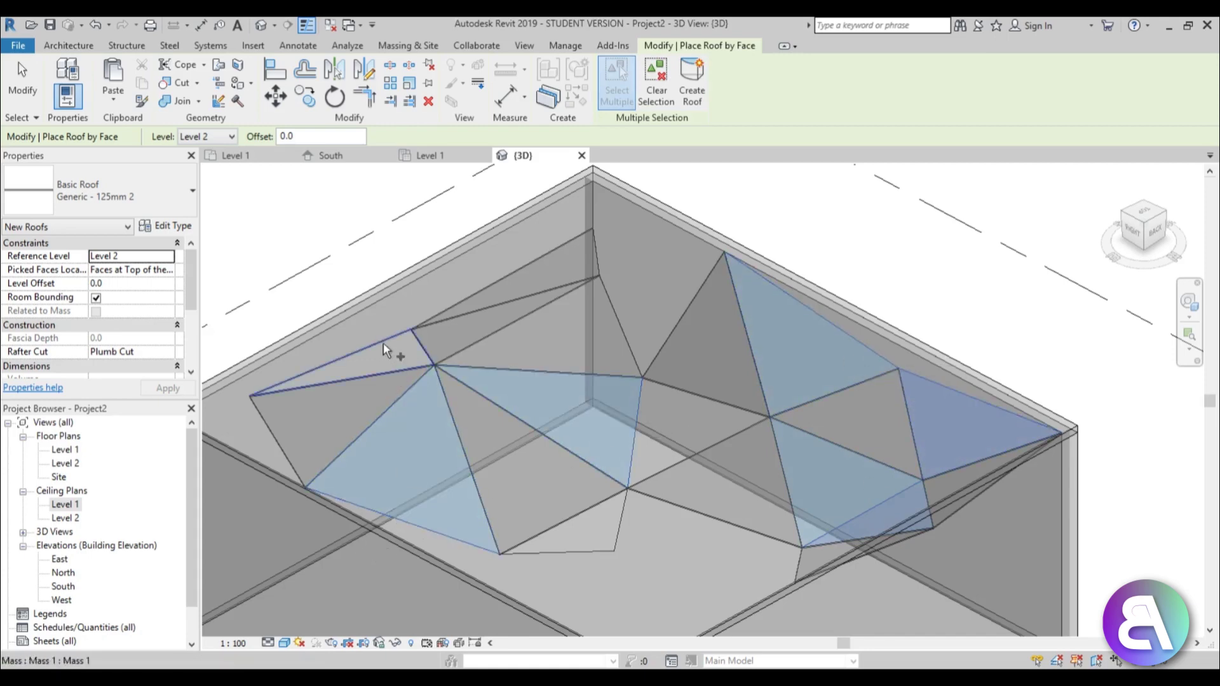
click(383, 347)
click(624, 329)
click(604, 540)
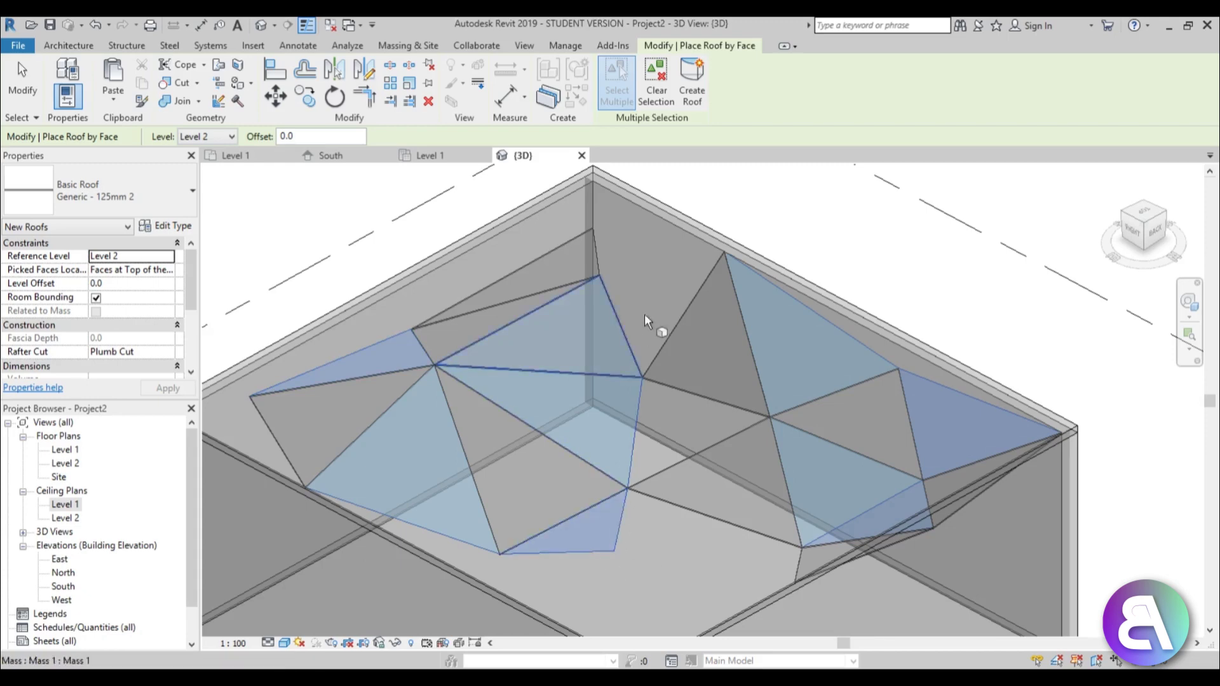
click(691, 107)
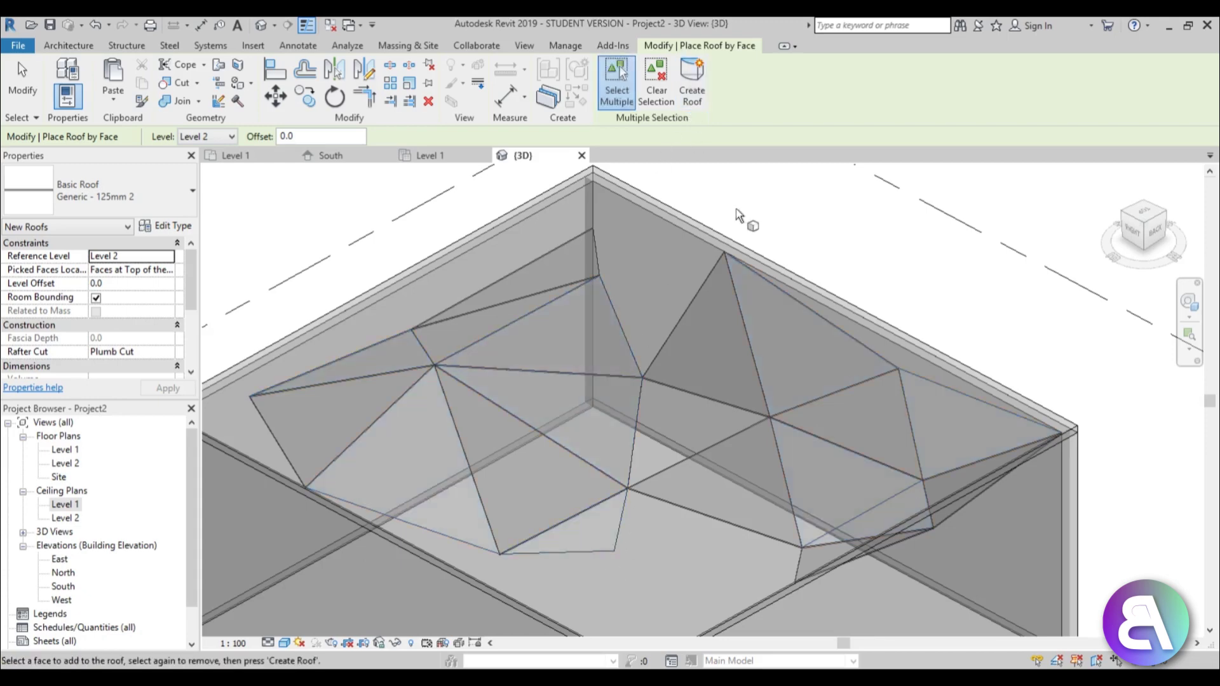
Step: Create another clapboard roof from four more alternating faces and exit Roof by Face
click(395, 512)
click(574, 549)
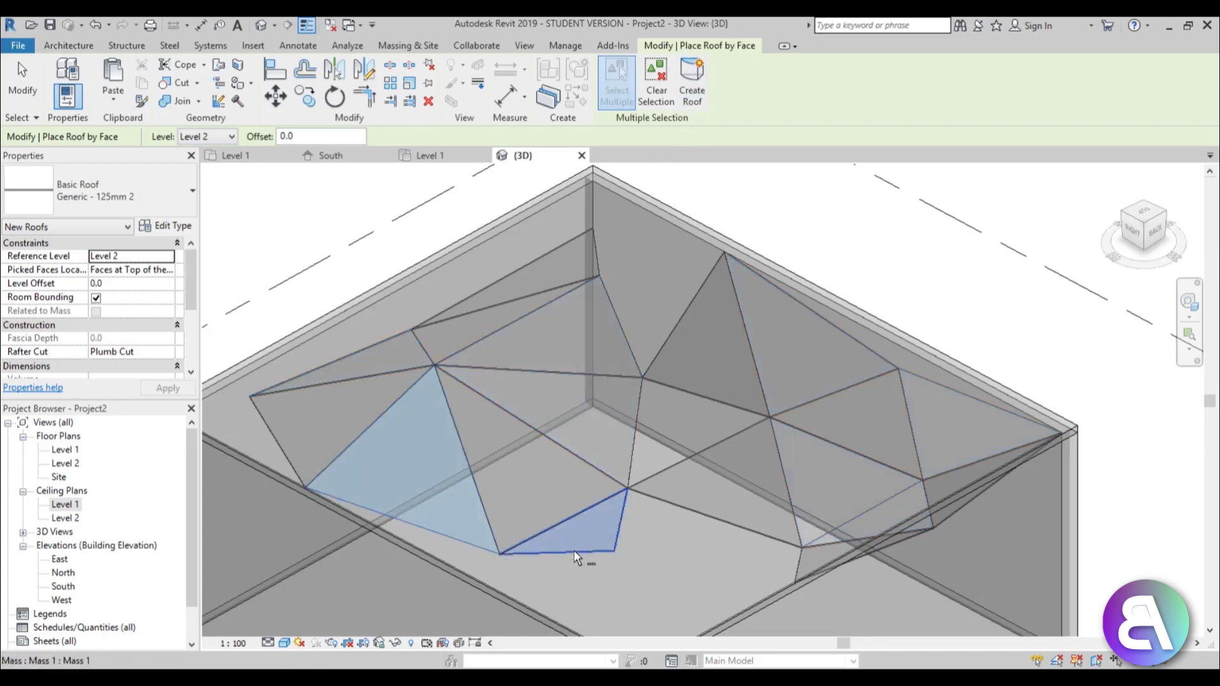
click(870, 506)
click(986, 398)
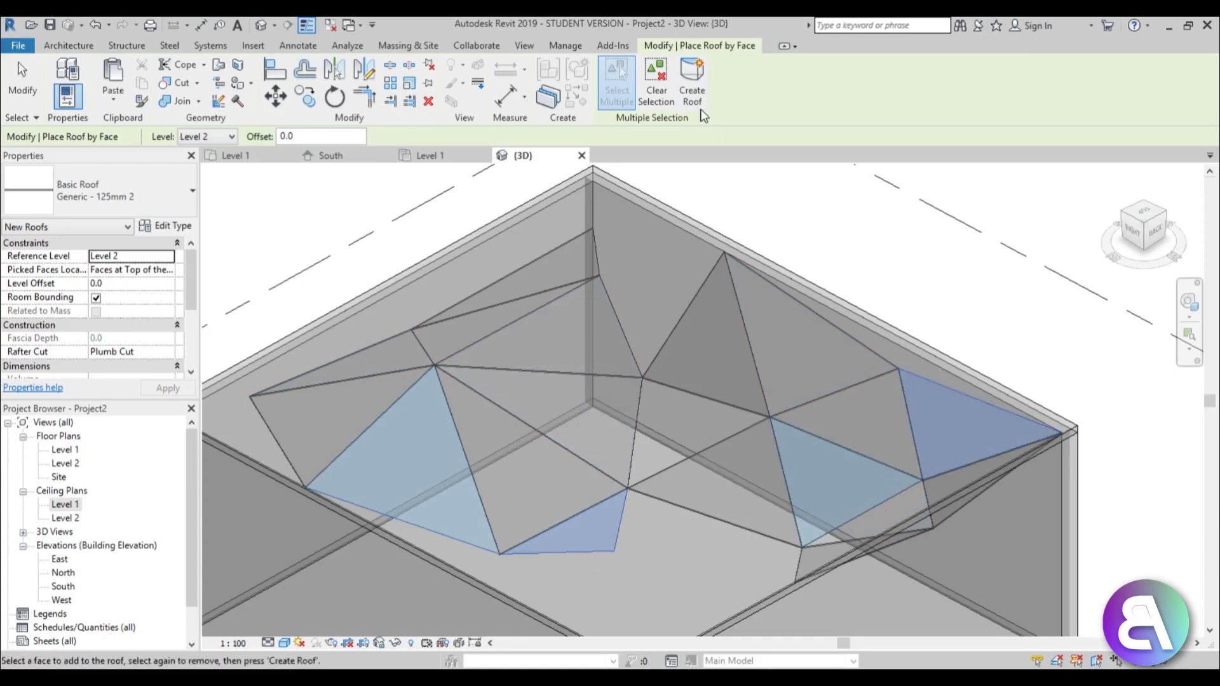
click(657, 83)
shift+middle_drag(784, 421, 521, 299)
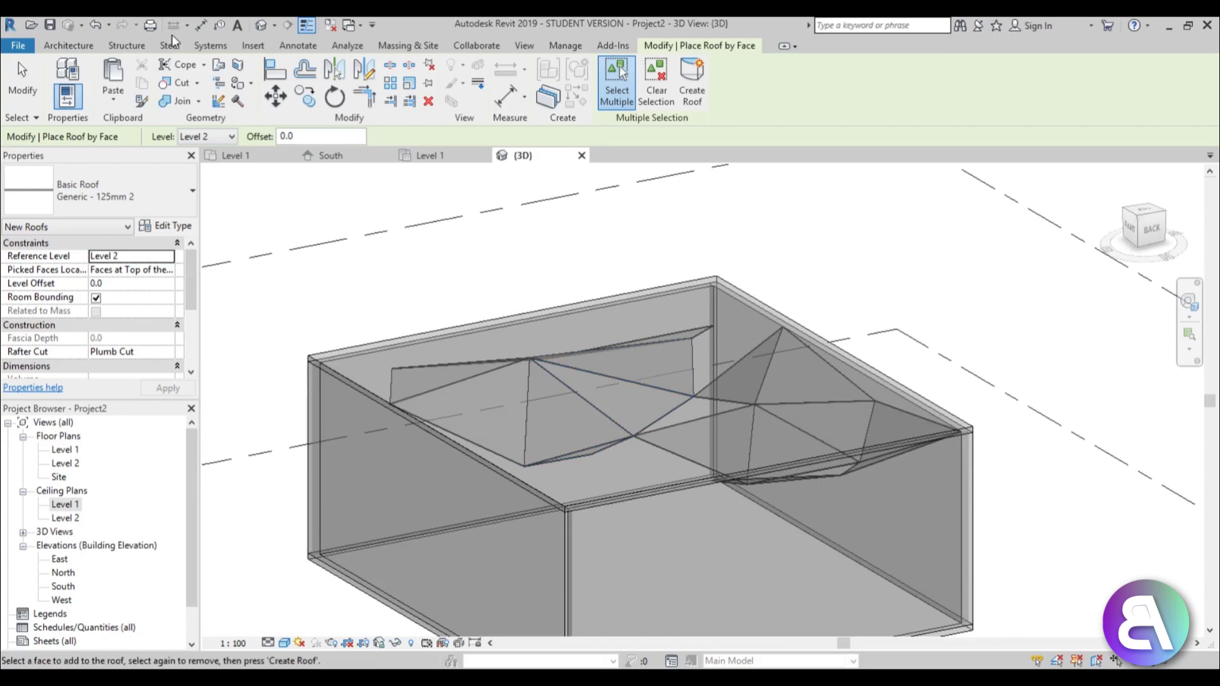
click(30, 89)
Step: In the Level 1 plan, start the Window tool with M_Window-Casement-Double 1400 x 1800mm
double_click(63, 449)
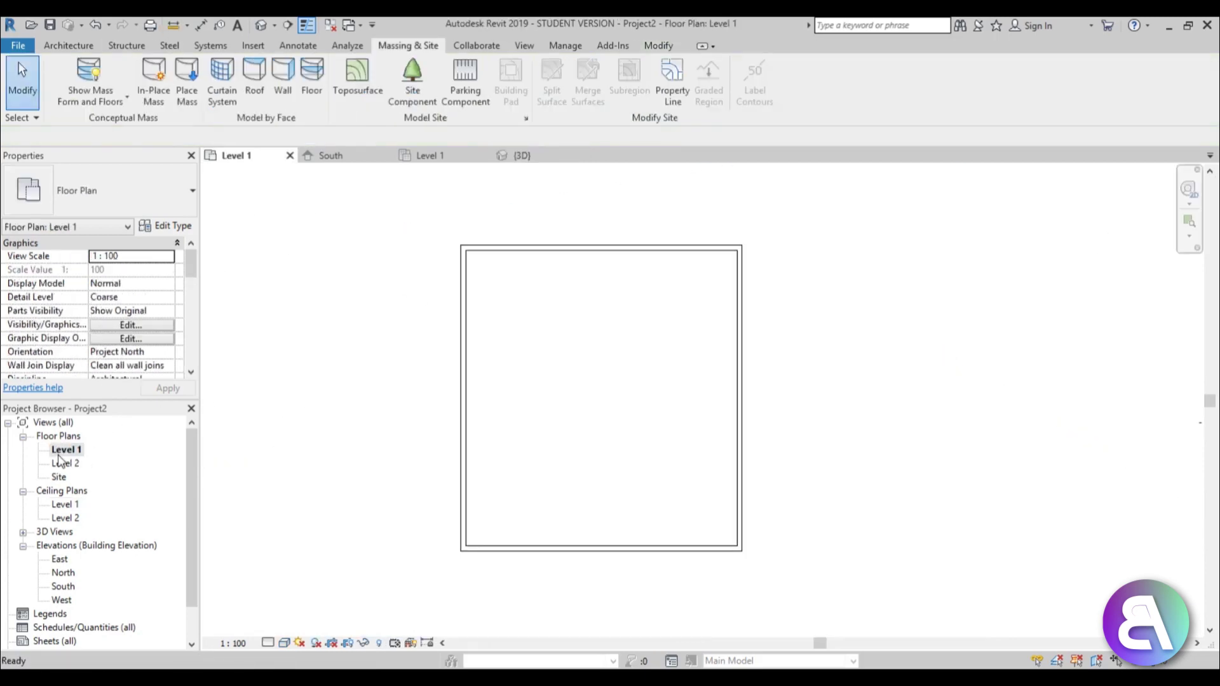
scroll(414, 354, down, 1)
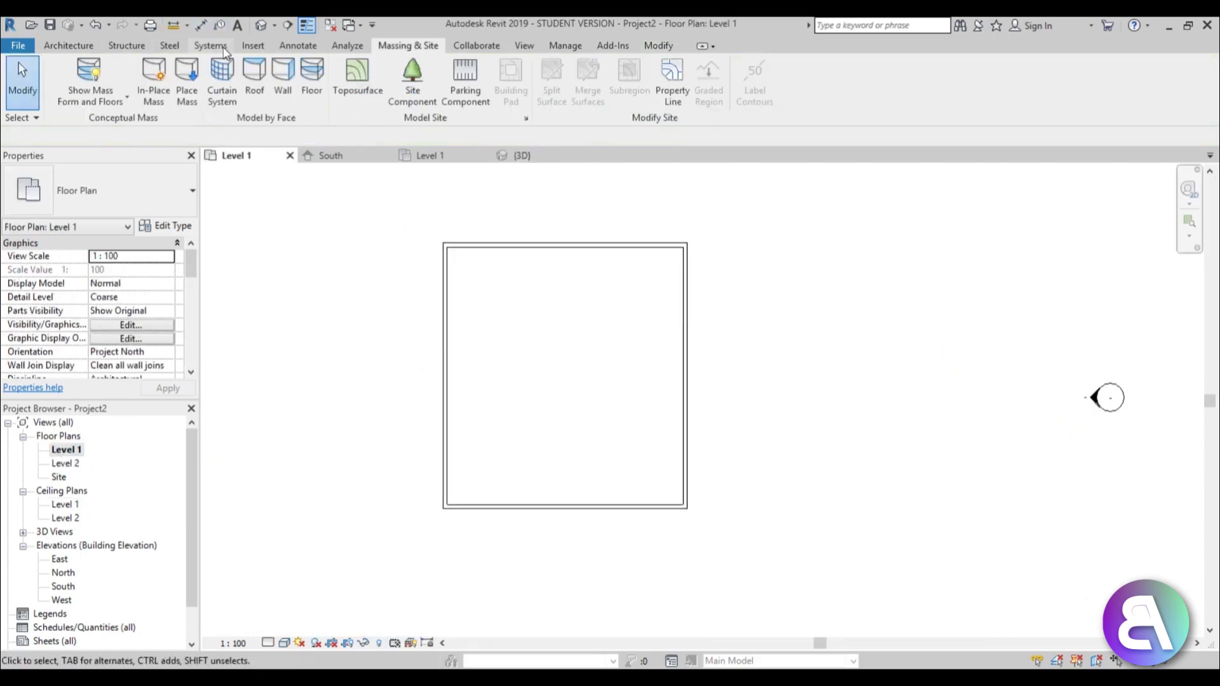
click(68, 45)
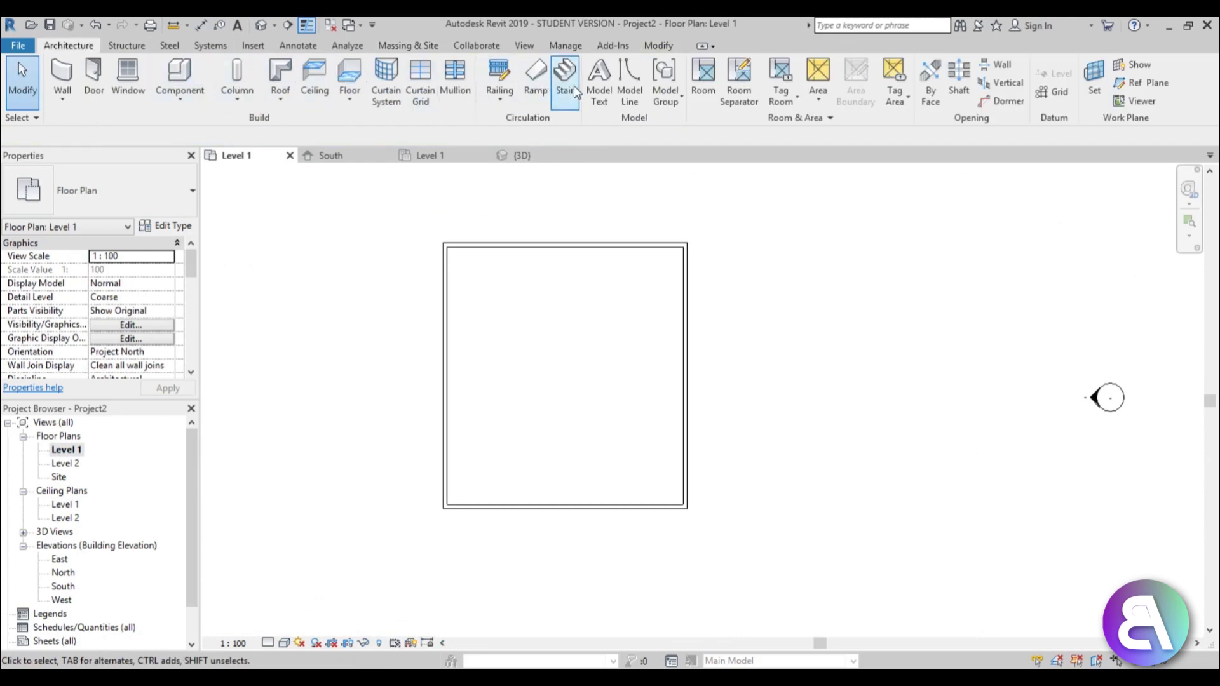
click(124, 73)
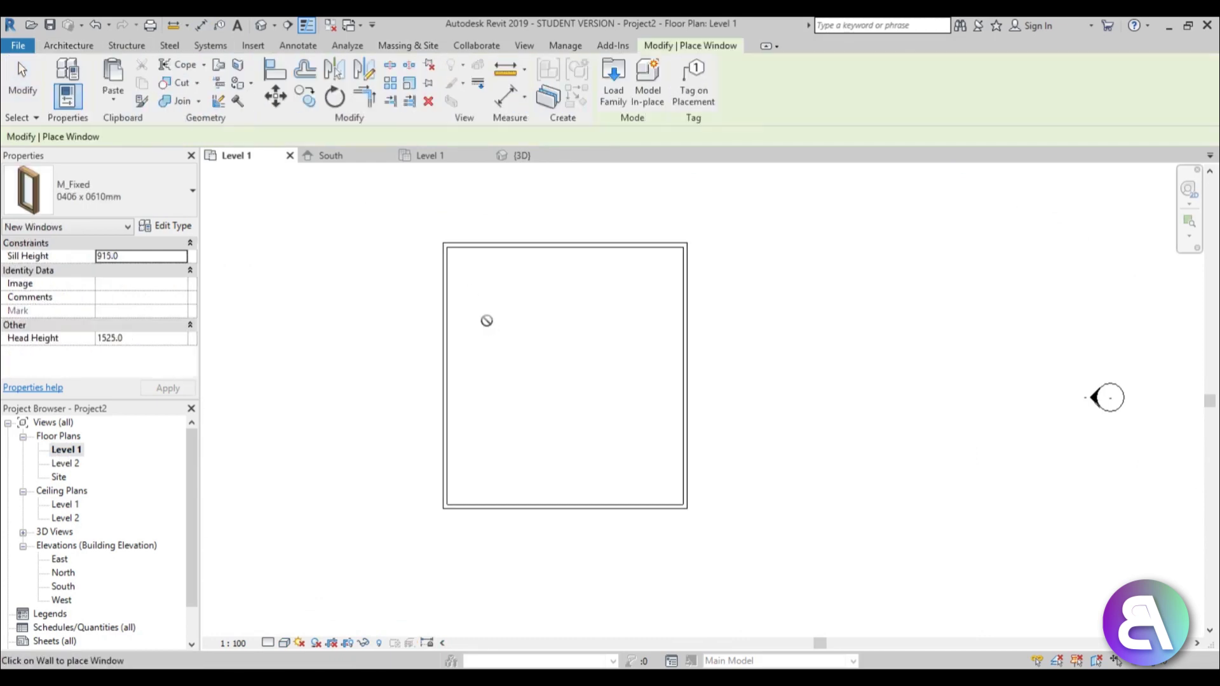
click(116, 197)
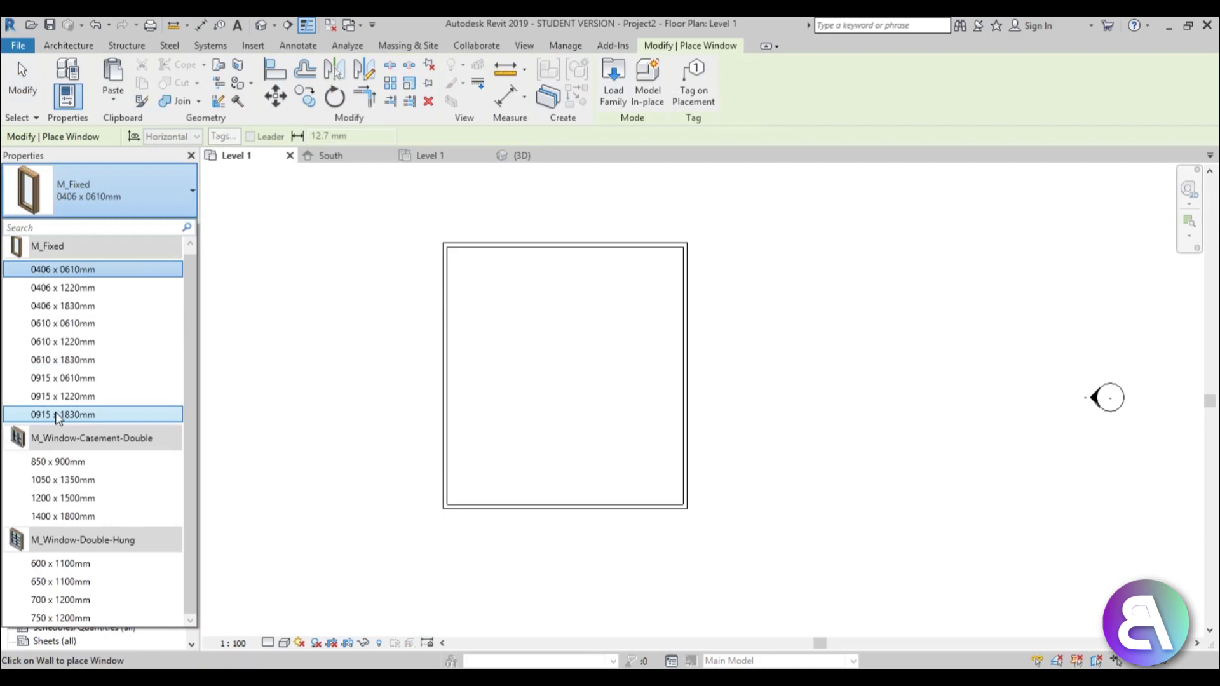
click(64, 516)
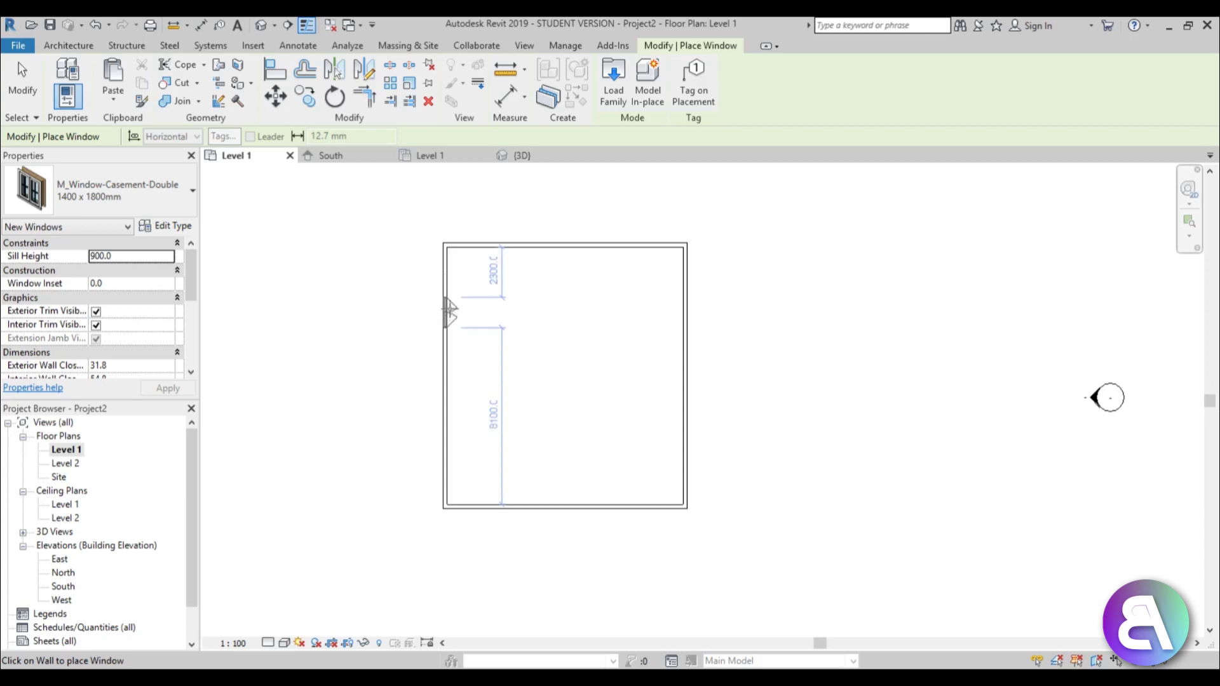
Step: Place four windows on the left wall, three on the top wall and two on the right
click(449, 298)
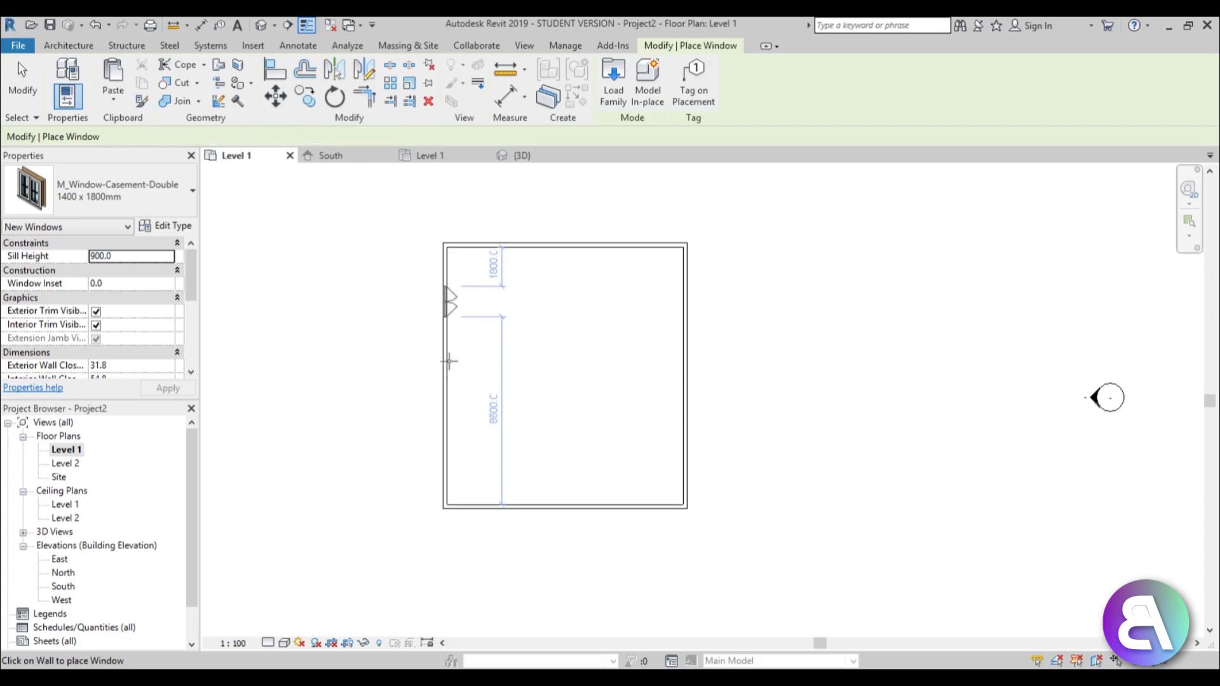
click(451, 356)
click(448, 426)
click(450, 474)
click(497, 249)
click(558, 249)
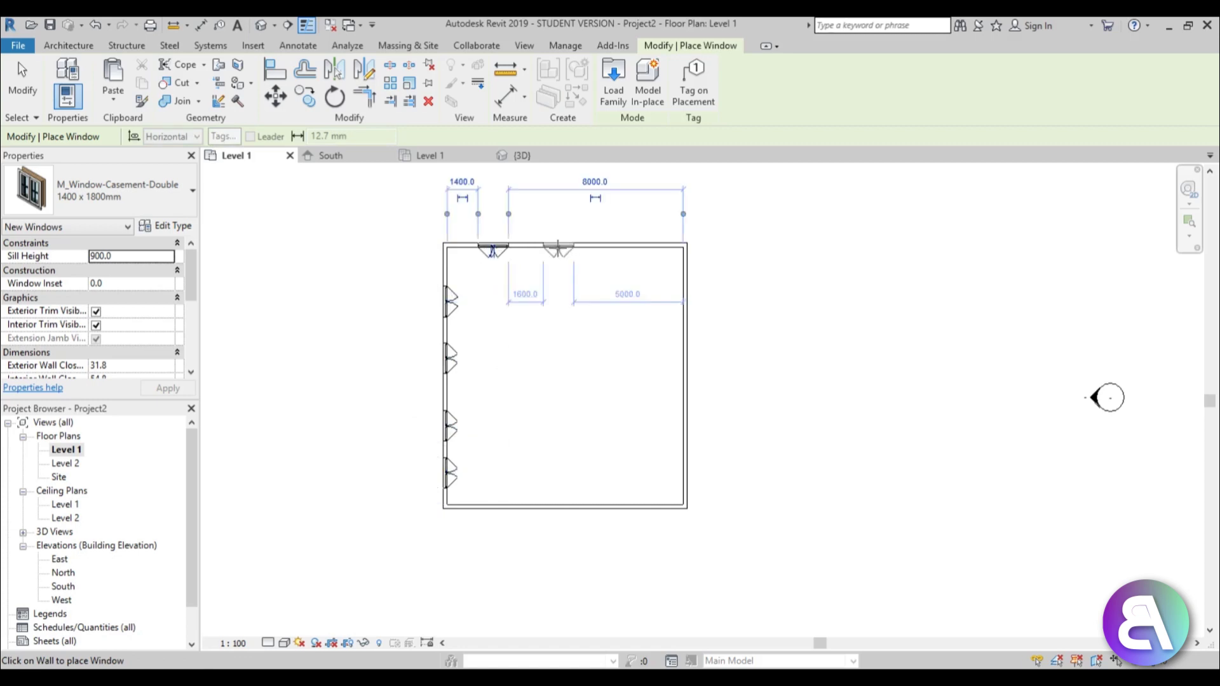
click(619, 250)
click(680, 289)
click(688, 373)
key(Escape)
key(Escape)
scroll(561, 330, up, 1)
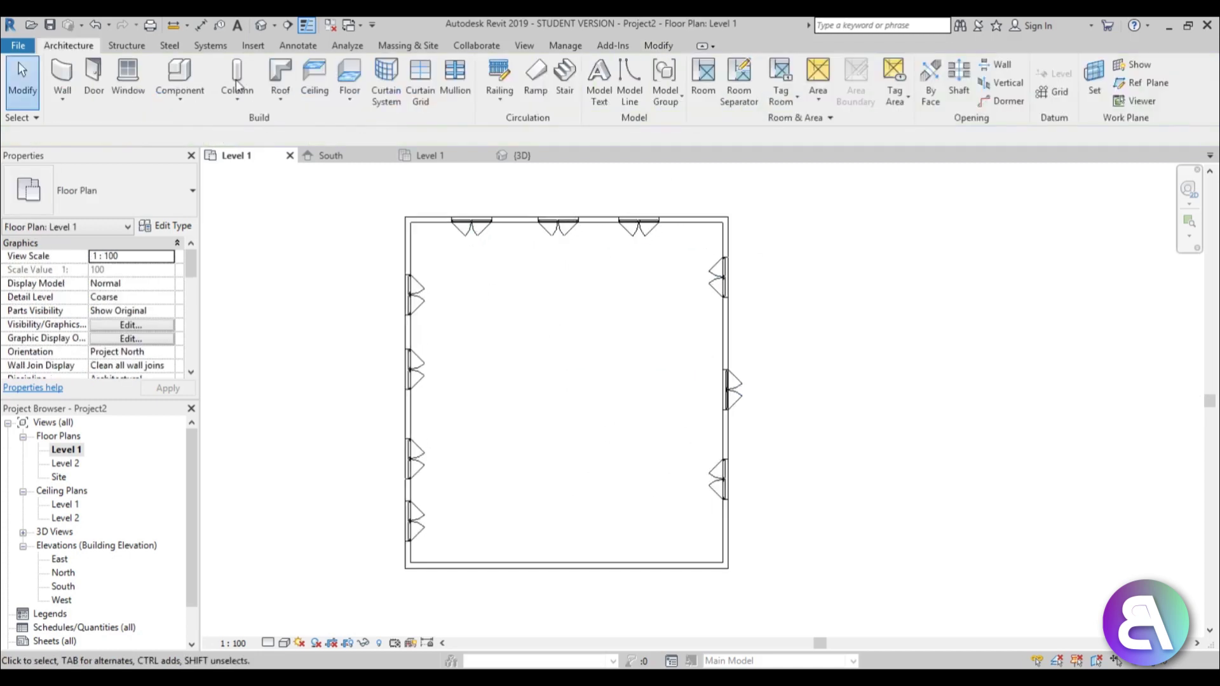
Step: Place a camera from the room's top-left corner and orbit it up toward the ceiling
click(275, 27)
click(284, 61)
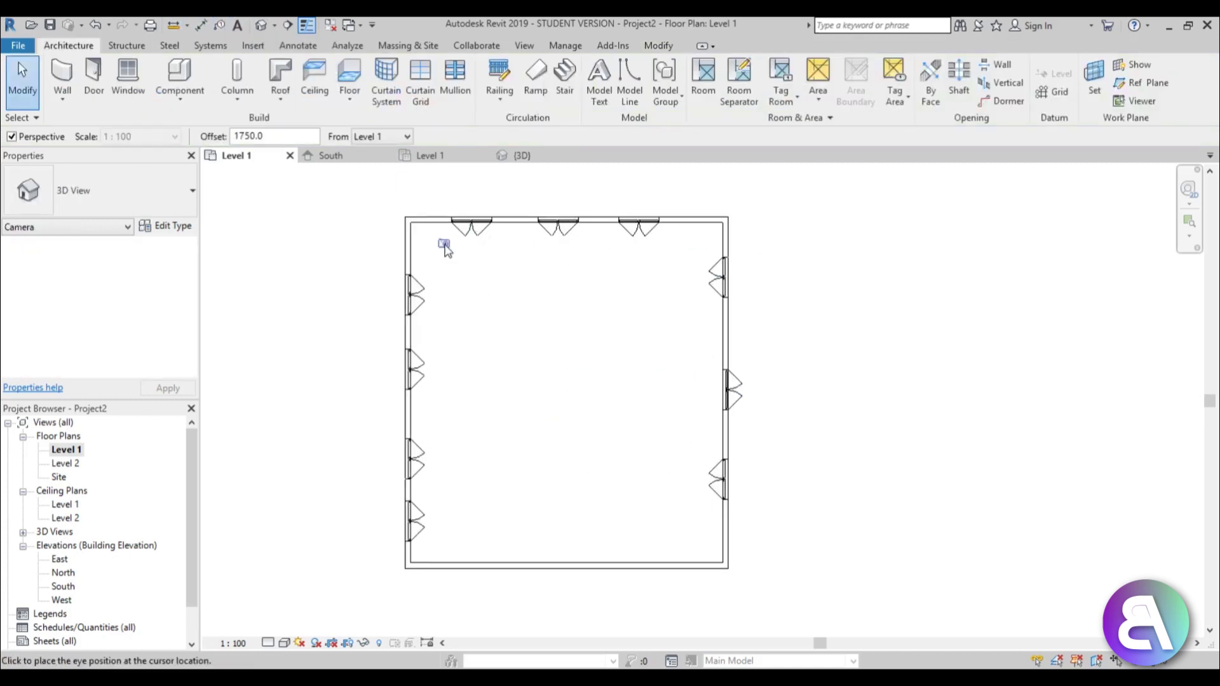
click(424, 233)
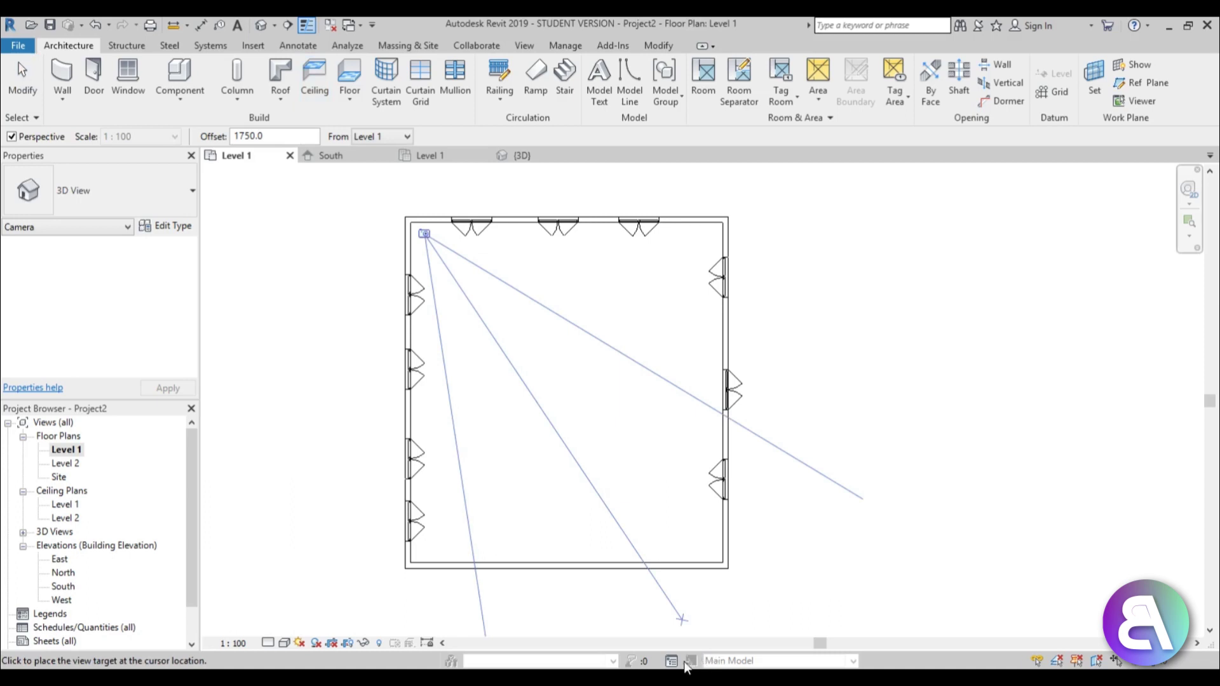
click(589, 546)
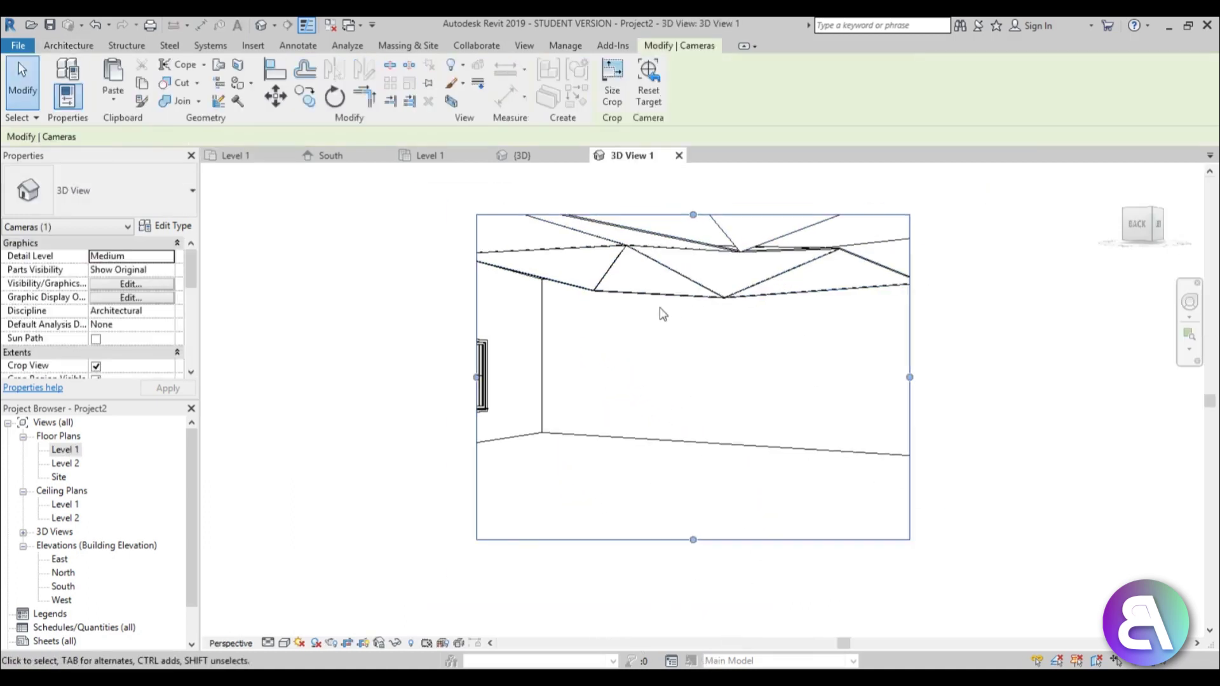
click(1190, 301)
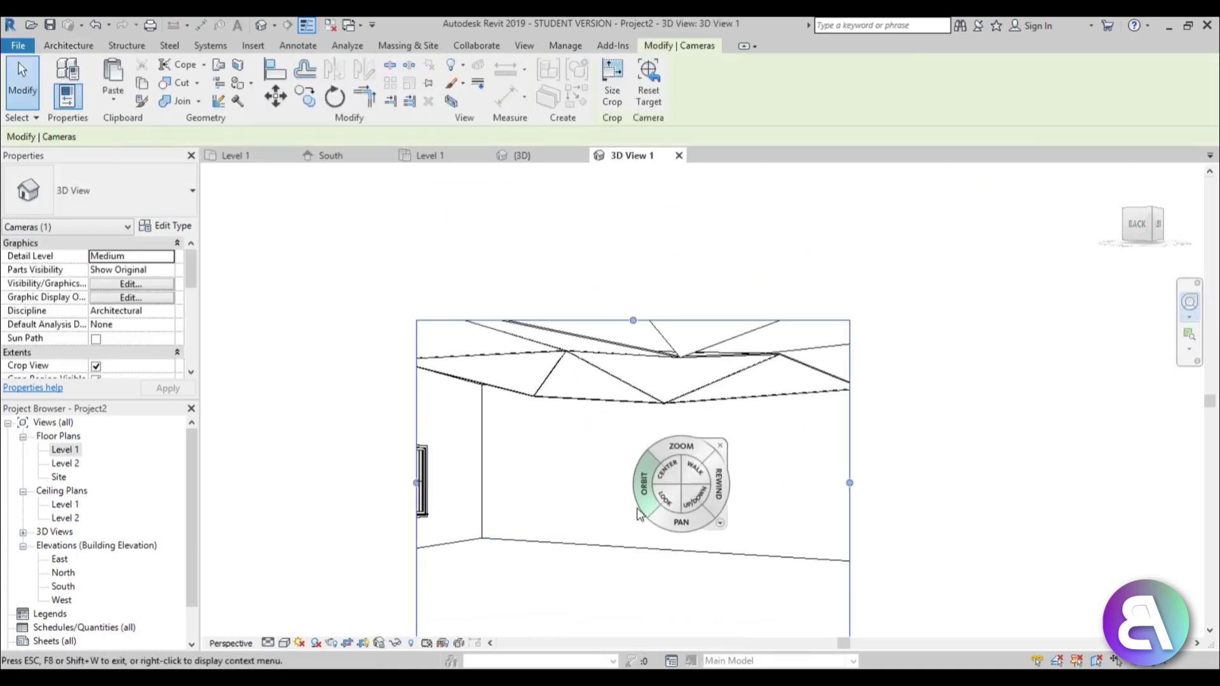
drag(639, 508, 473, 337)
key(Escape)
Step: Widen the camera view's crop region to the left and right
click(447, 392)
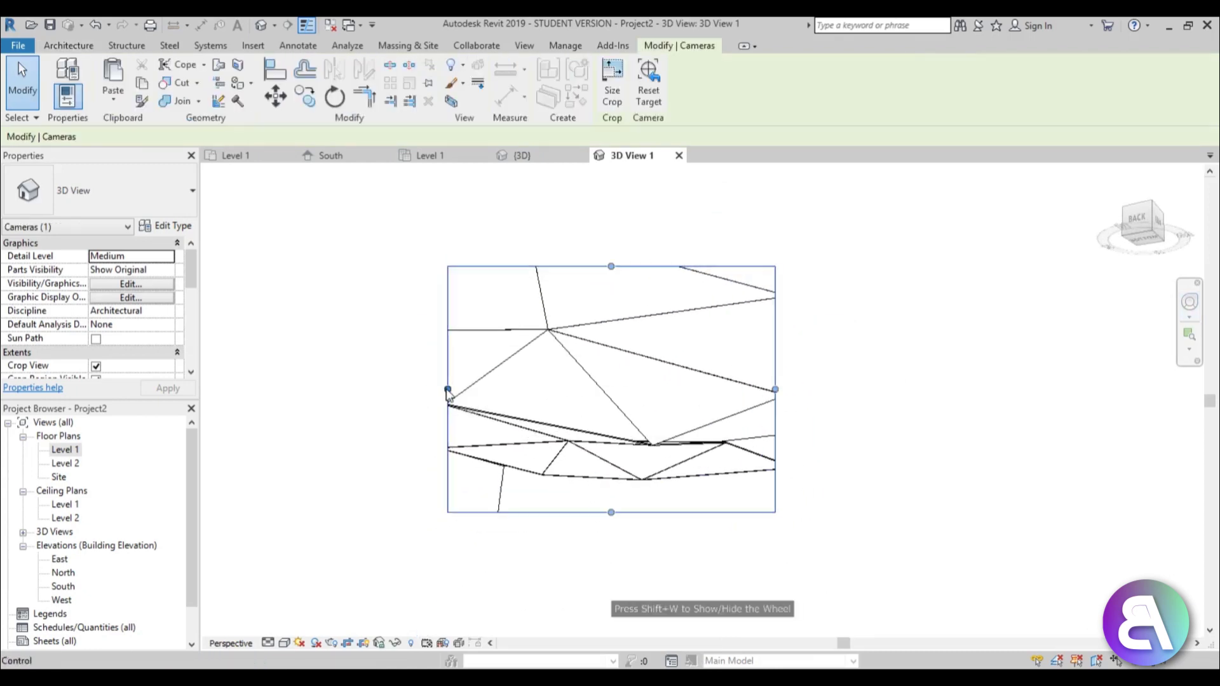
drag(447, 390, 291, 389)
drag(775, 389, 834, 363)
click(373, 218)
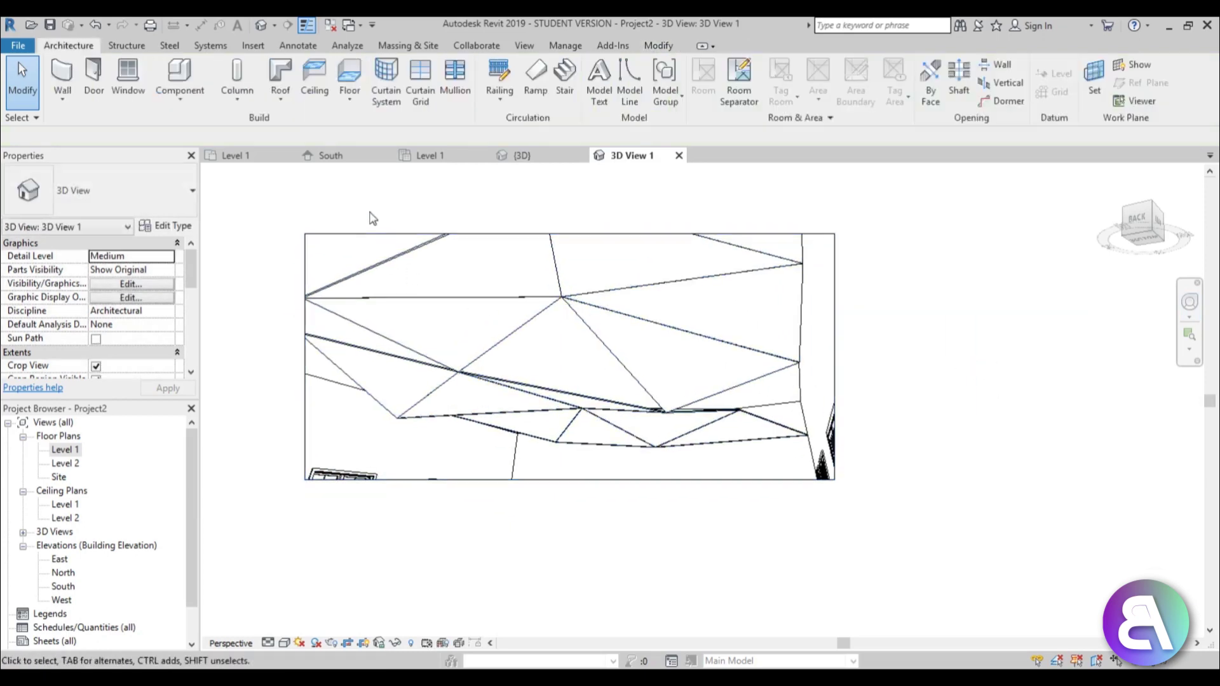
scroll(528, 353, up, 2)
Step: Render the camera view at Medium quality, printer resolution, with Interior: Sun only lighting
key(r)
key(r)
click(96, 131)
click(109, 93)
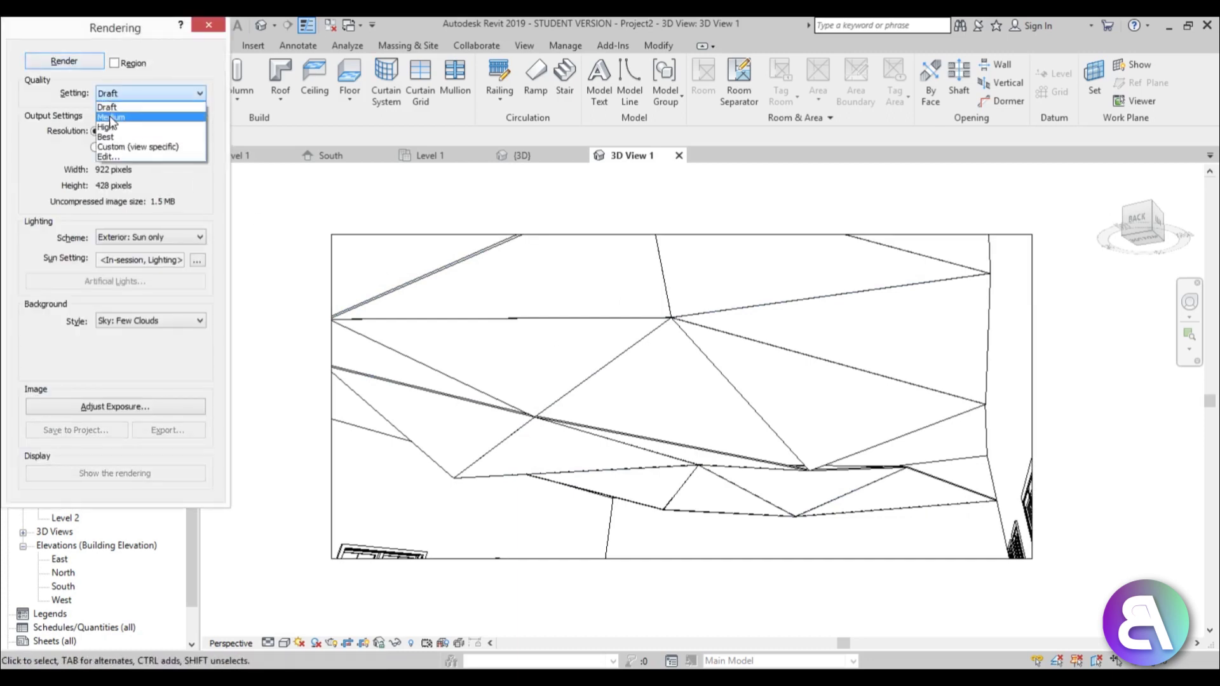
click(110, 117)
click(105, 149)
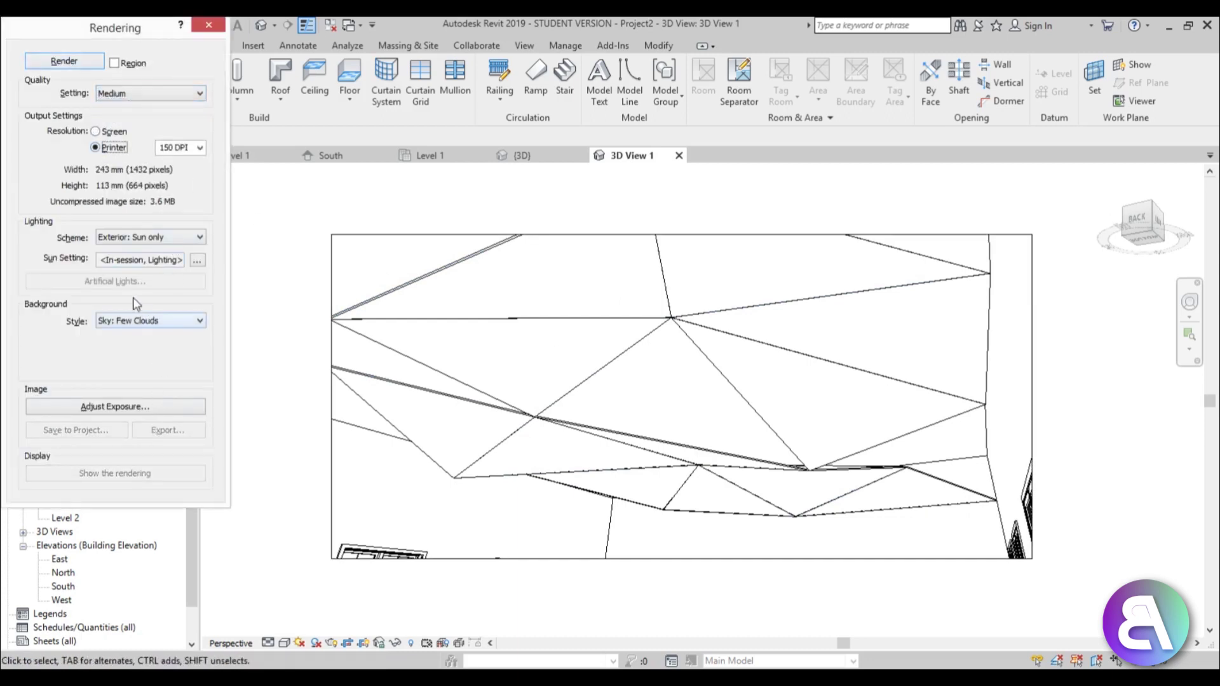
click(109, 406)
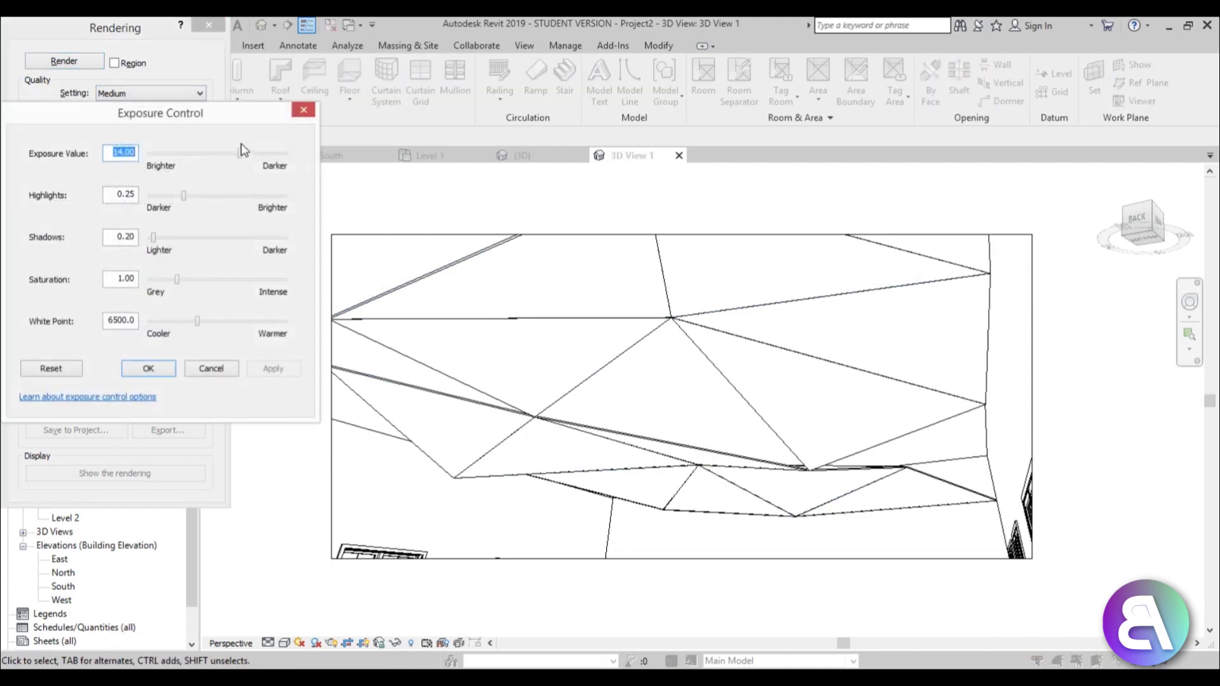
click(211, 368)
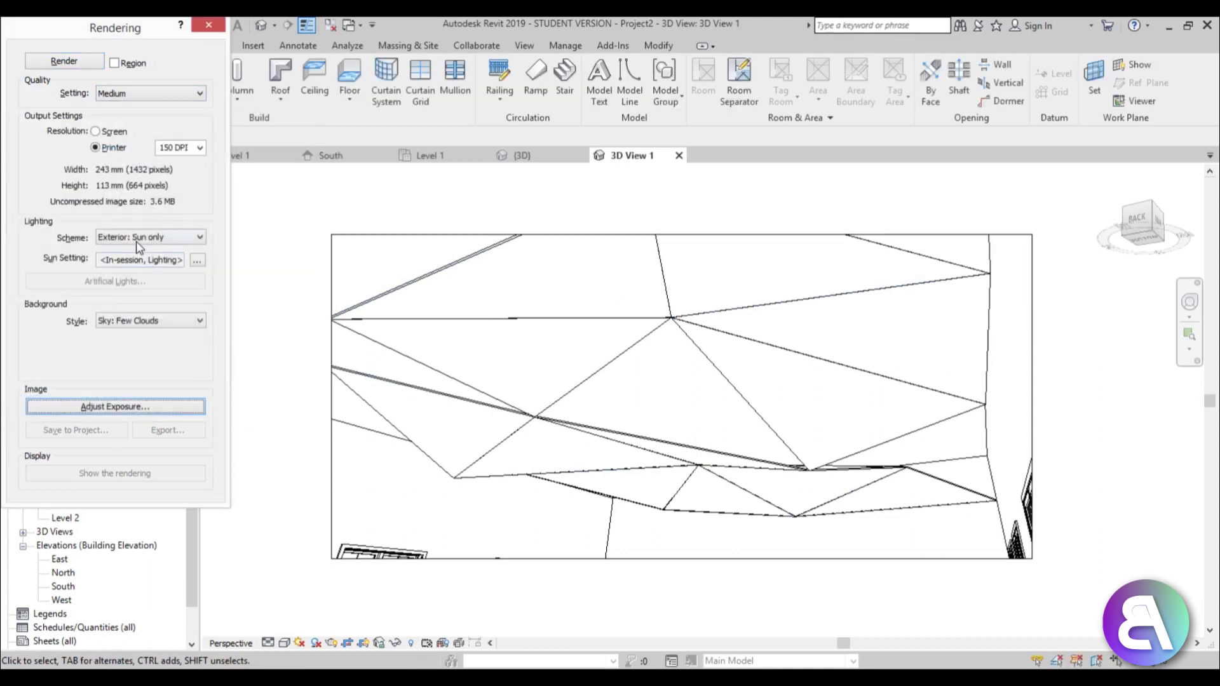
click(137, 241)
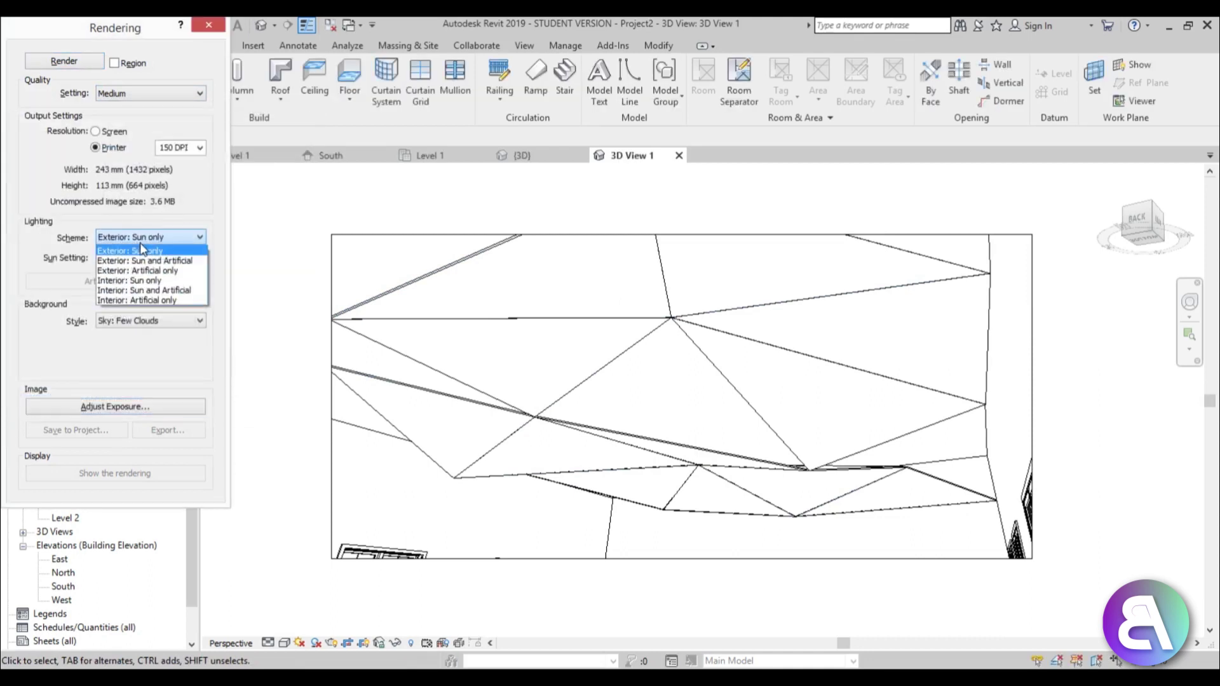
click(116, 280)
click(103, 60)
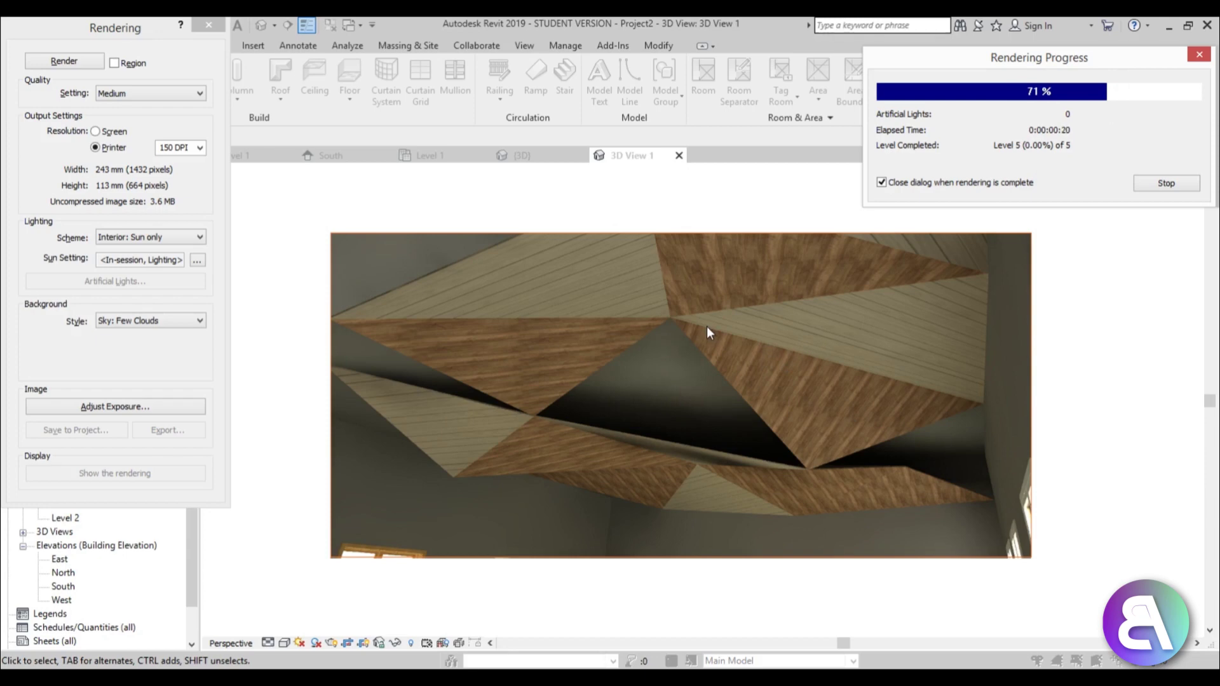
Step: Adjust the rendered image's exposure to 7.79 and apply it
click(190, 405)
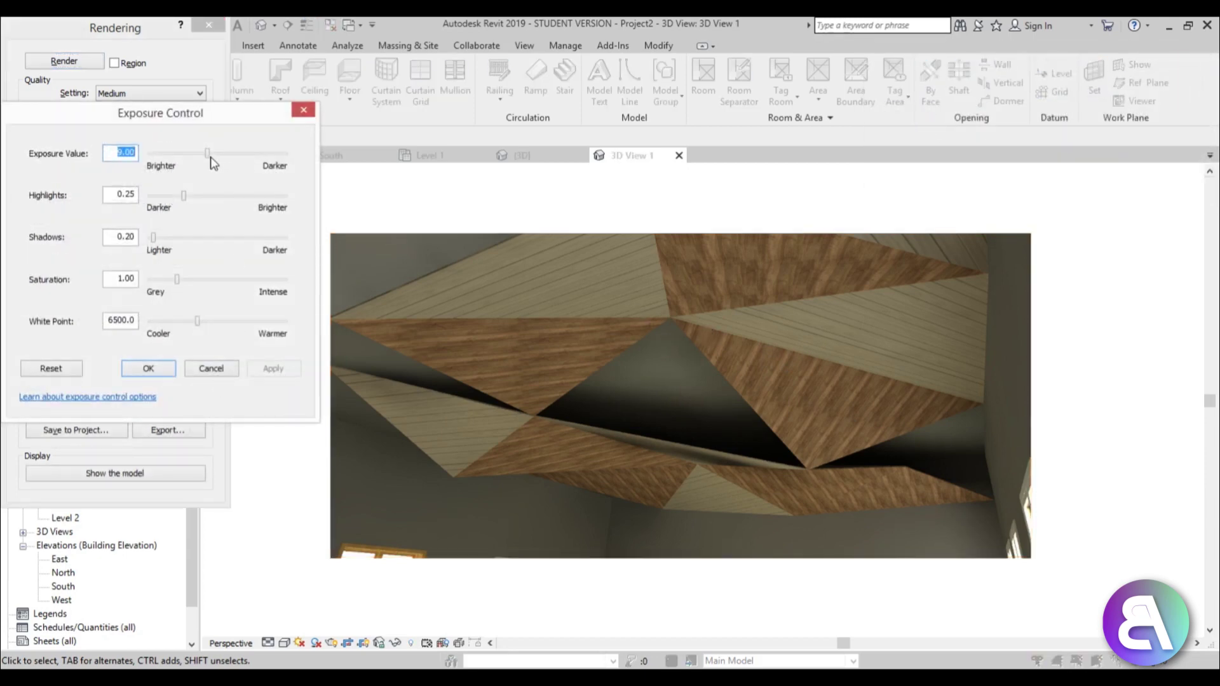
click(291, 368)
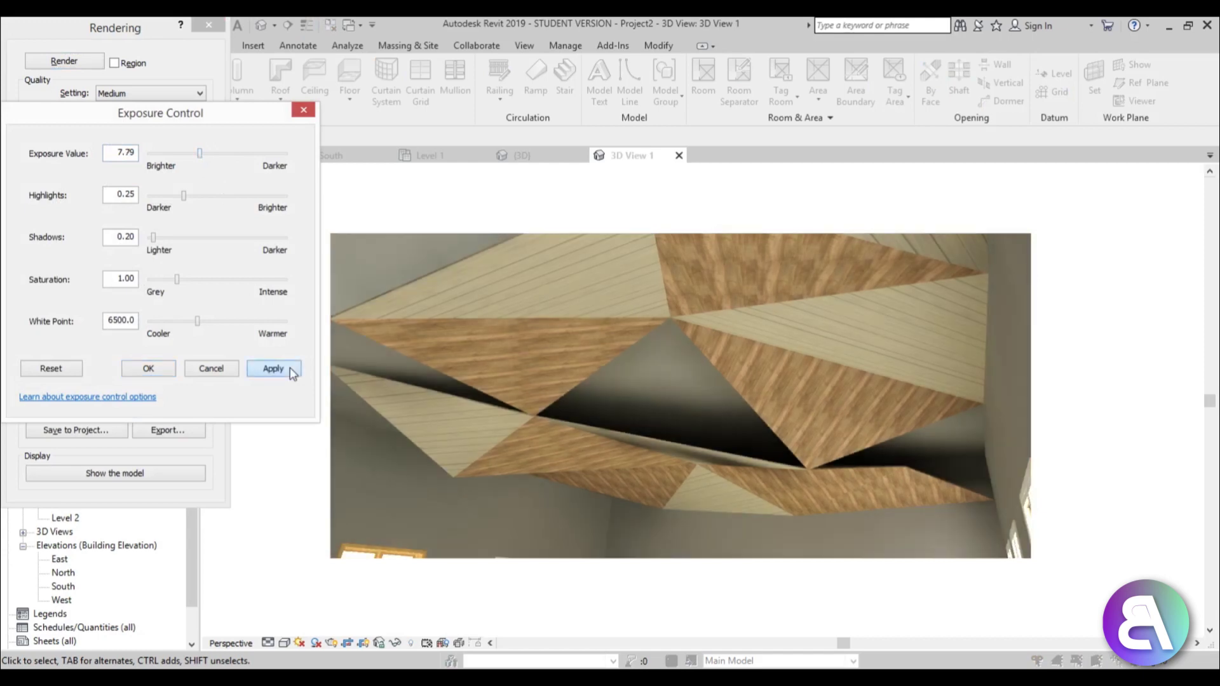
click(164, 370)
scroll(620, 410, up, 3)
middle_drag(618, 407, 623, 424)
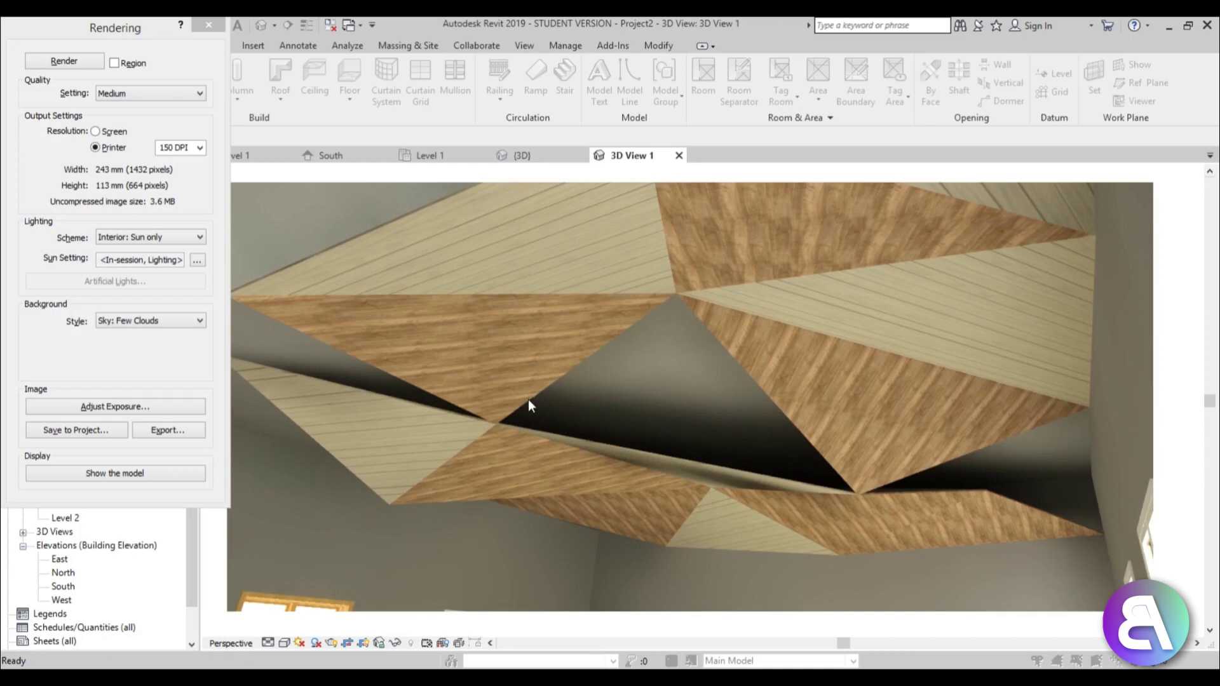